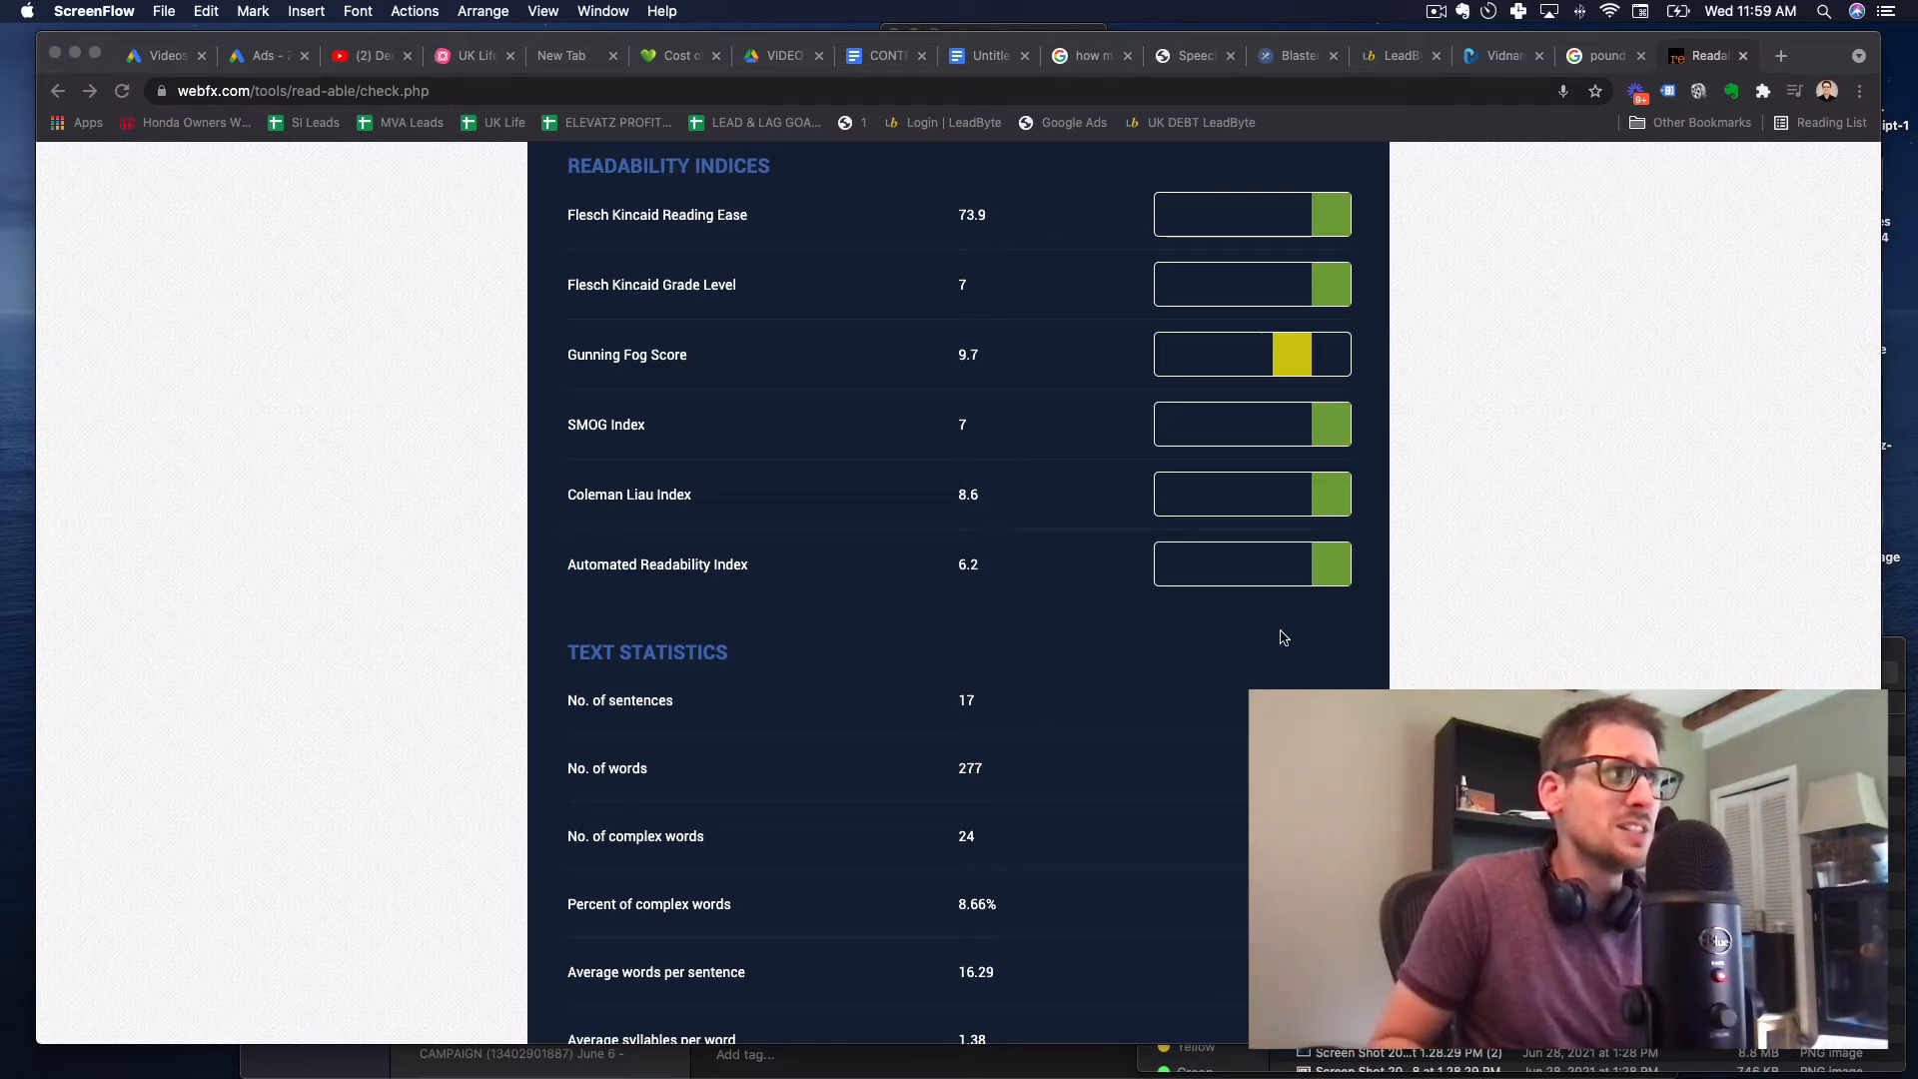
Review the overall grade-level test result and the Flesch Kincaid entries among the readability indices.
{"action": "left_click", "coordinate": [561, 289]}
{"action": "left_click_drag", "start_coordinate": [559, 285], "coordinate": [662, 287]}
{"action": "scroll", "coordinate": [806, 333], "scroll_direction": "up", "scroll_amount": 3}
{"action": "scroll", "coordinate": [806, 335], "scroll_direction": "up", "scroll_amount": 10}
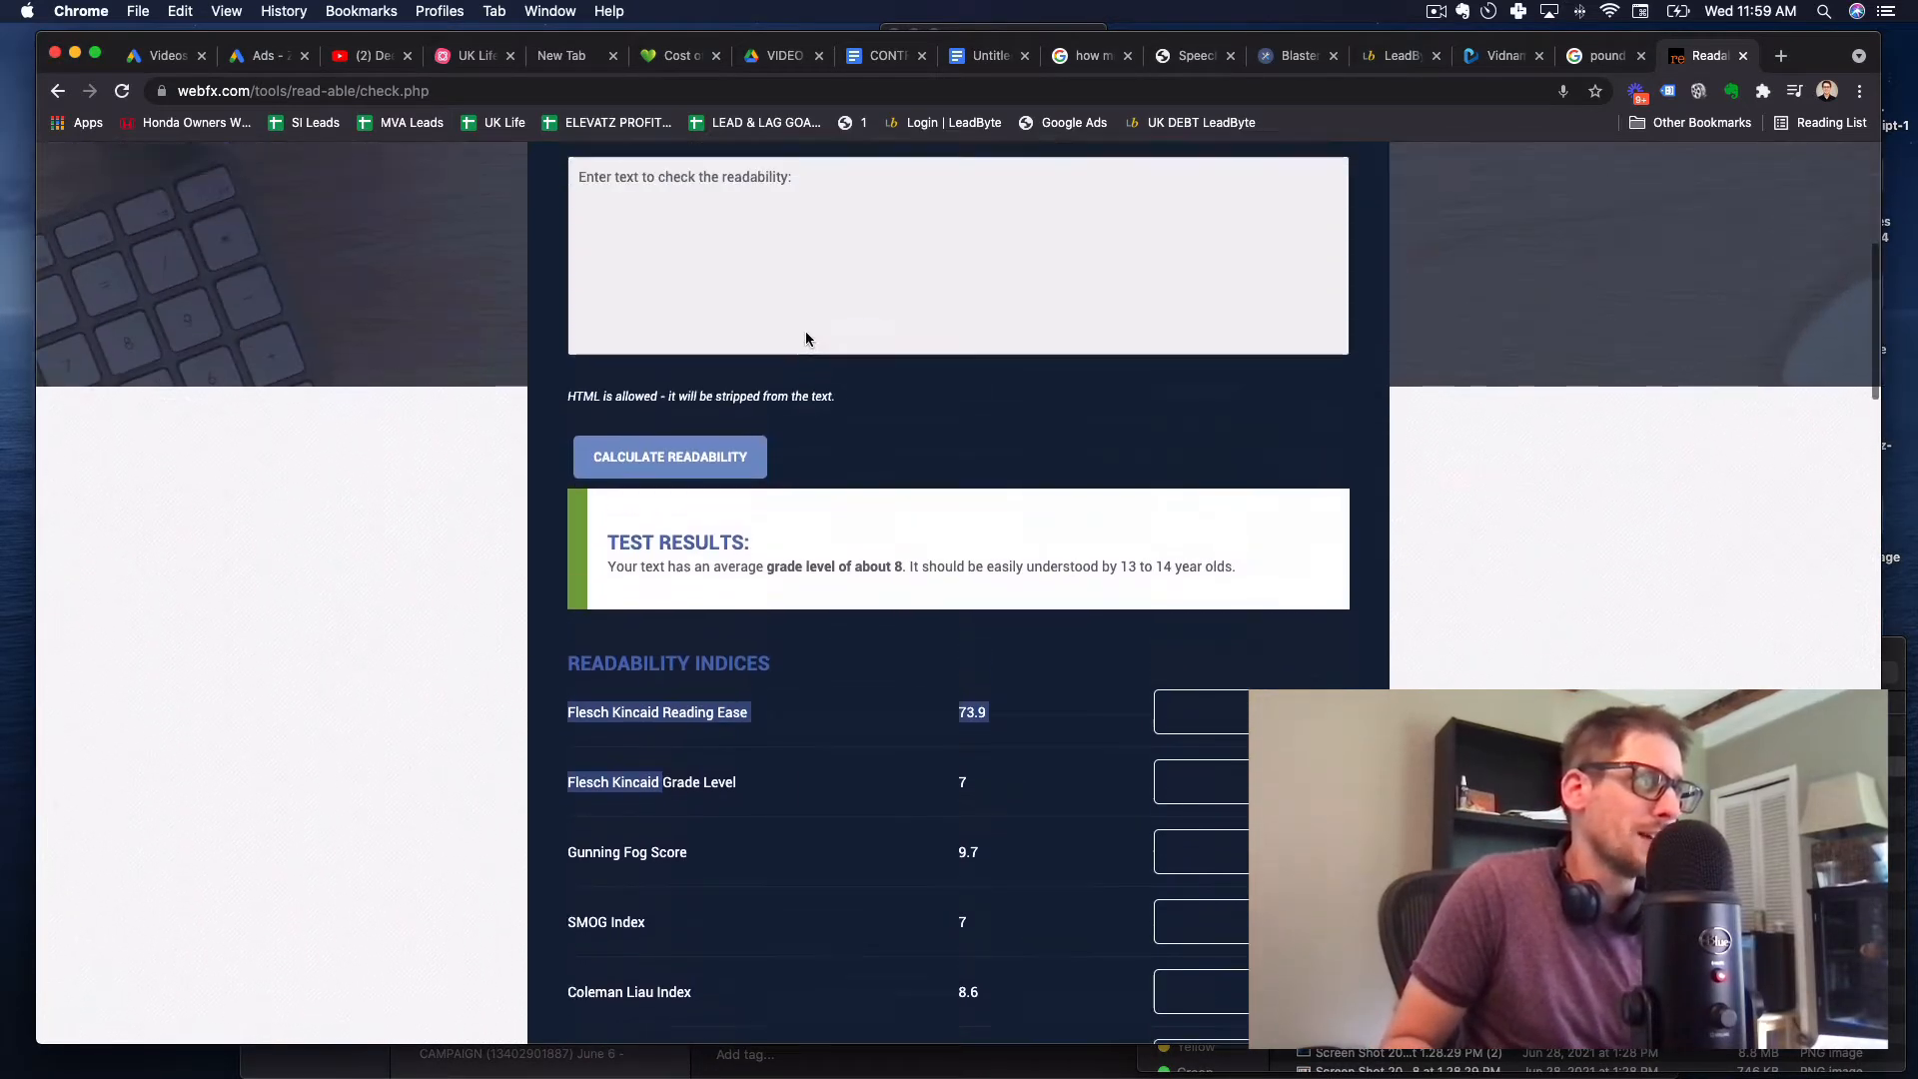
{"action": "scroll", "coordinate": [940, 412], "scroll_direction": "down", "scroll_amount": 8}
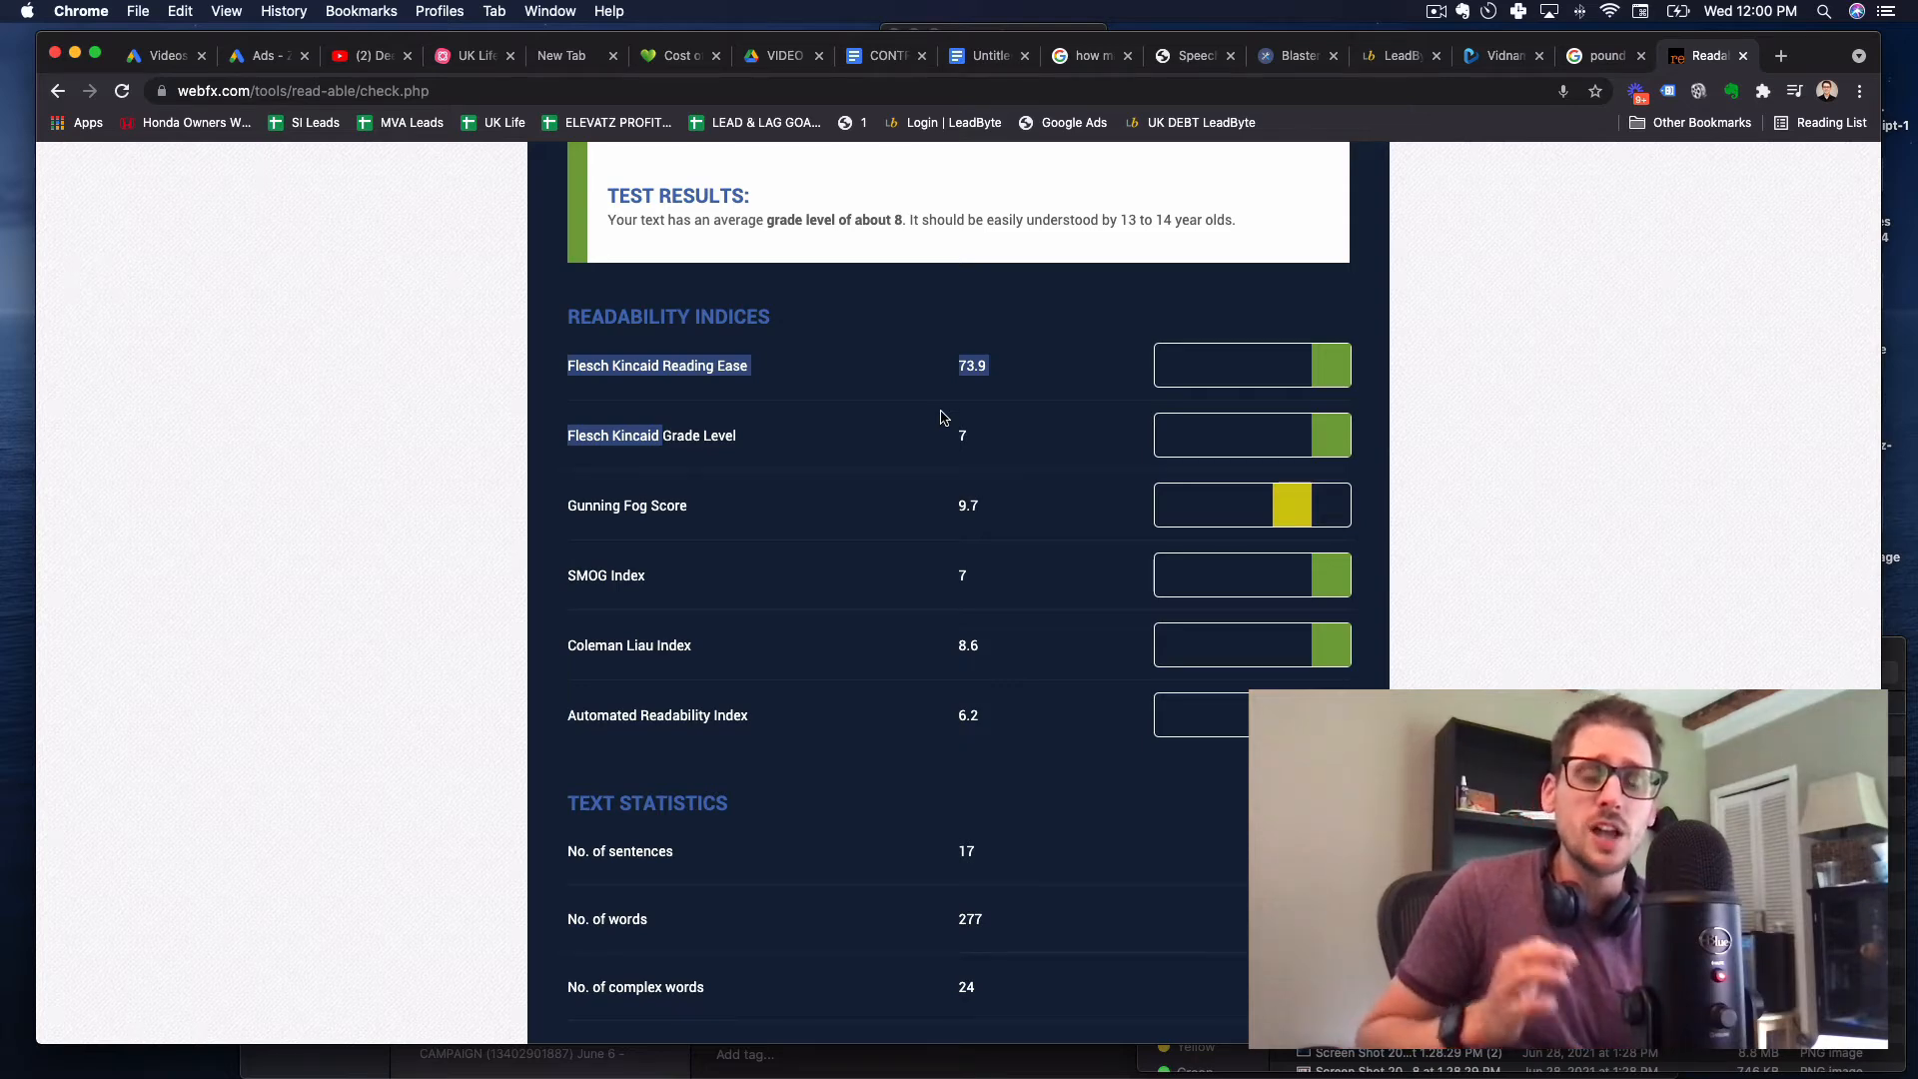
{"action": "scroll", "coordinate": [938, 500], "scroll_direction": "down", "scroll_amount": 1}
{"action": "left_click", "coordinate": [665, 386]}
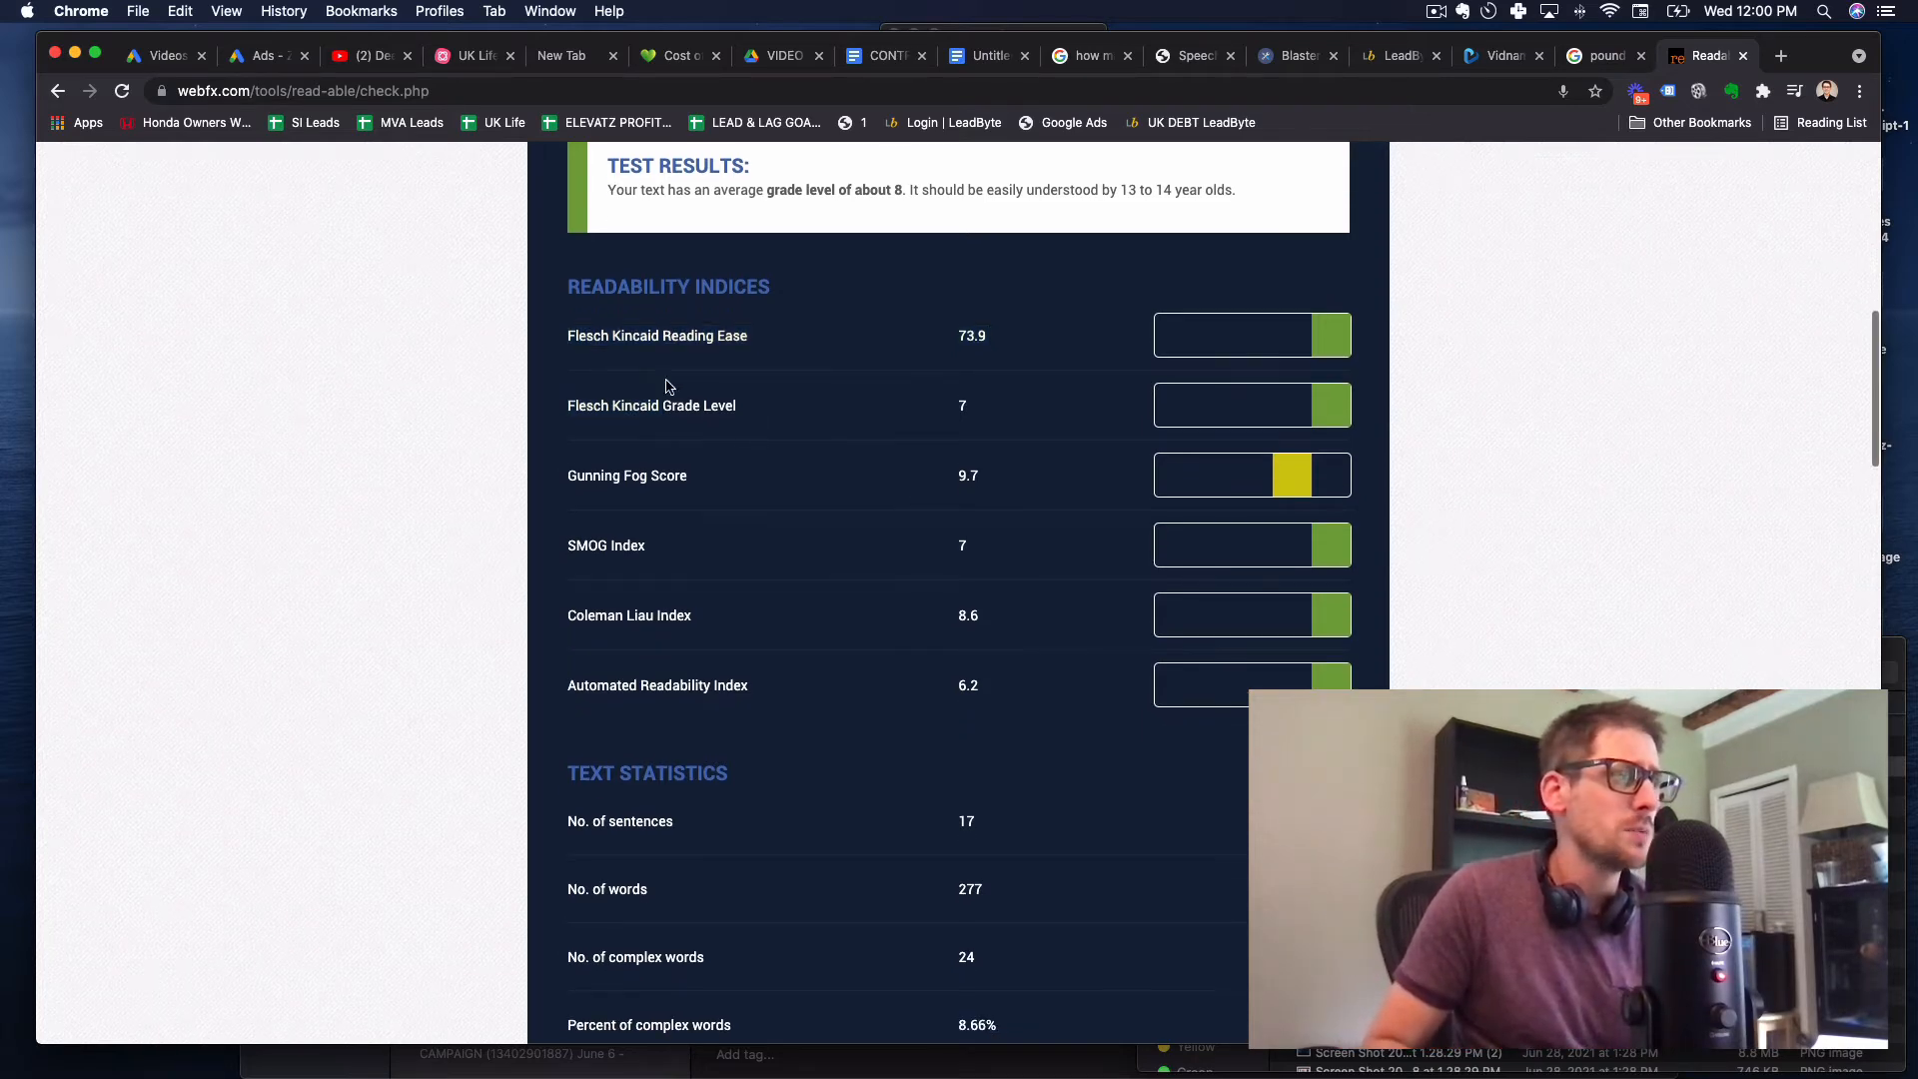
Enlarge the page and examine the readability indices, focusing on Flesch Kincaid Reading Ease and Grade Level.
{"action": "left_click_drag", "start_coordinate": [556, 332], "coordinate": [1261, 698]}
{"action": "key", "text": "super+equal"}
{"action": "key", "text": "super+equal"}
{"action": "key", "text": "super+equal"}
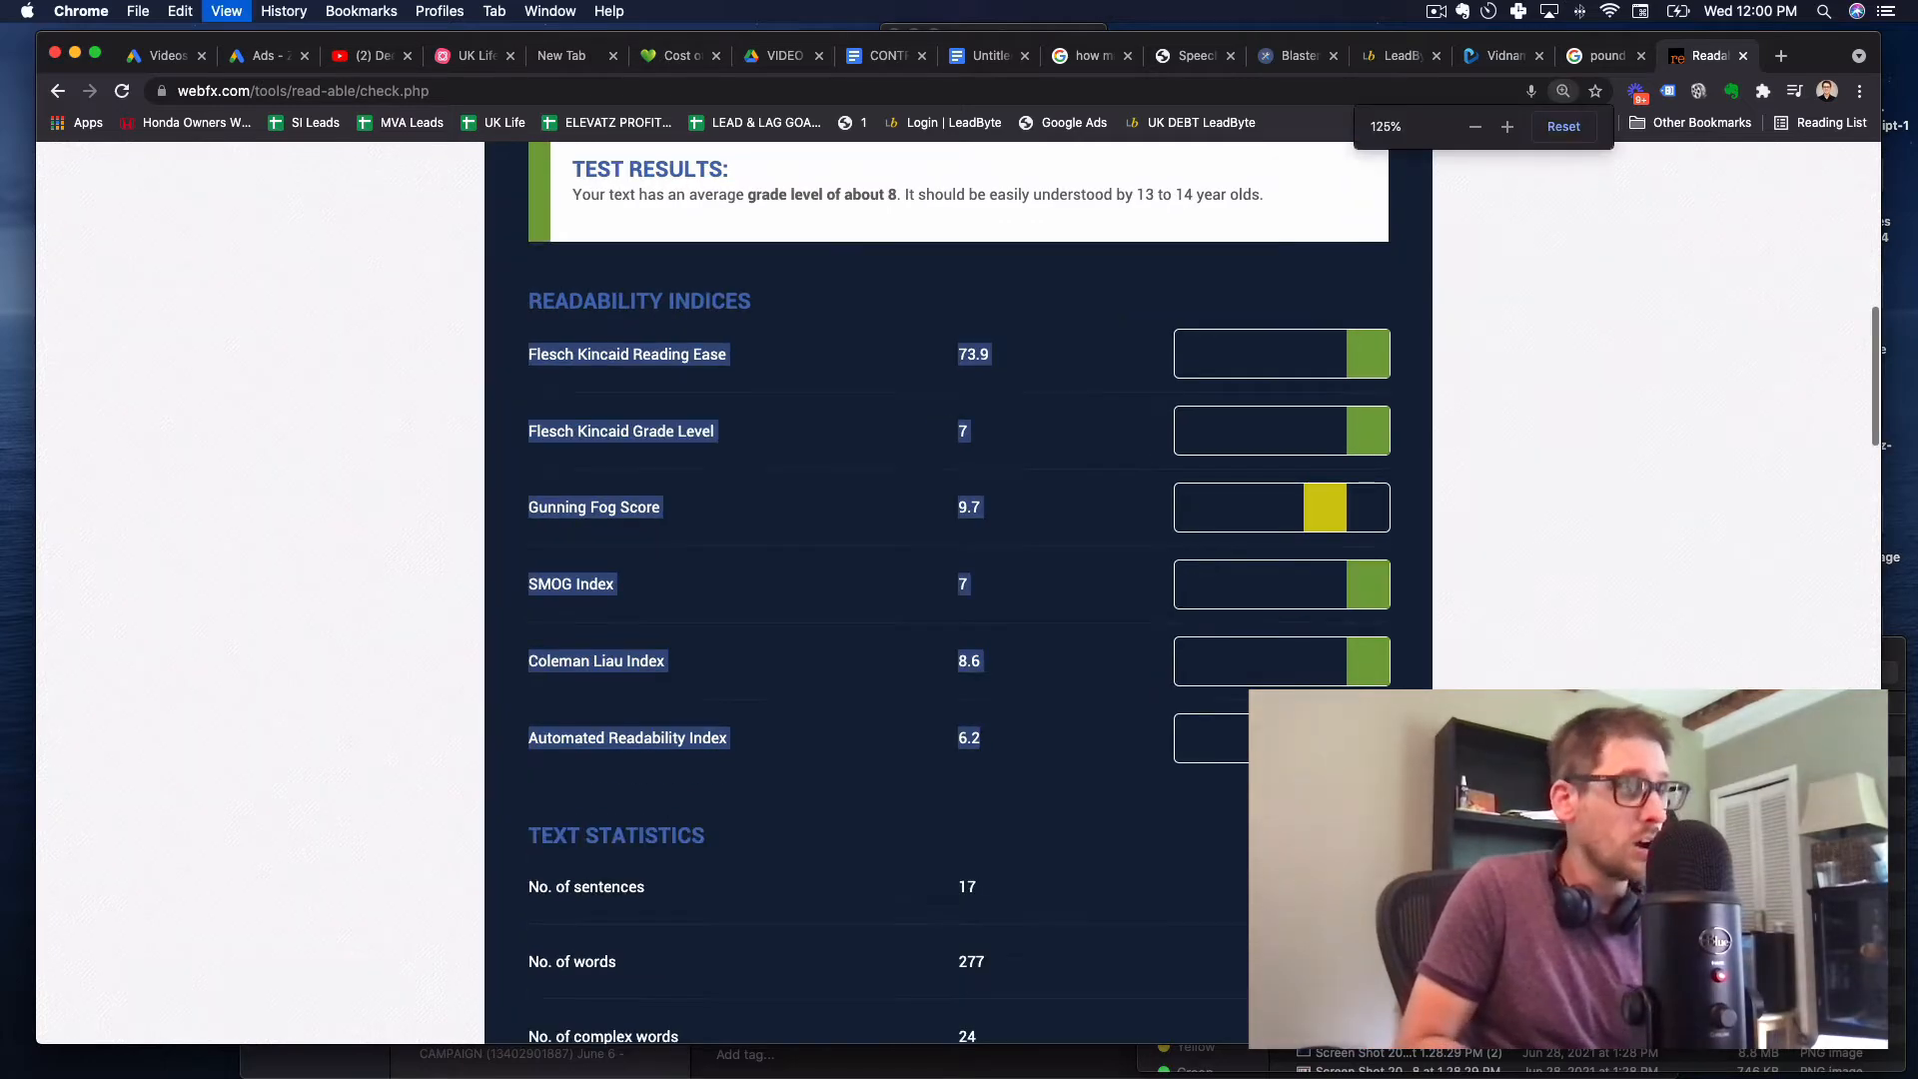
{"action": "scroll", "coordinate": [987, 586], "scroll_direction": "down", "scroll_amount": 1}
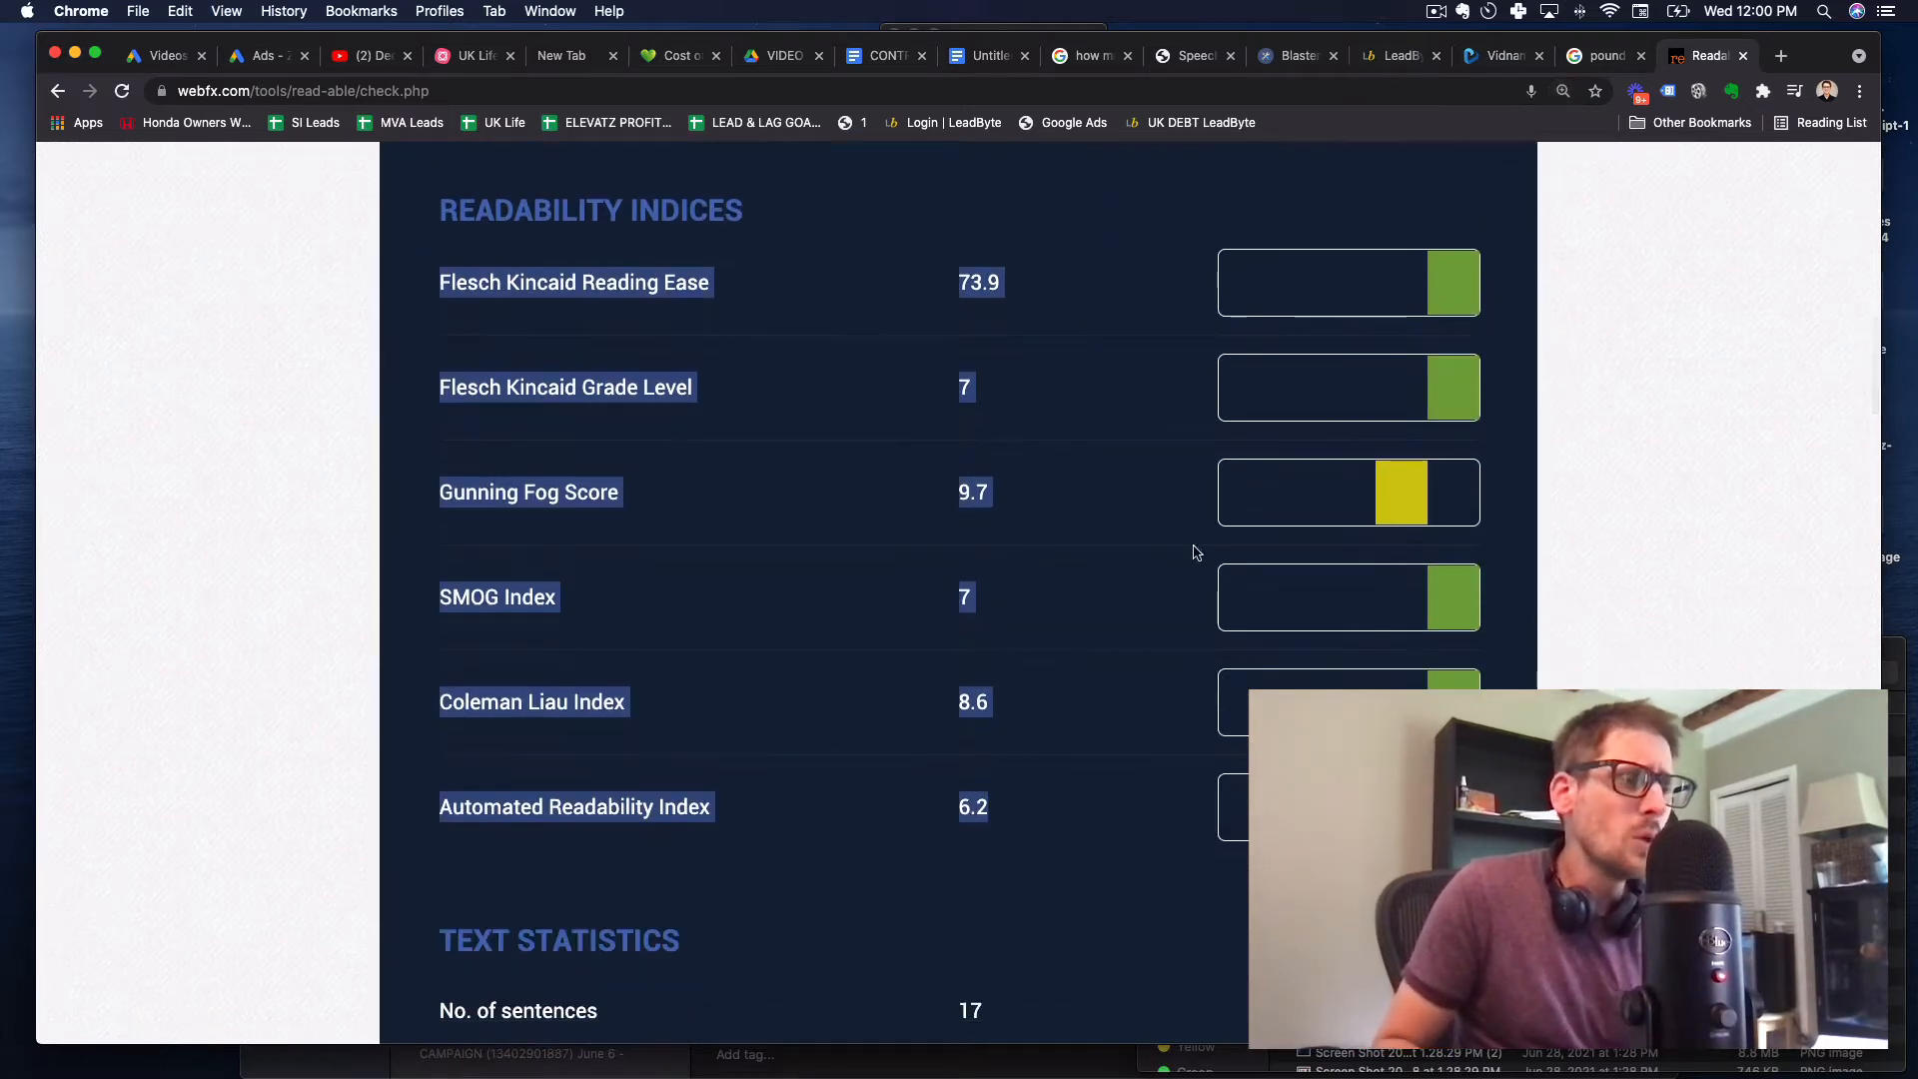
{"action": "left_click", "coordinate": [549, 400]}
{"action": "left_click_drag", "start_coordinate": [437, 282], "coordinate": [1032, 407]}
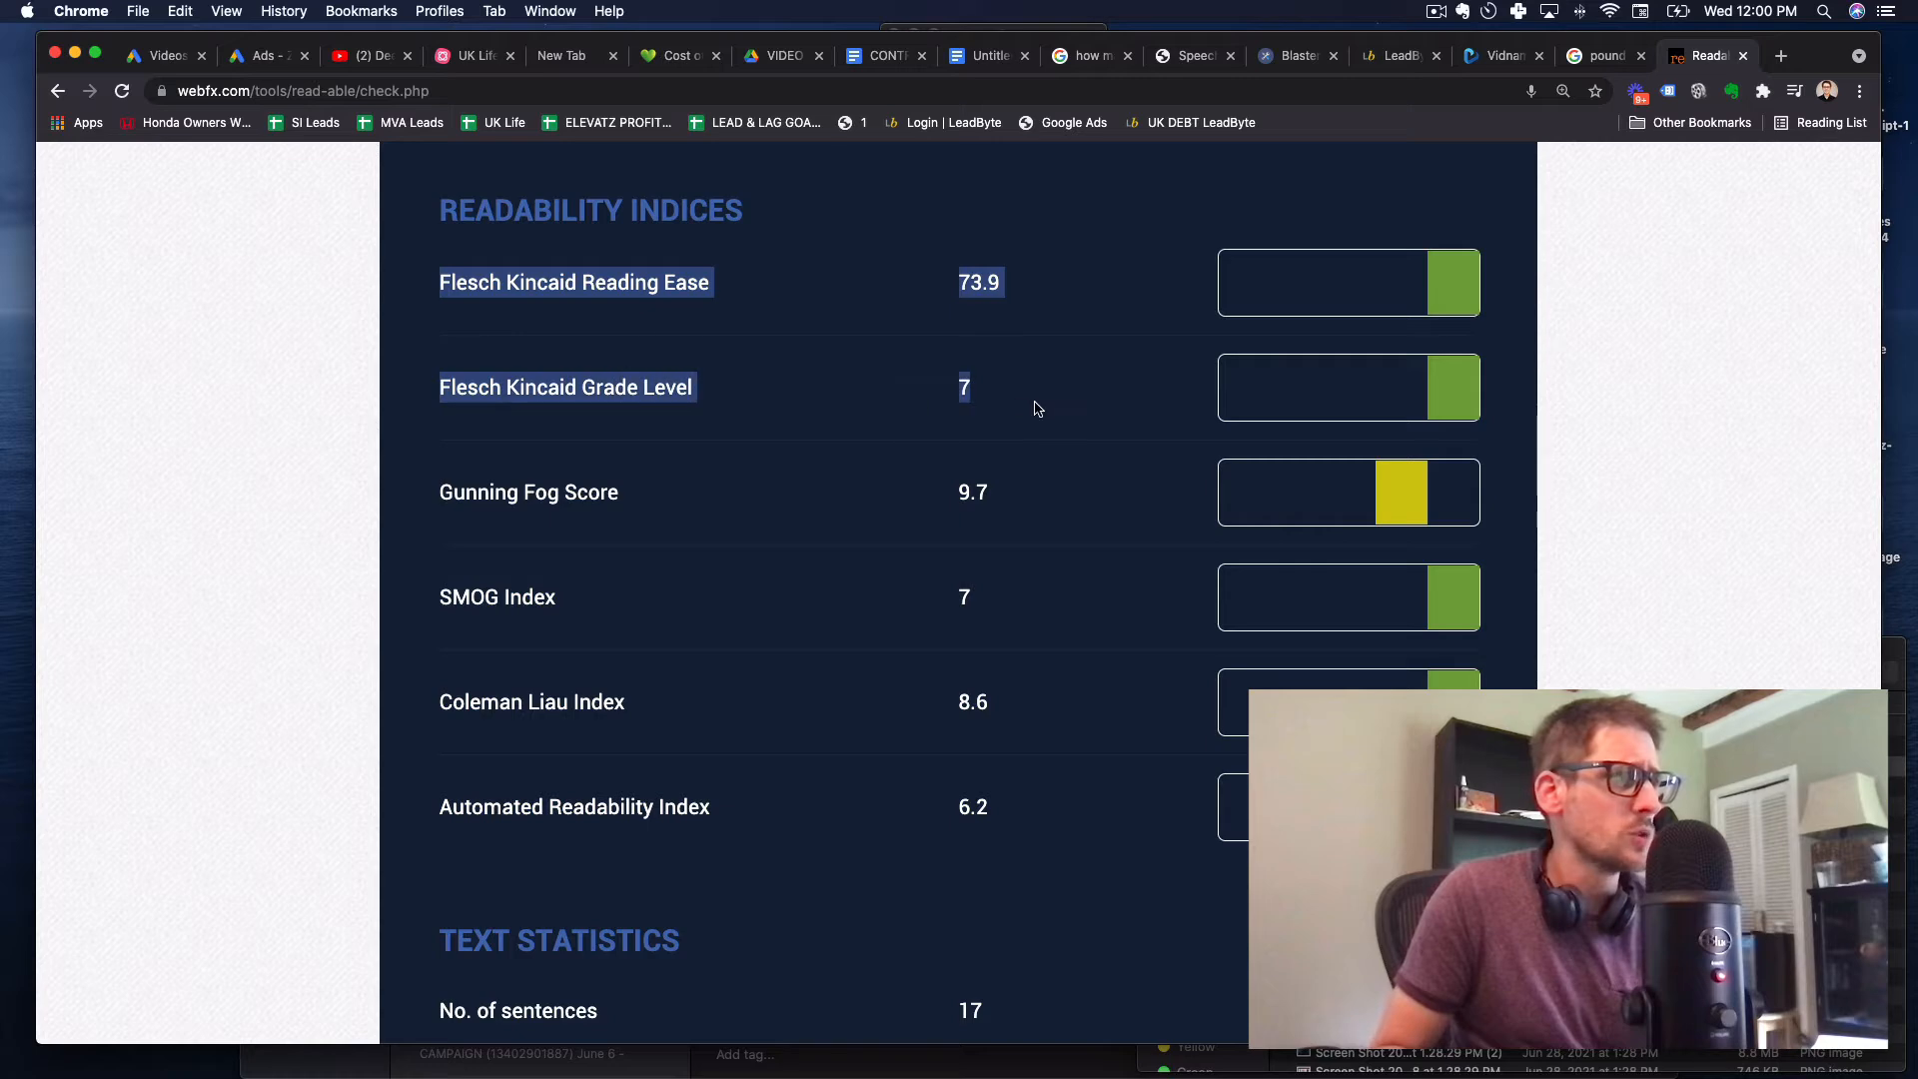
{"action": "scroll", "coordinate": [1032, 433], "scroll_direction": "down", "scroll_amount": 1}
{"action": "left_click", "coordinate": [498, 603]}
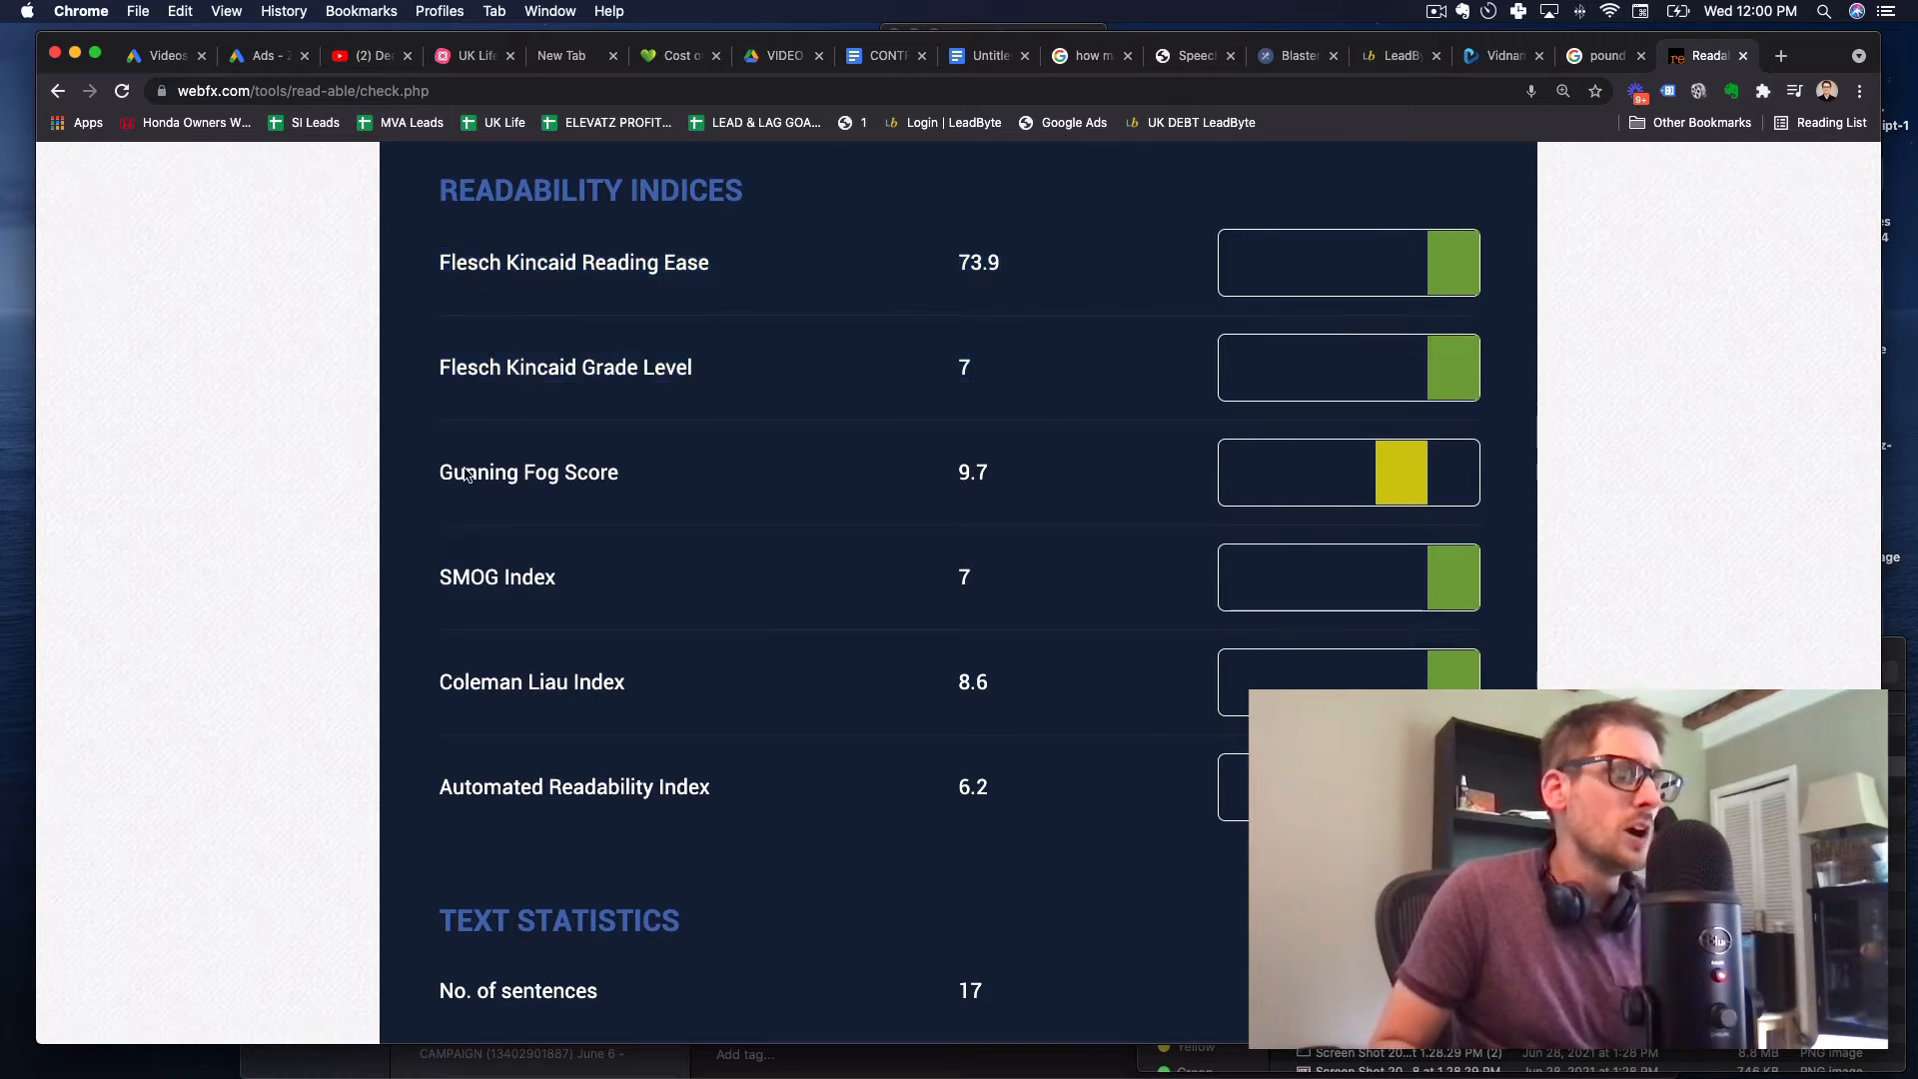
{"action": "left_click_drag", "start_coordinate": [439, 228], "coordinate": [1126, 843]}
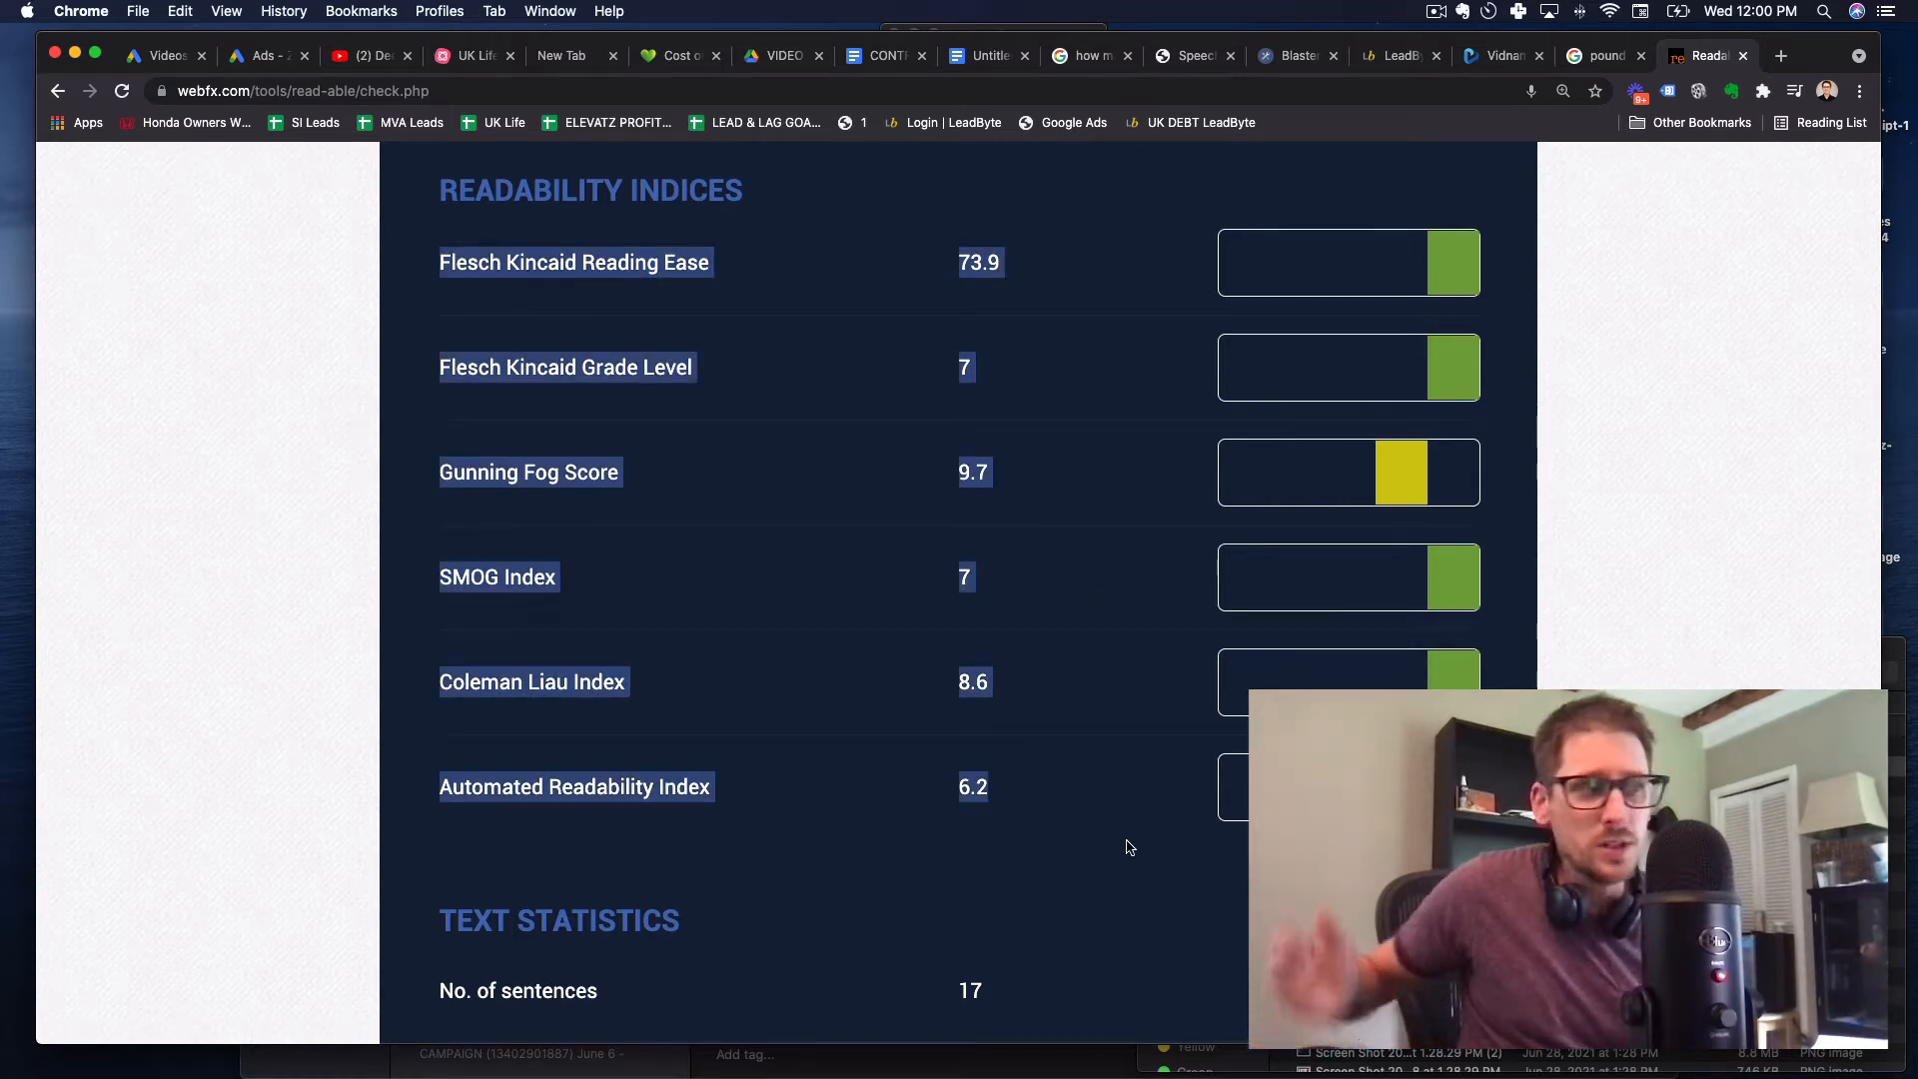
{"action": "left_click", "coordinate": [893, 608]}
{"action": "left_click_drag", "start_coordinate": [431, 245], "coordinate": [1040, 394]}
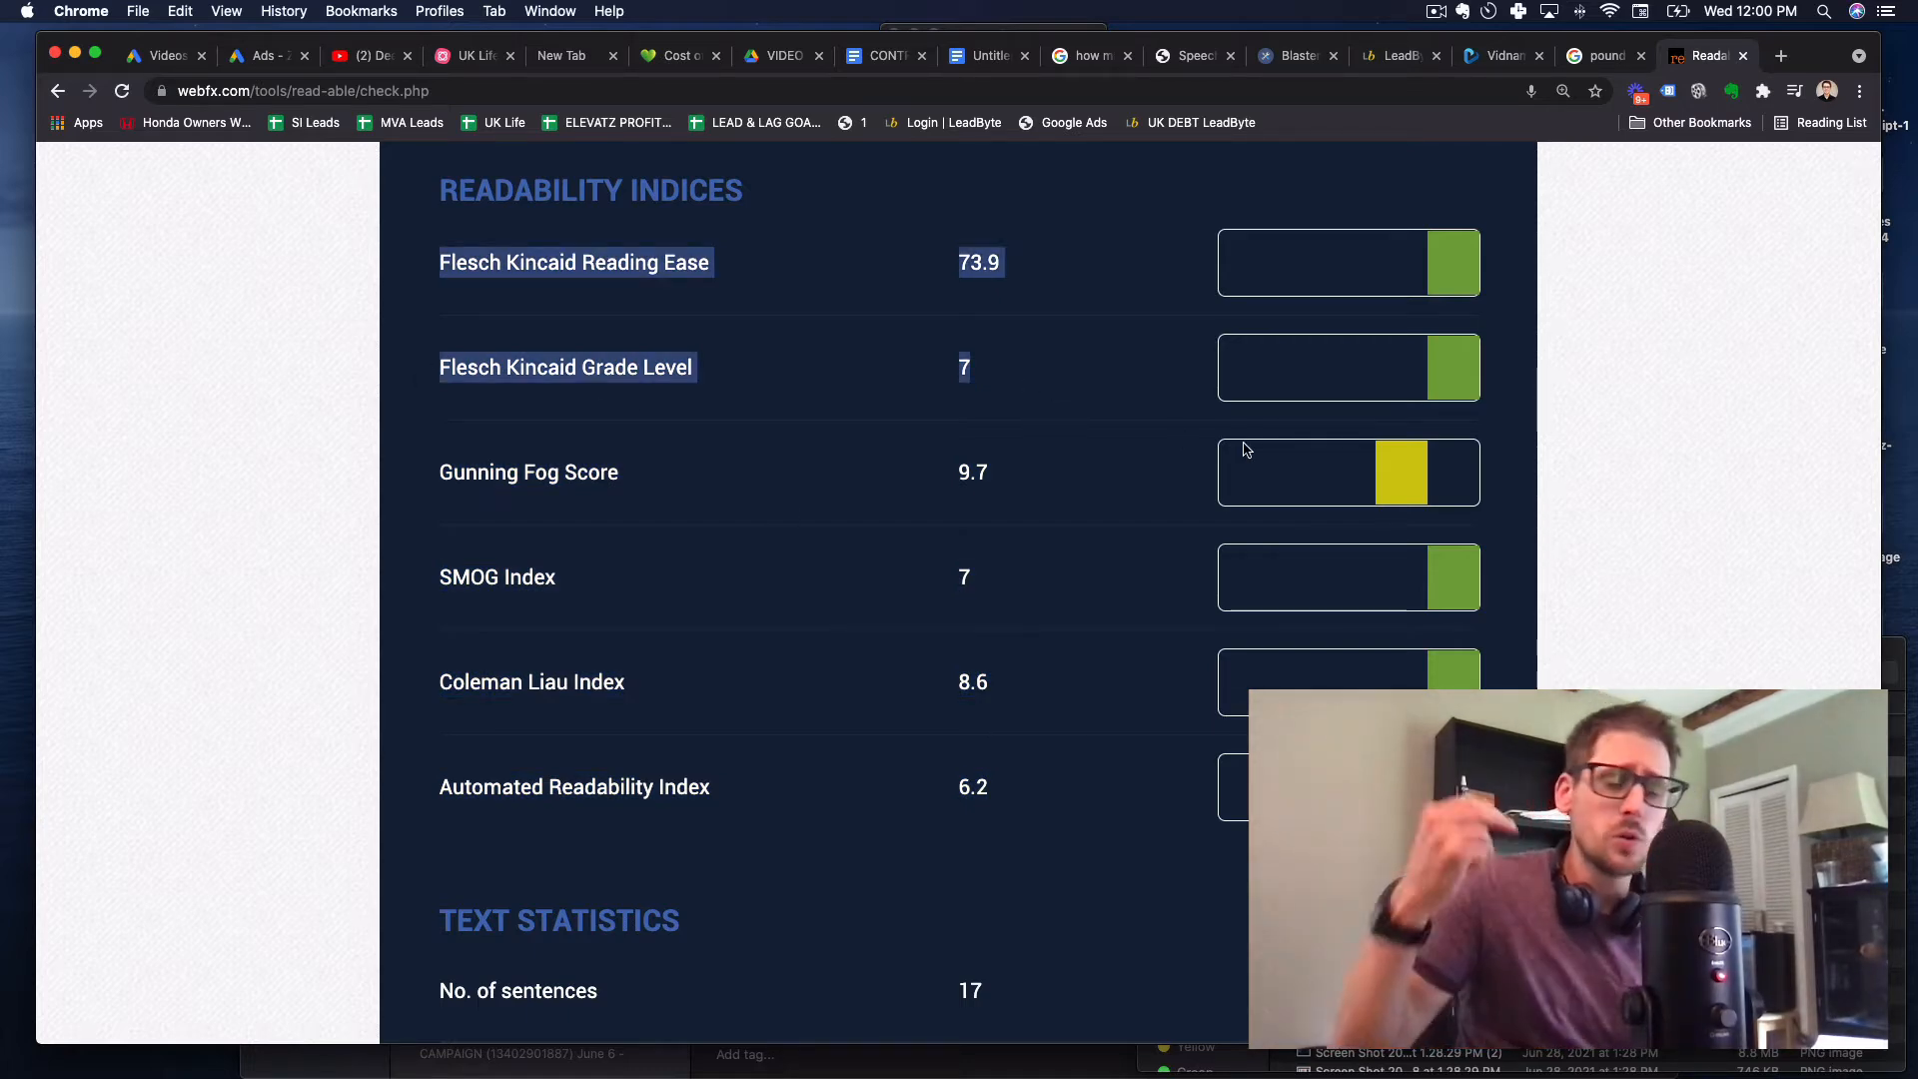
Examine the text statistics for number of words, complex words, average syllables per word and average words per sentence.
{"action": "scroll", "coordinate": [1263, 664], "scroll_direction": "down", "scroll_amount": 5}
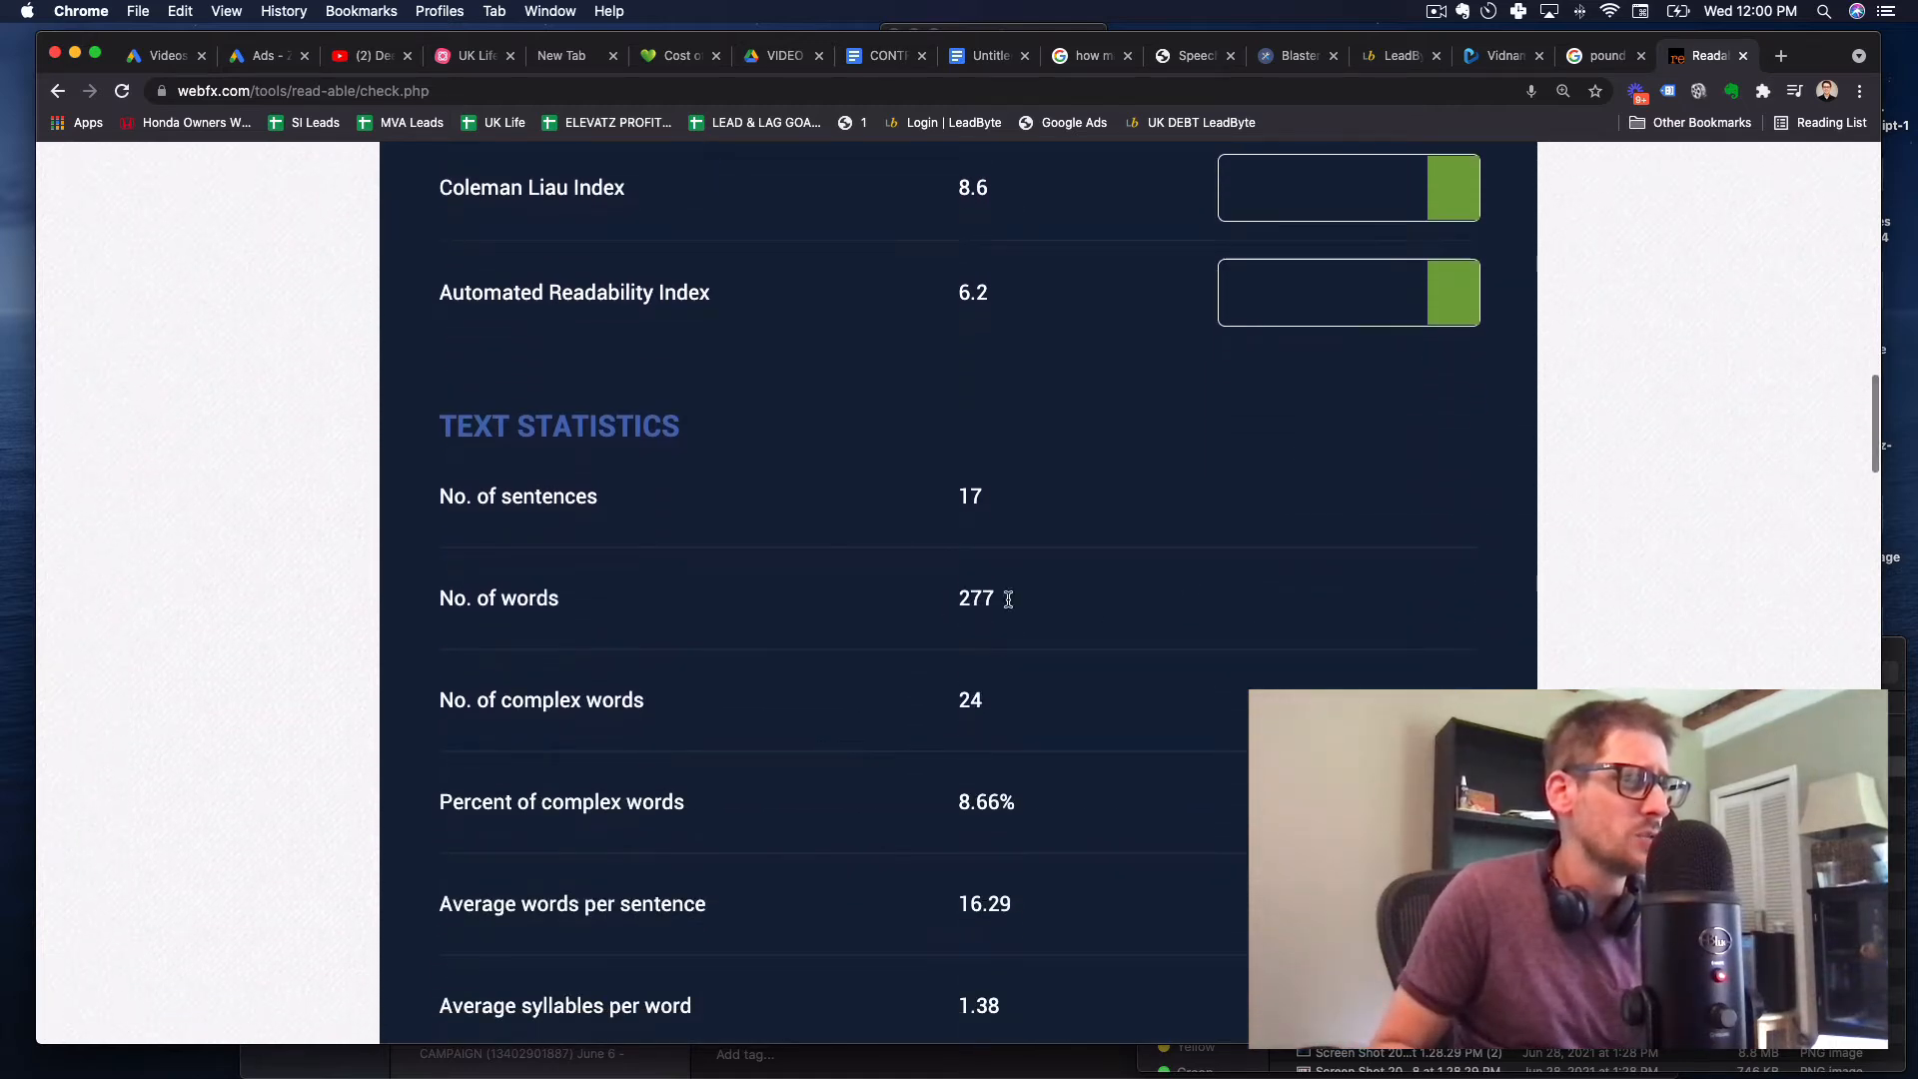
{"action": "double_click", "coordinate": [1001, 597]}
{"action": "scroll", "coordinate": [1126, 680], "scroll_direction": "down", "scroll_amount": 2}
{"action": "double_click", "coordinate": [970, 526]}
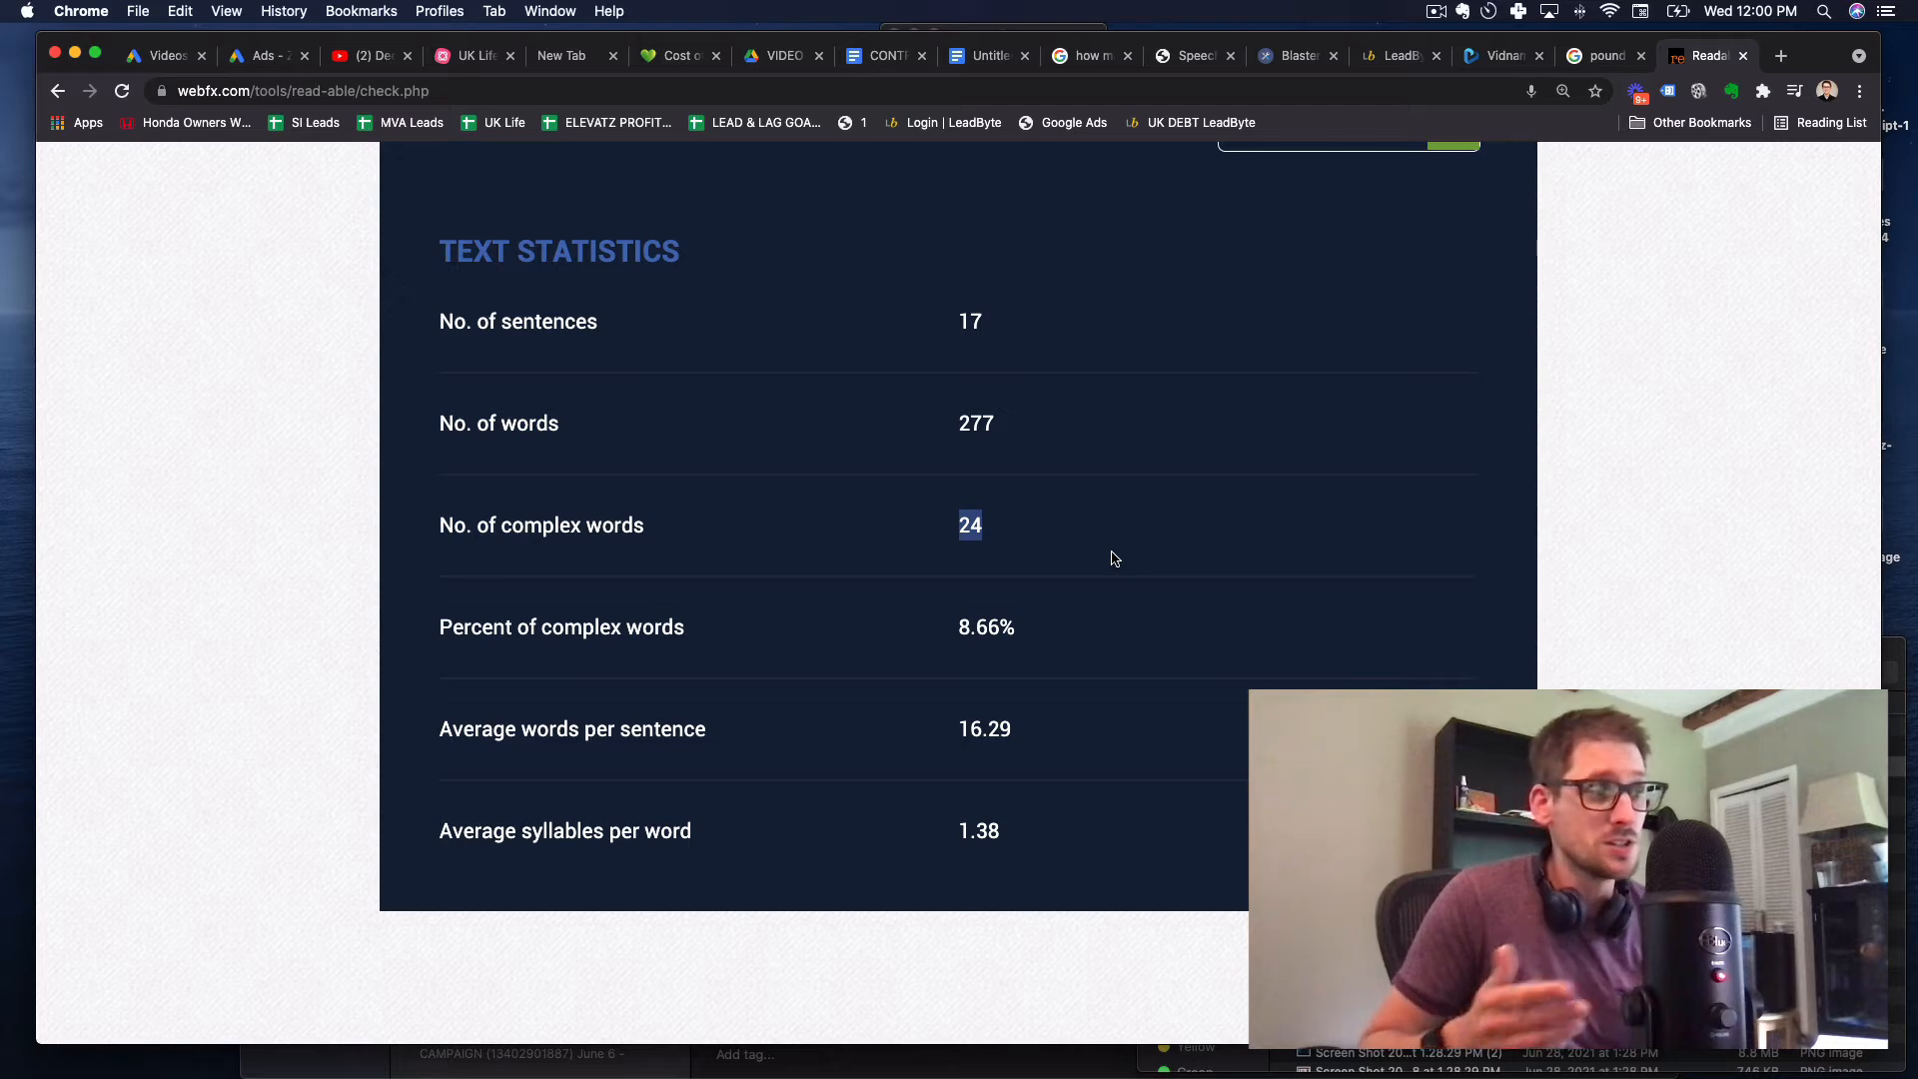
{"action": "double_click", "coordinate": [969, 830]}
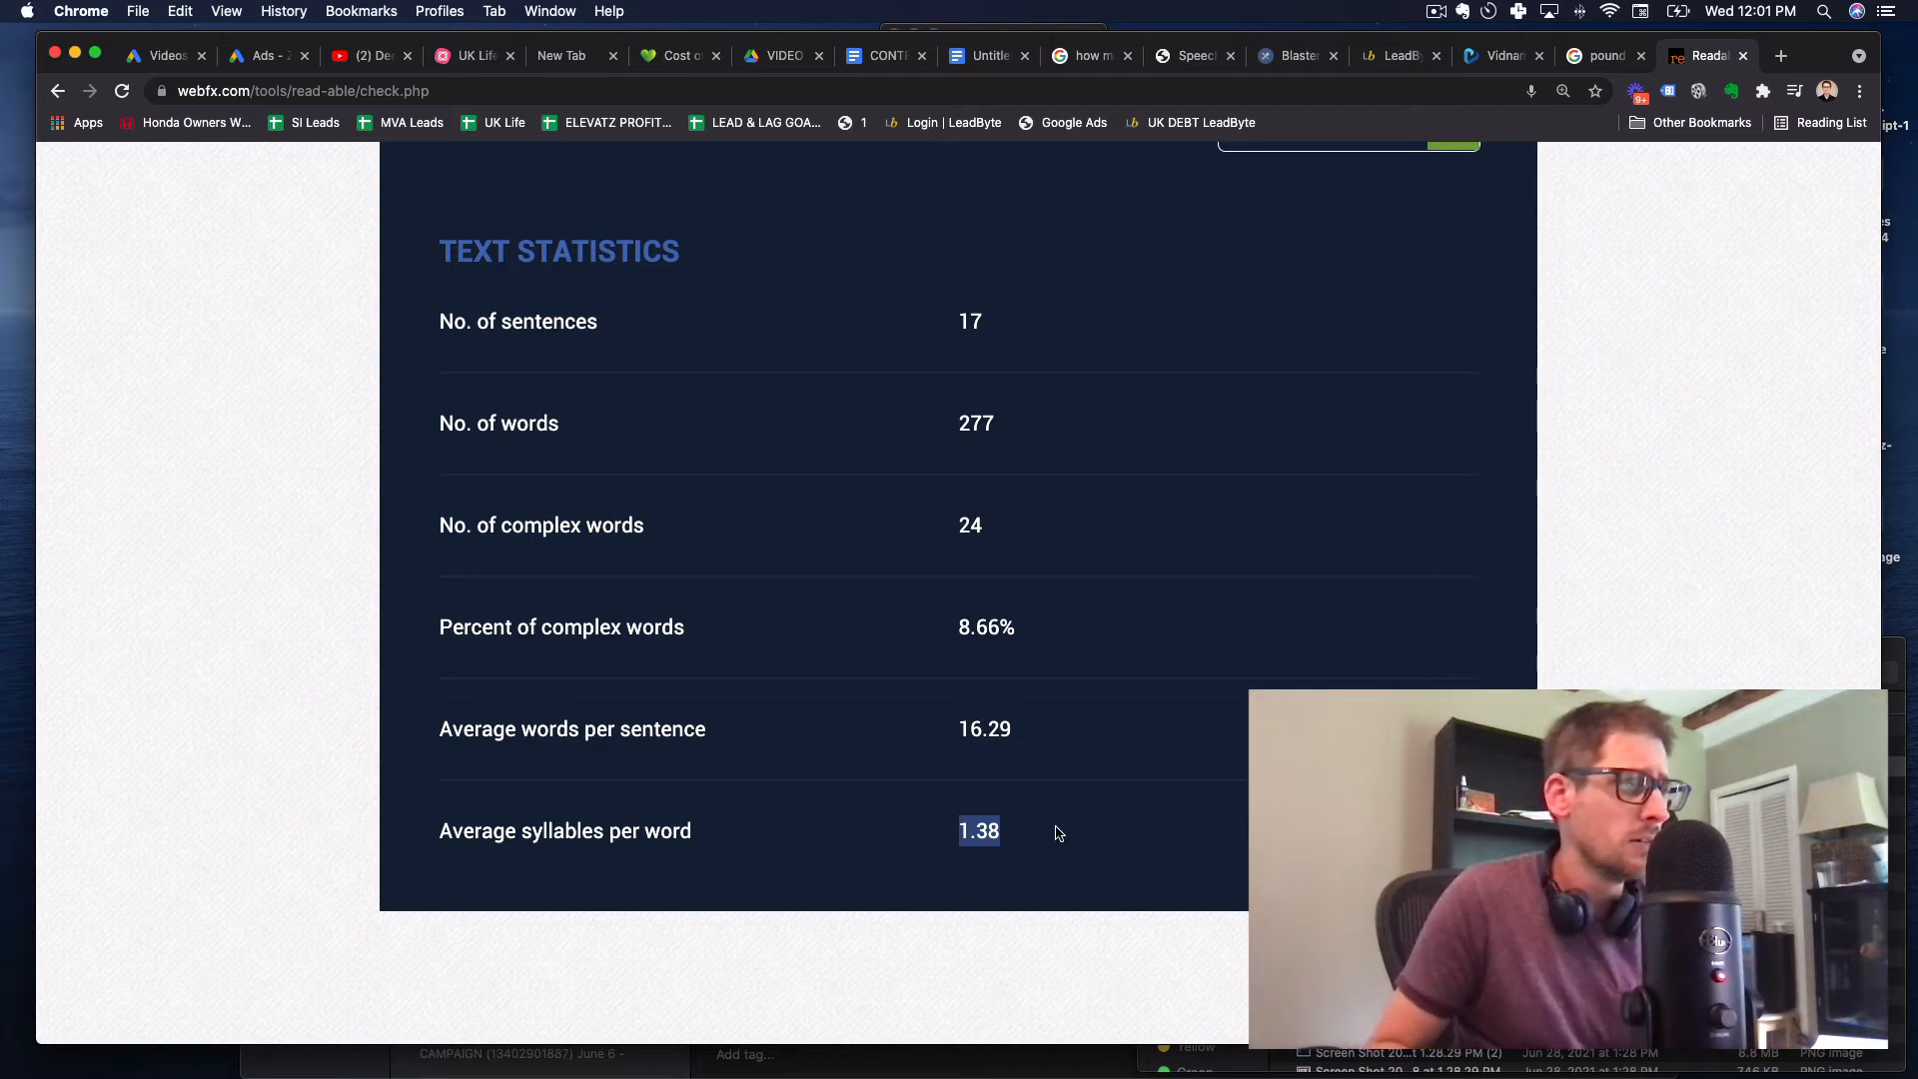
{"action": "double_click", "coordinate": [965, 728]}
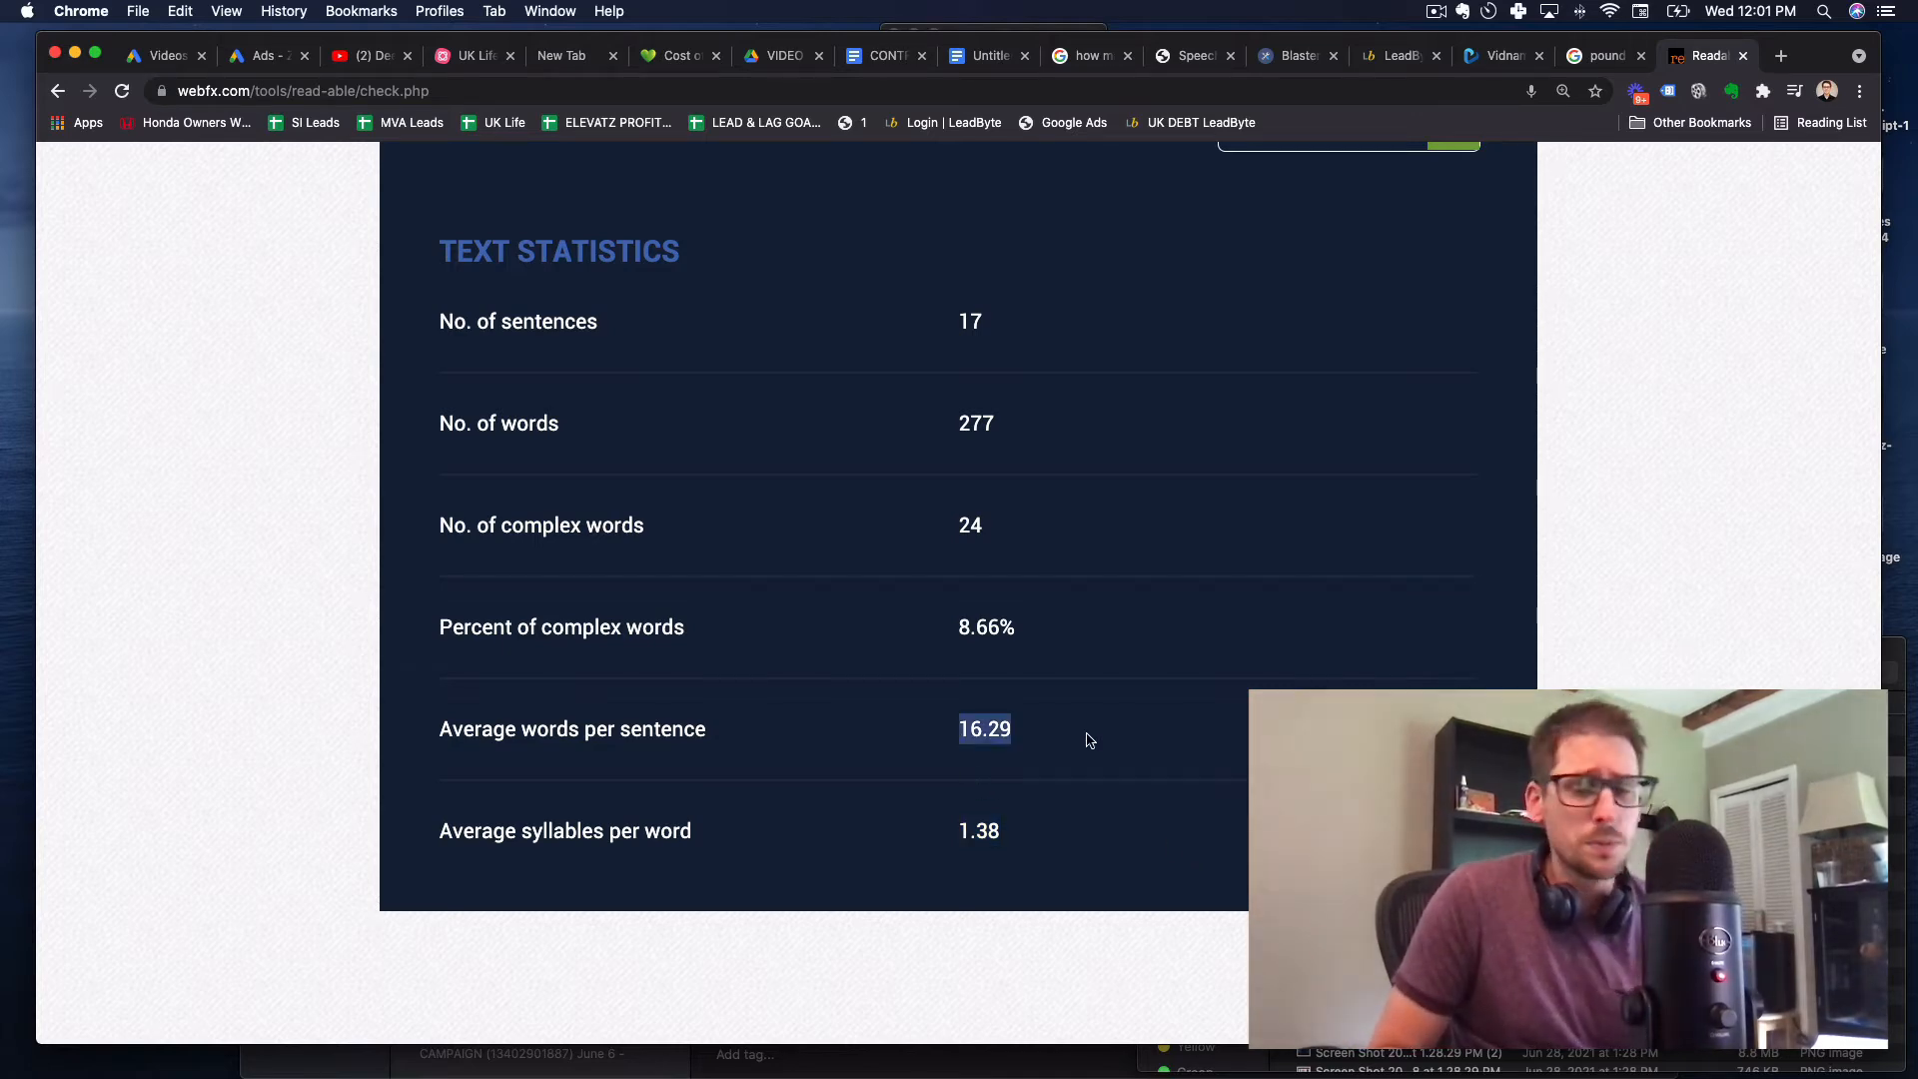
Return to the Test by Direct Input section and clear the placeholder text from its text box.
{"action": "scroll", "coordinate": [1089, 739], "scroll_direction": "up", "scroll_amount": 3}
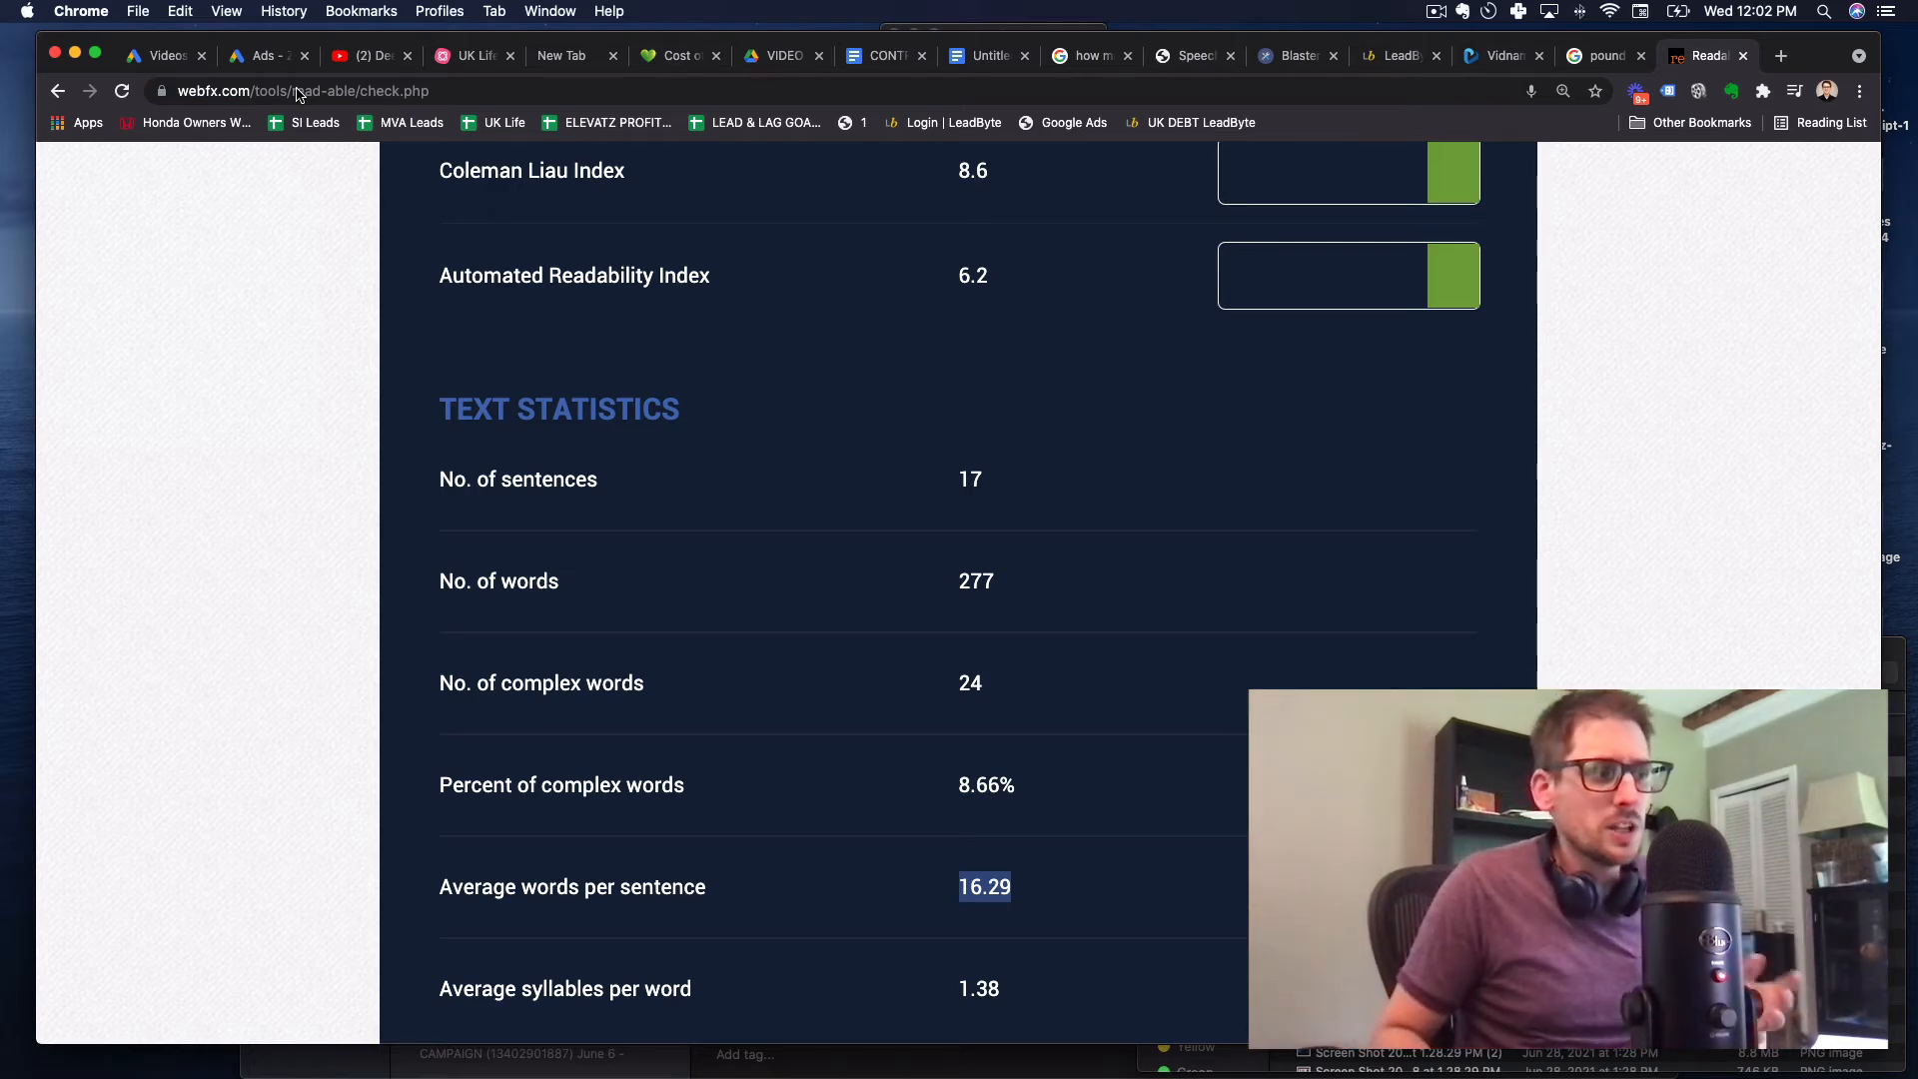
{"action": "scroll", "coordinate": [788, 343], "scroll_direction": "up", "scroll_amount": 10}
{"action": "scroll", "coordinate": [789, 343], "scroll_direction": "up", "scroll_amount": 5}
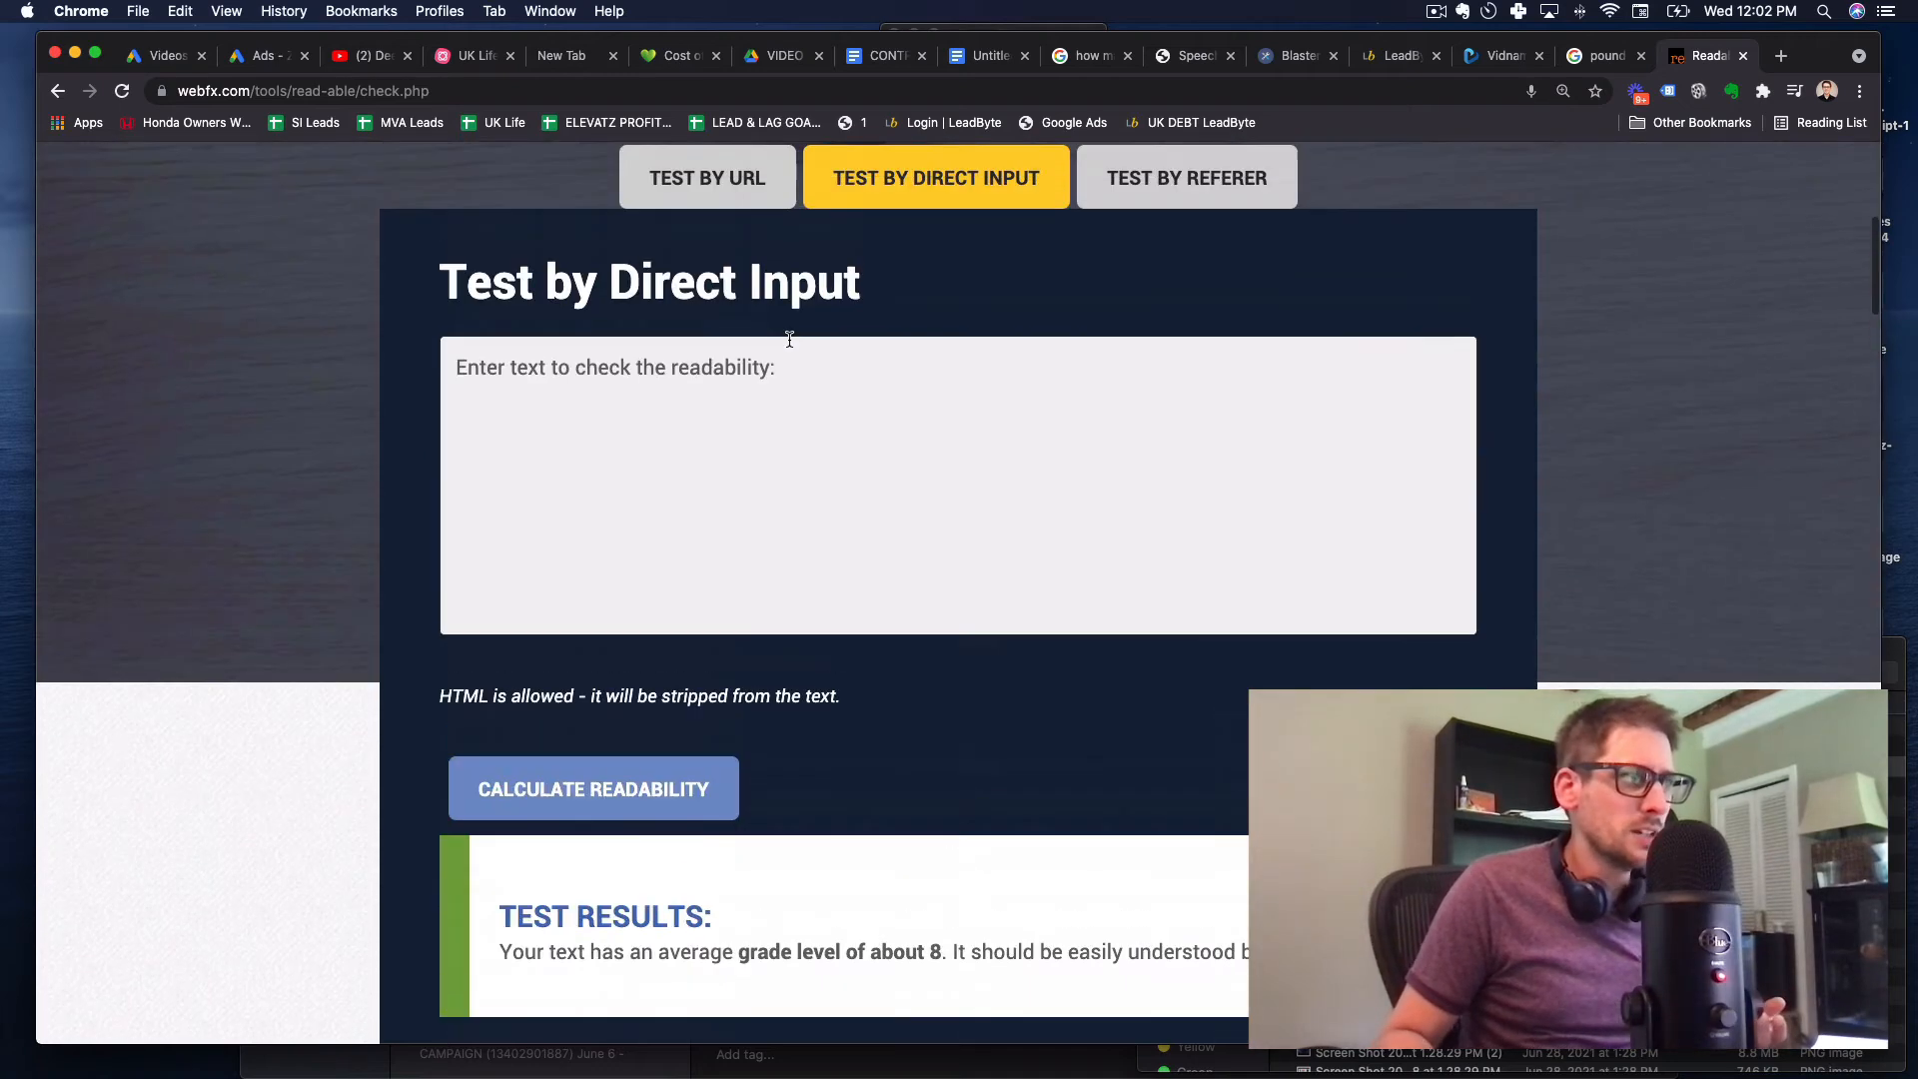
{"action": "left_click", "coordinate": [797, 438]}
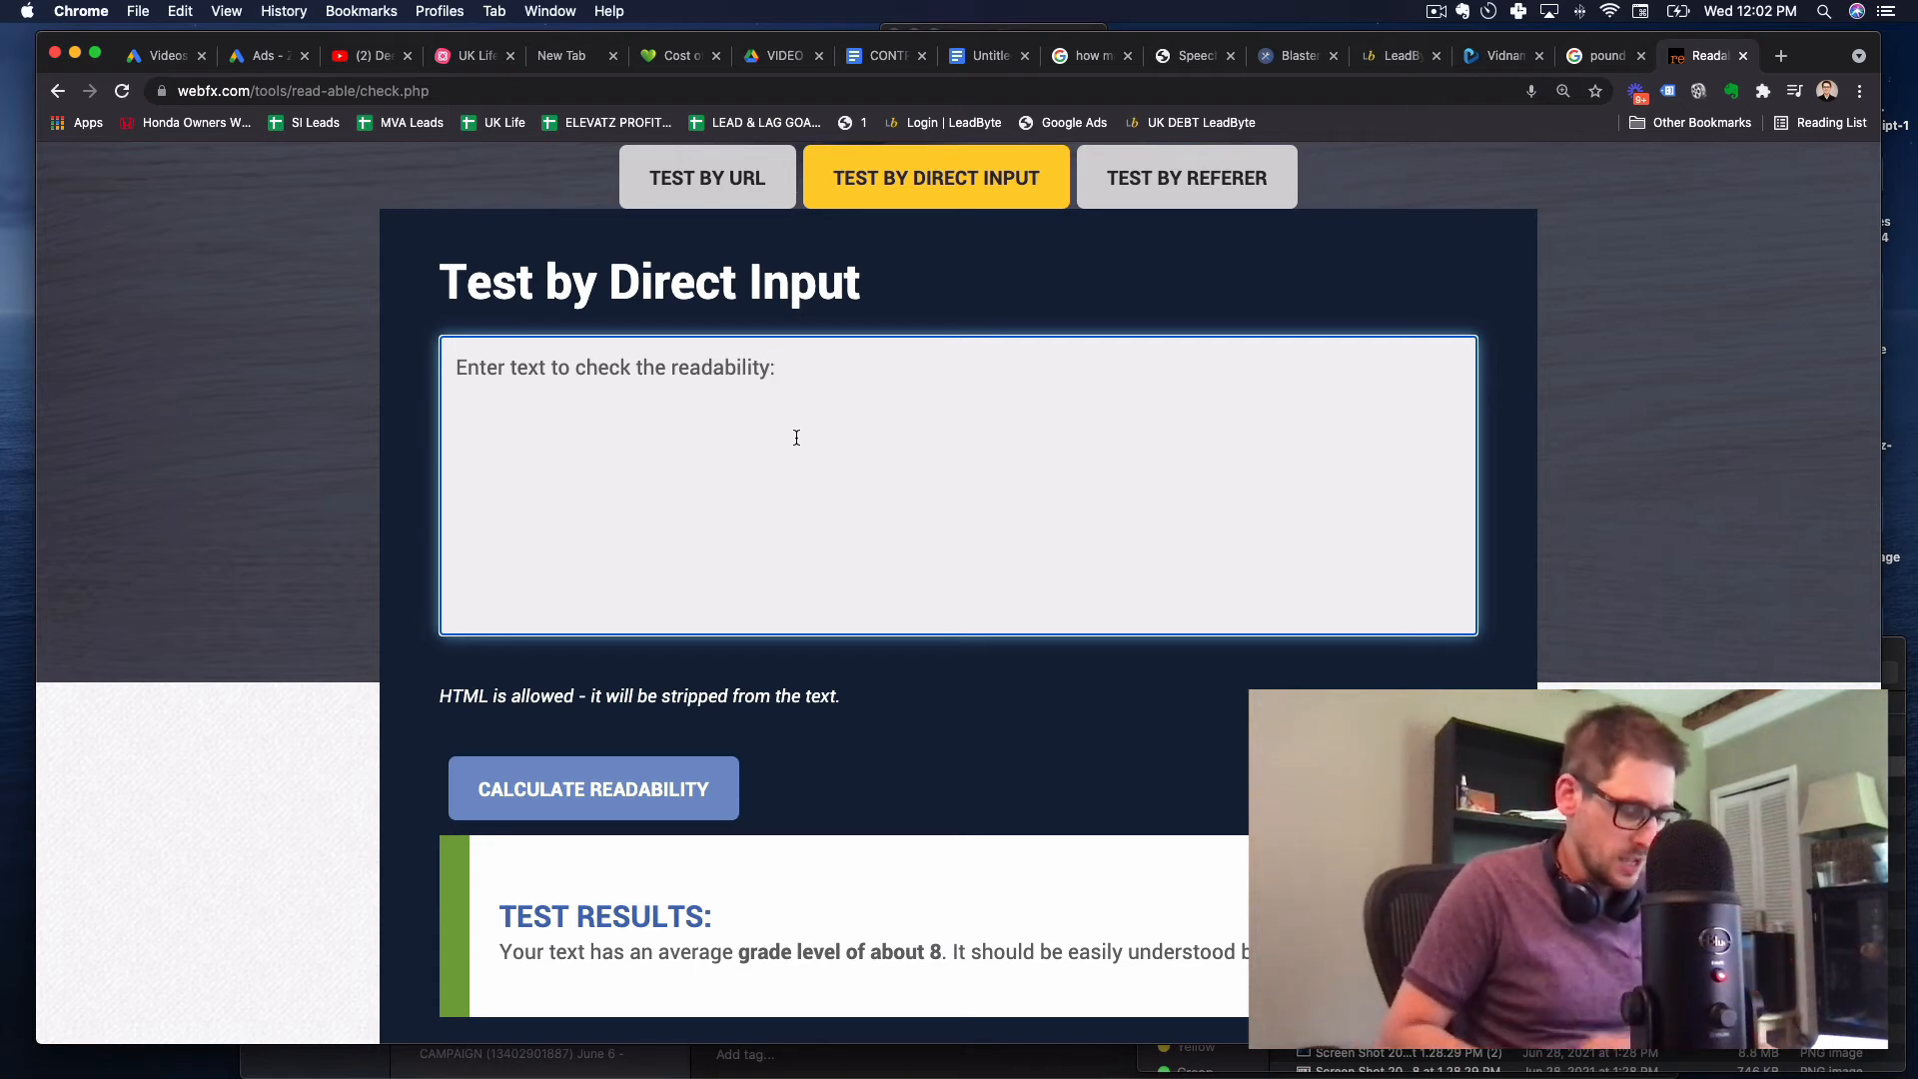
{"action": "type", "text": "All"}
{"action": "key", "text": "super+a"}
{"action": "key", "text": "BackSpace"}
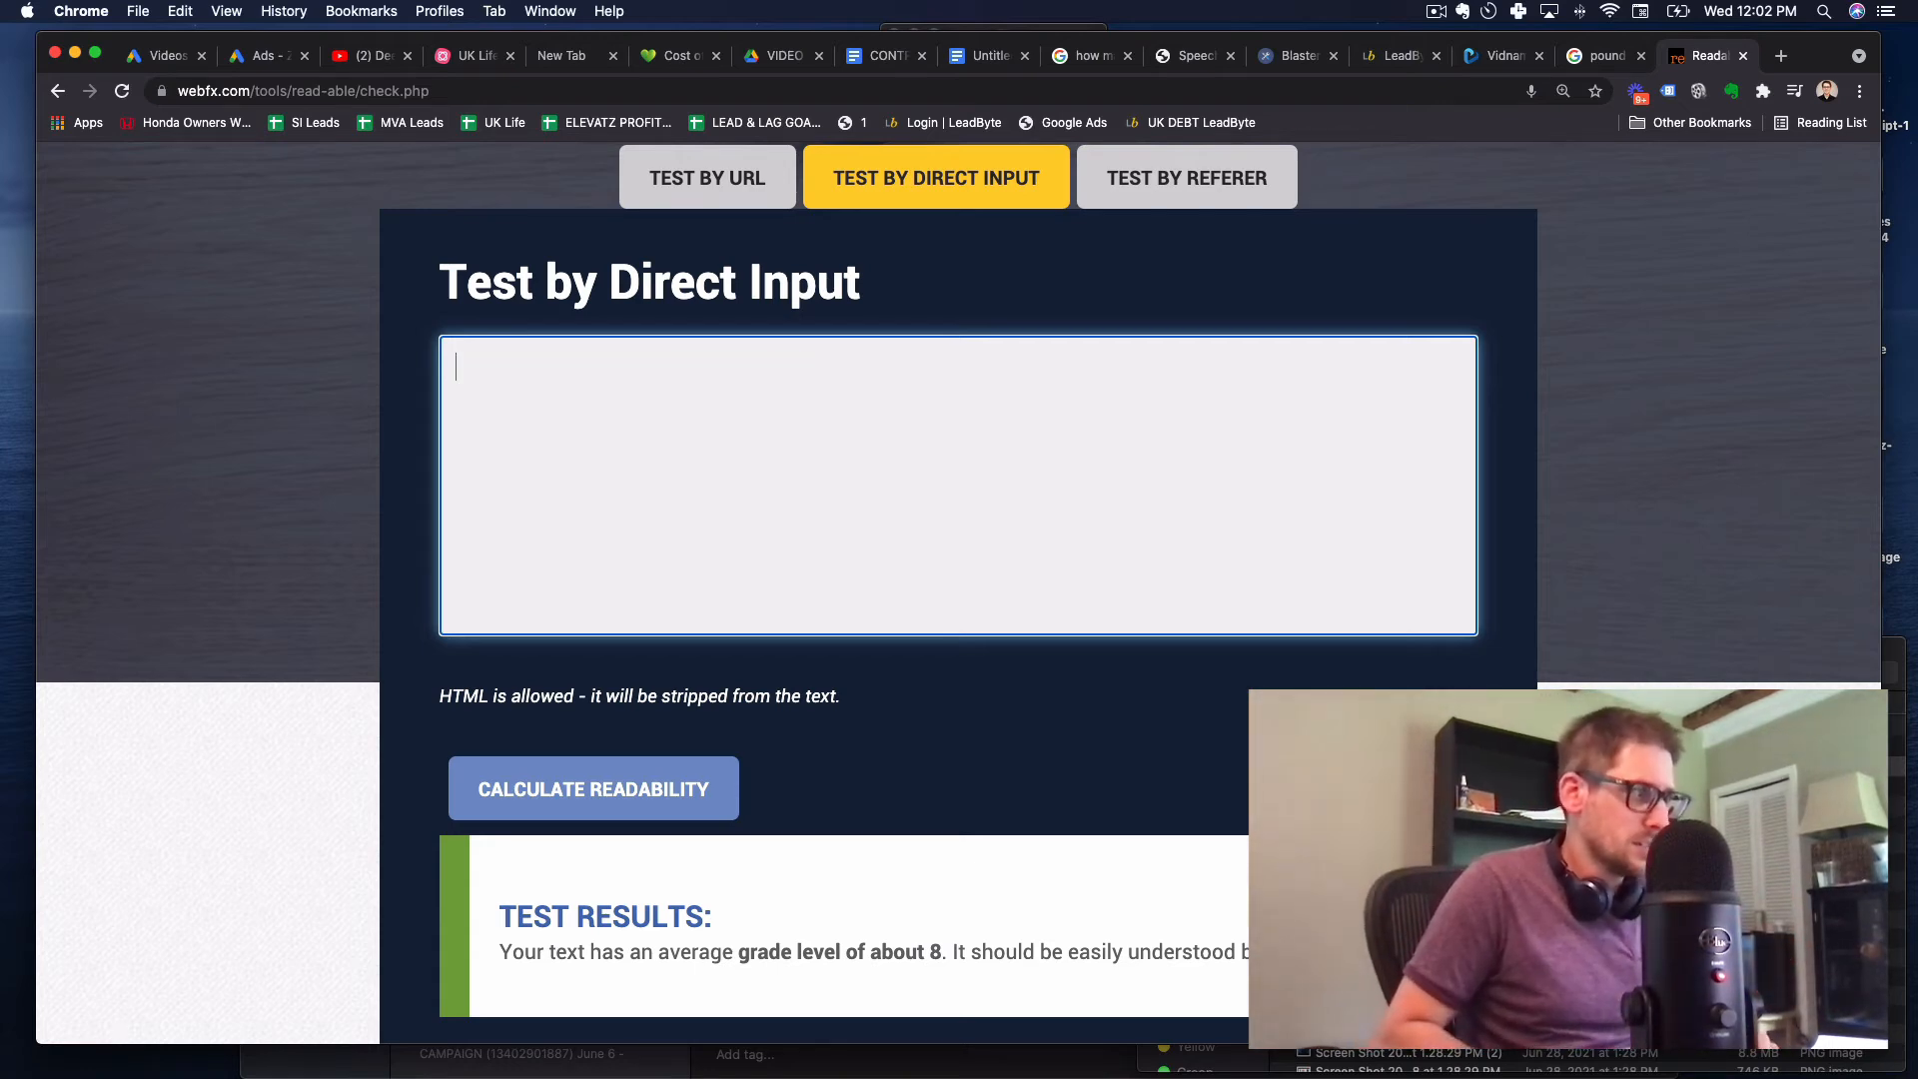
{"action": "type", "text": "Are you "}
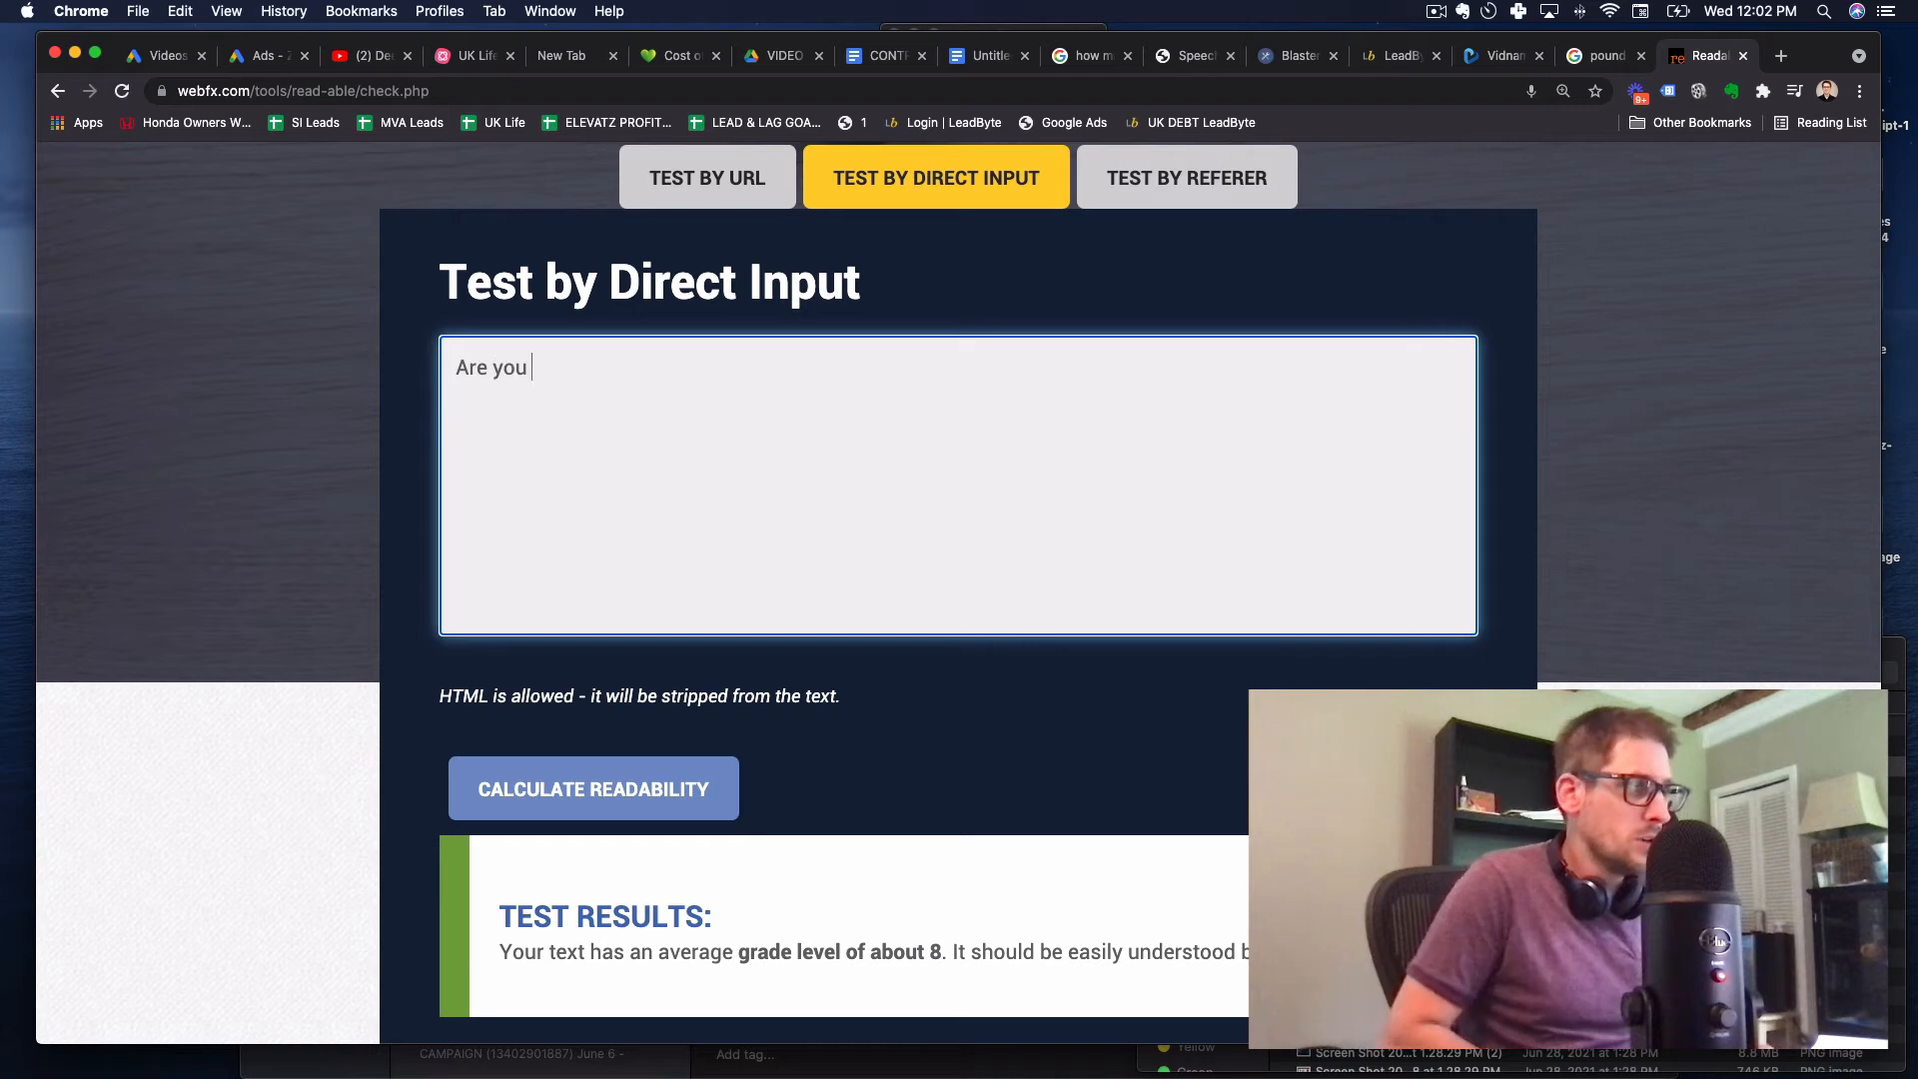
{"action": "type", "text": "a US adut"}
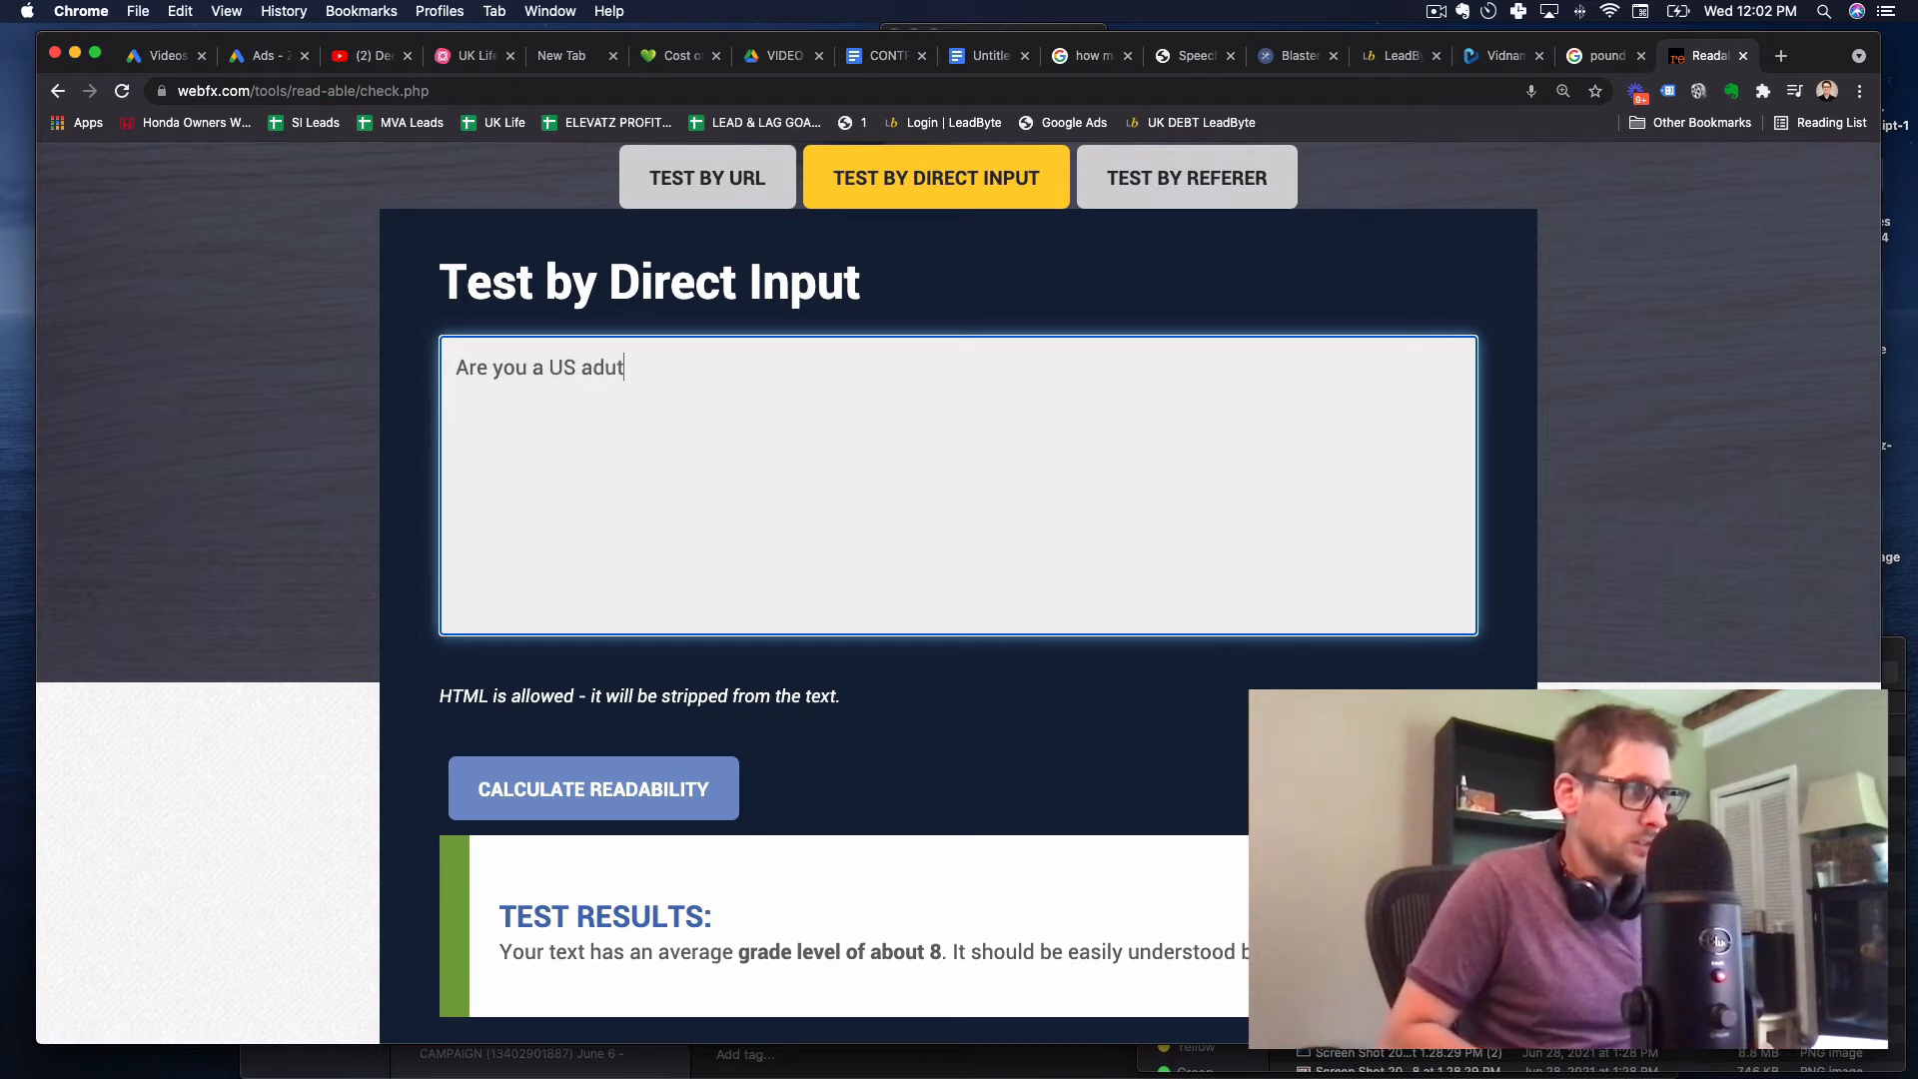
{"action": "key", "text": "BackSpace"}
{"action": "key", "text": "super+a"}
{"action": "type", "text": "Are you"}
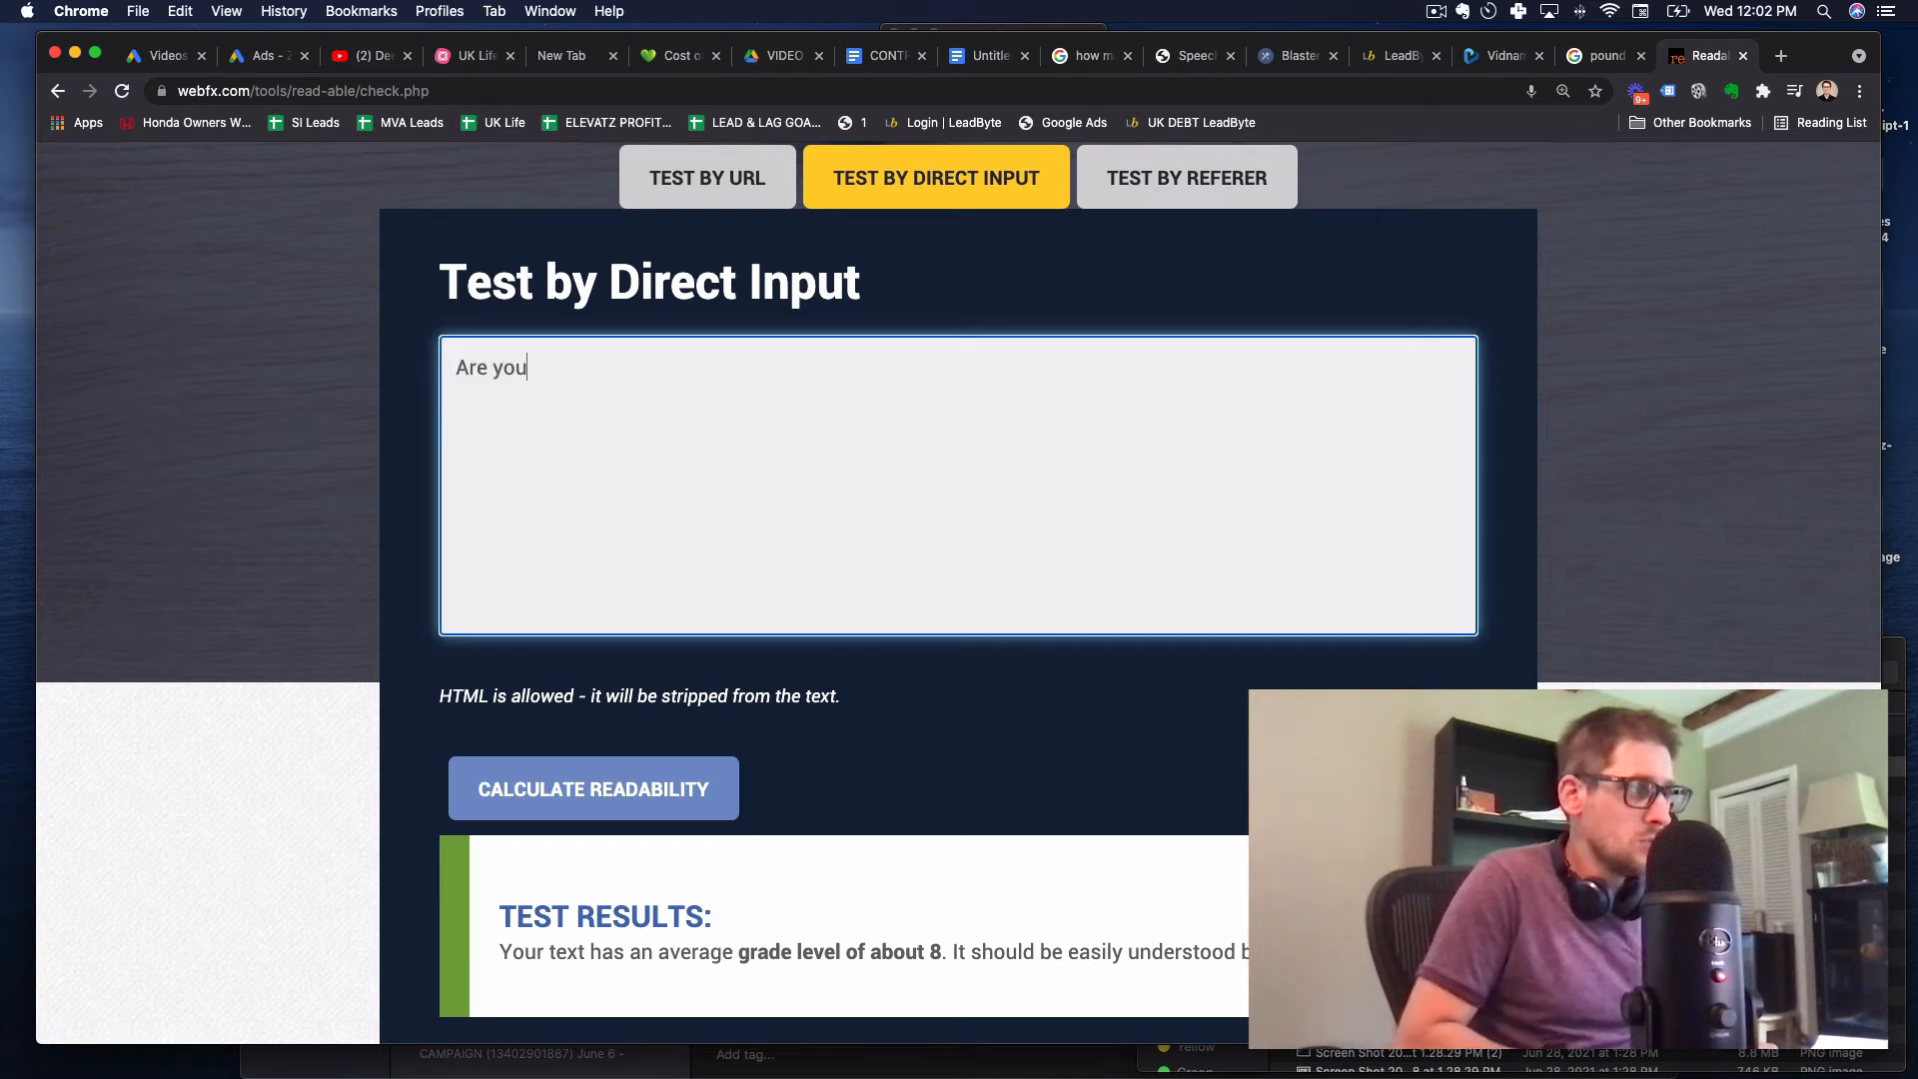
{"action": "type", "text": " over 5"}
{"action": "key", "text": "super+a"}
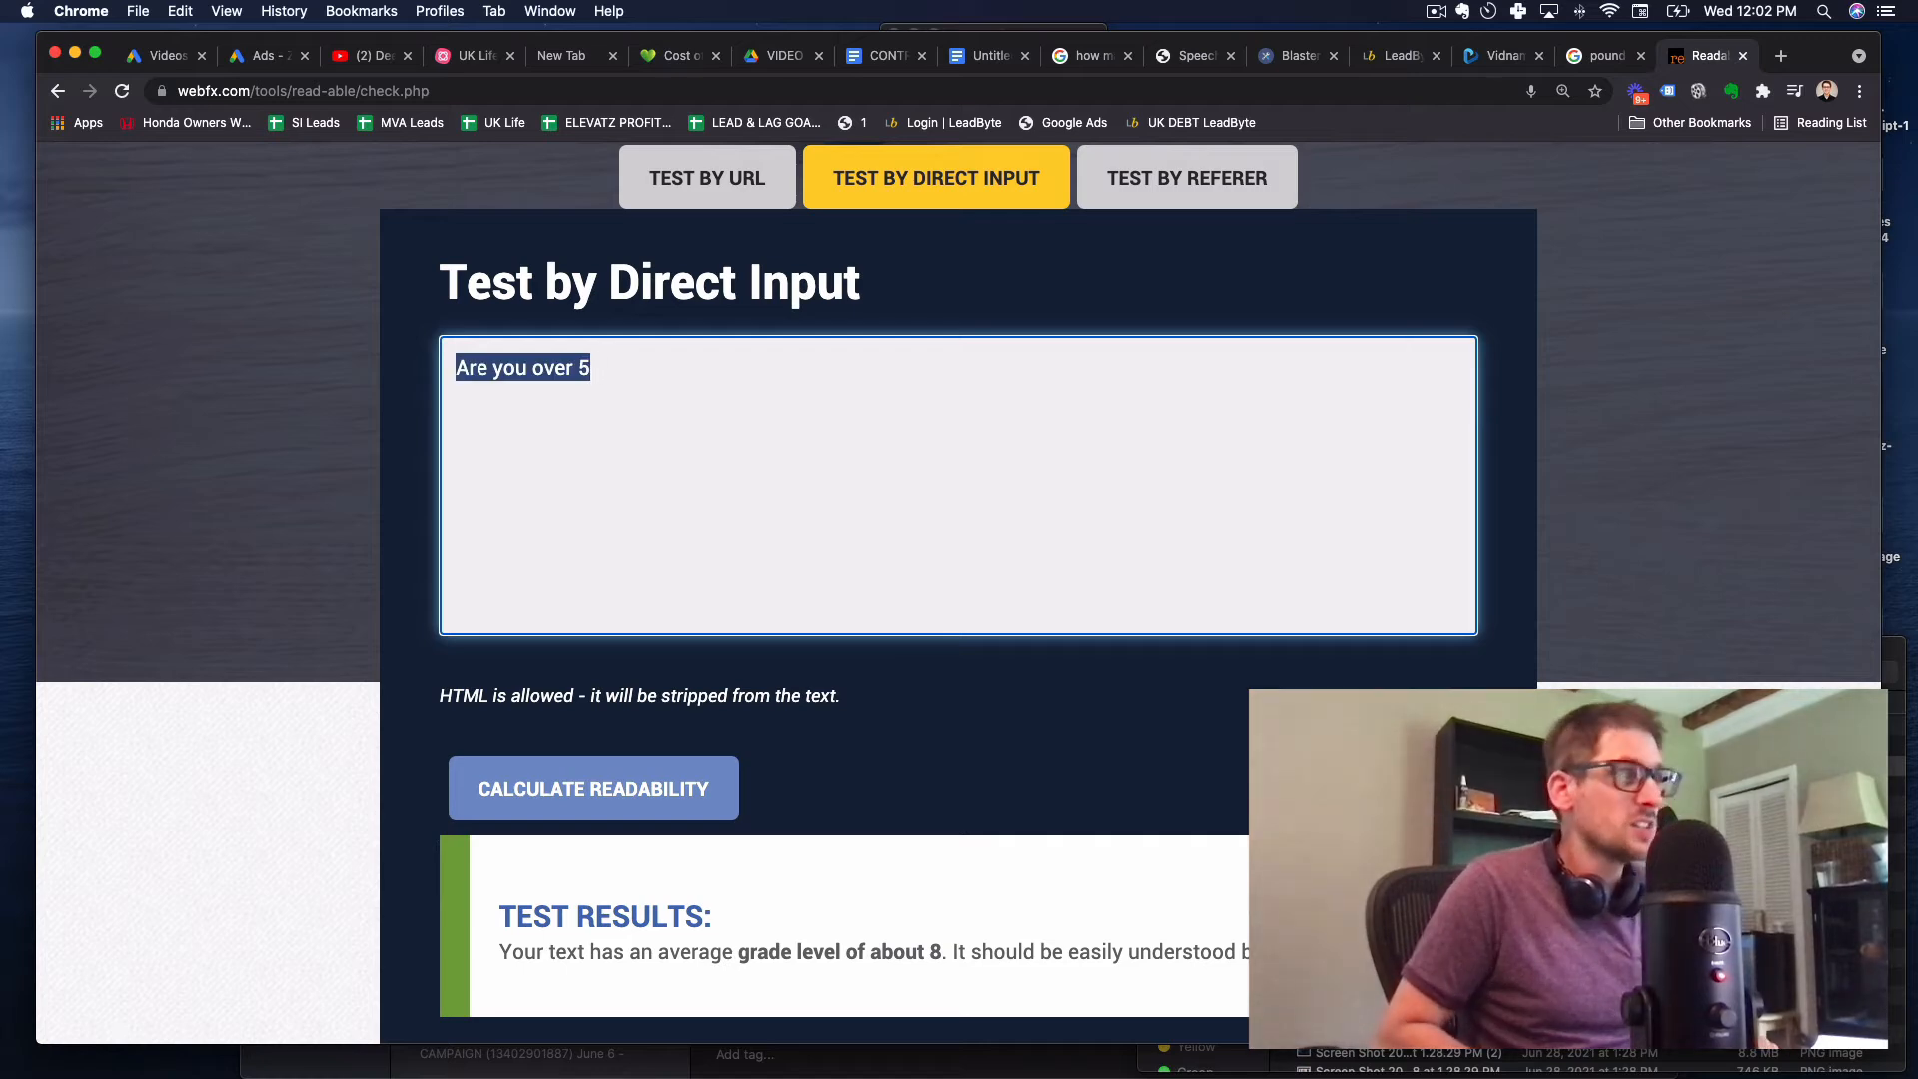
{"action": "key", "text": "BackSpace"}
Enter the opening line "Are you a self employed adult in the US" in the direct input text box.
{"action": "type", "text": "Are you "}
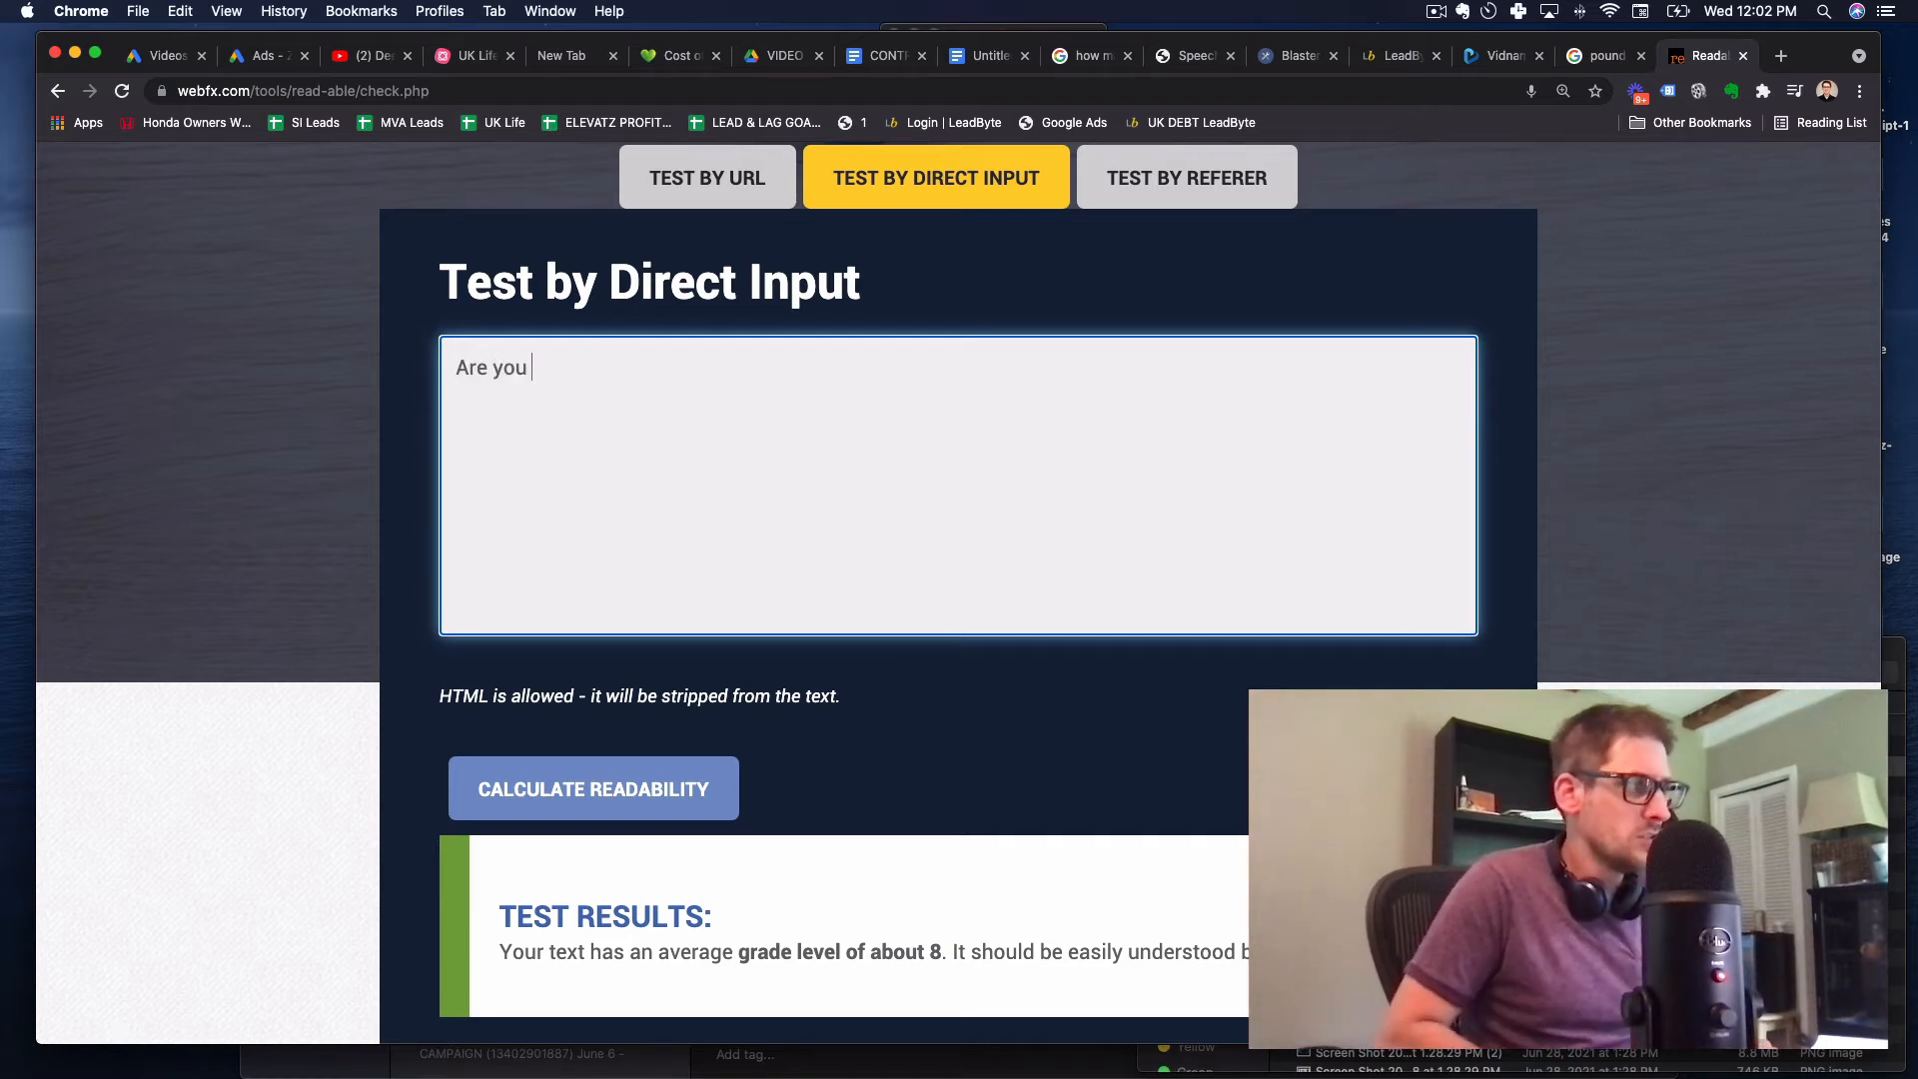
{"action": "type", "text": "a self employe"}
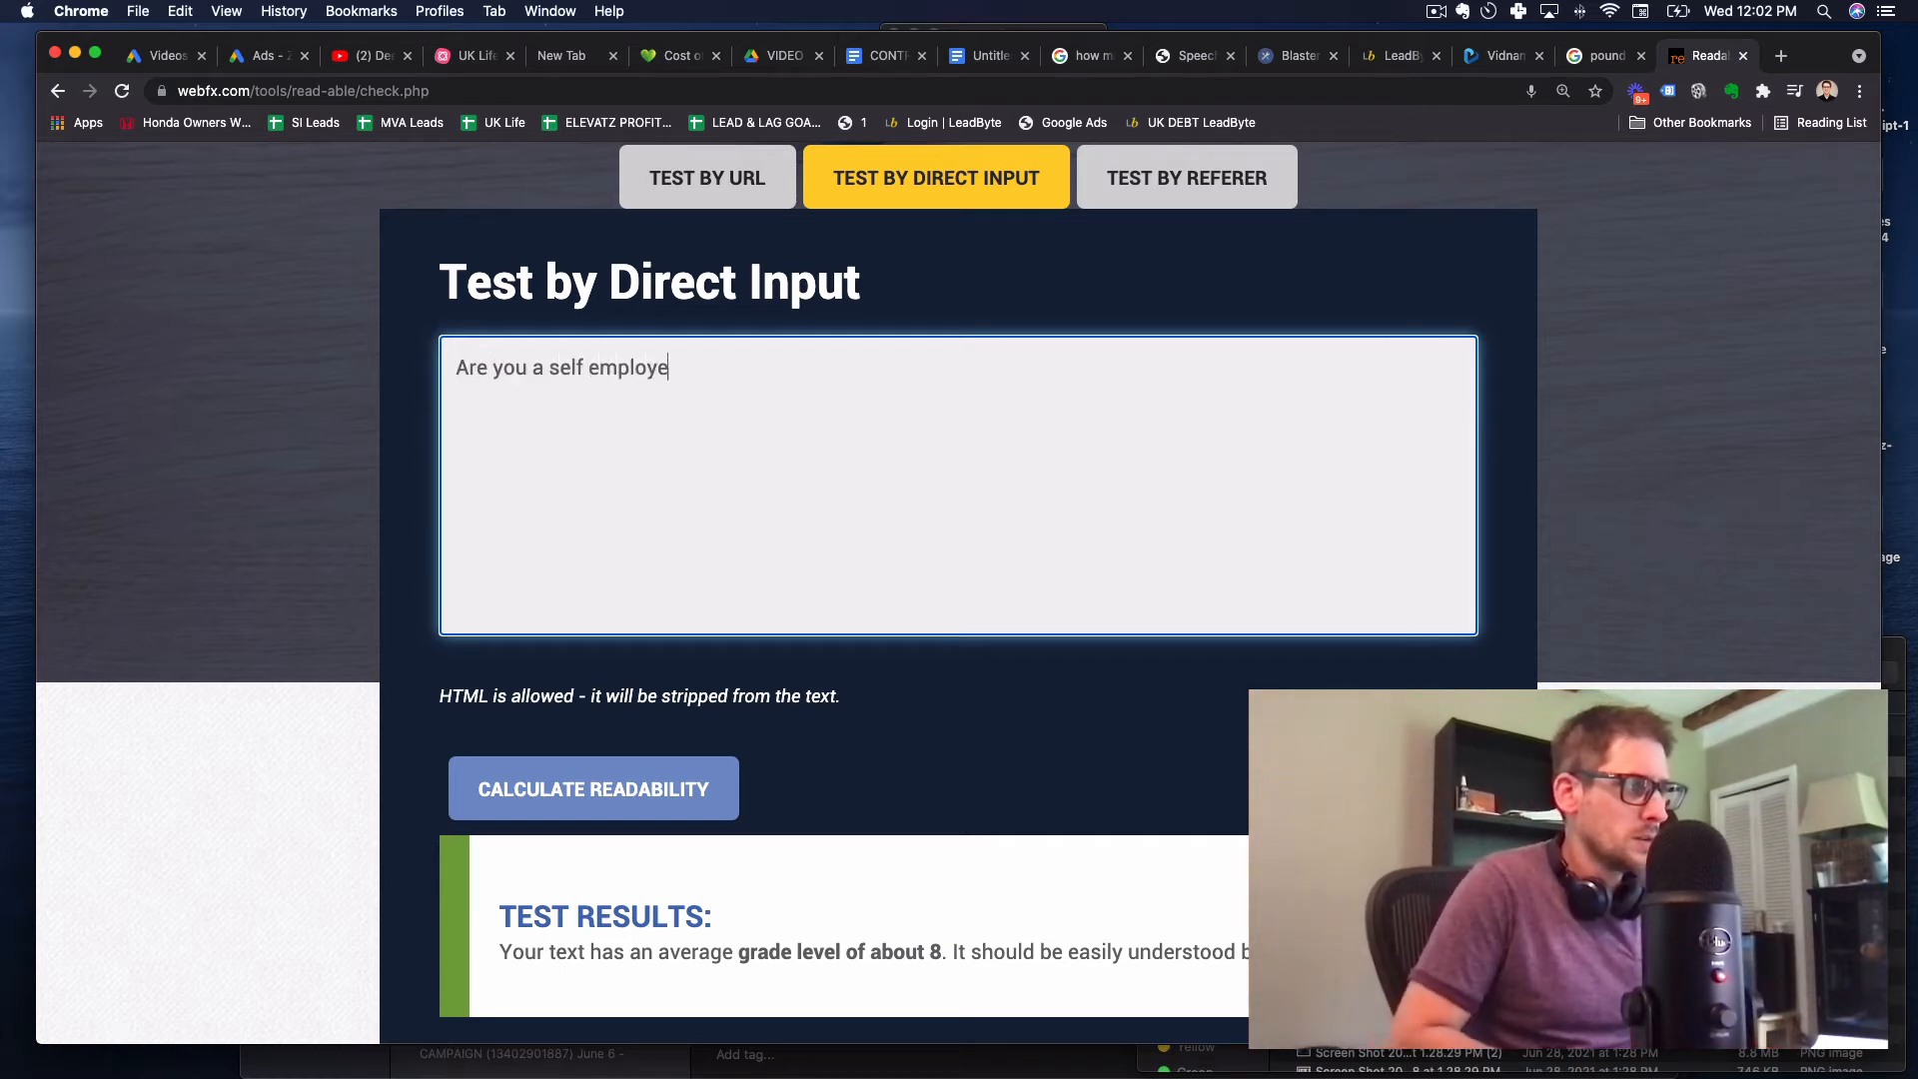
{"action": "type", "text": "d adult "}
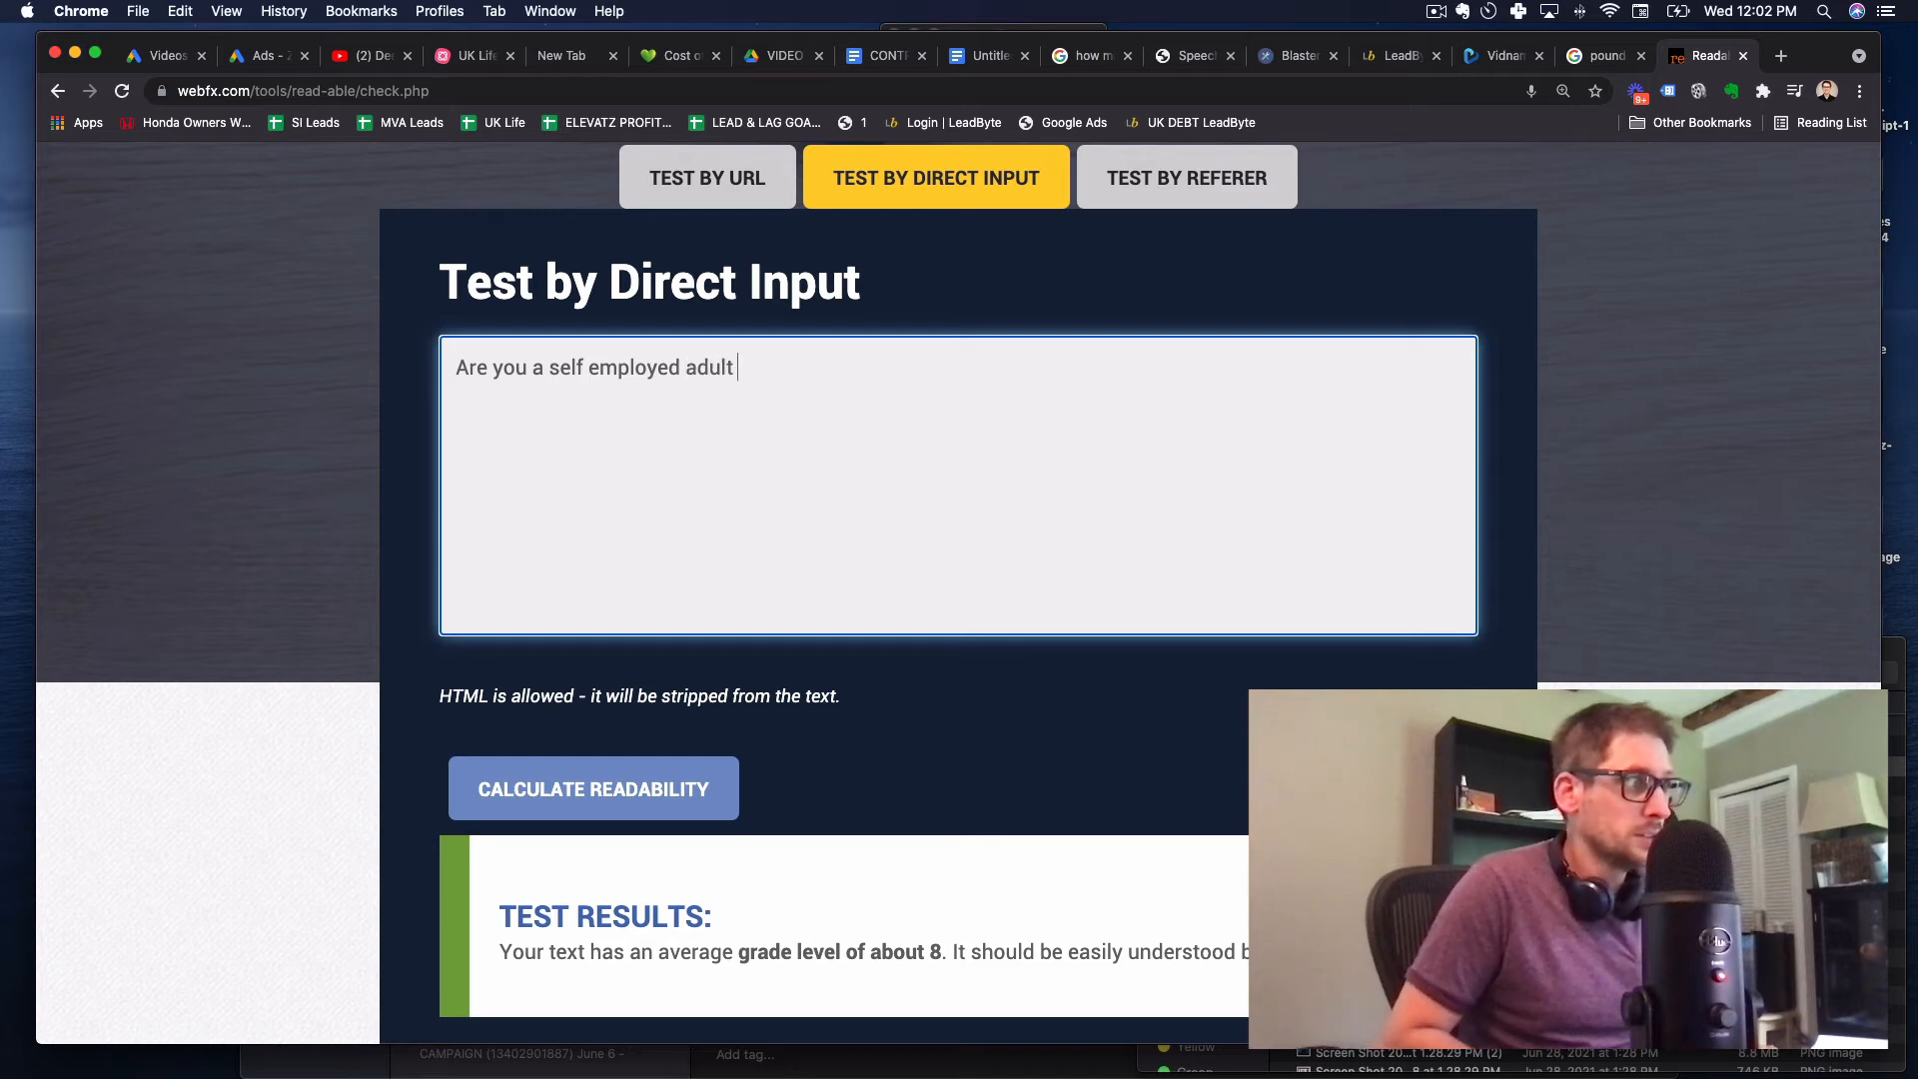
{"action": "type", "text": "in the US"}
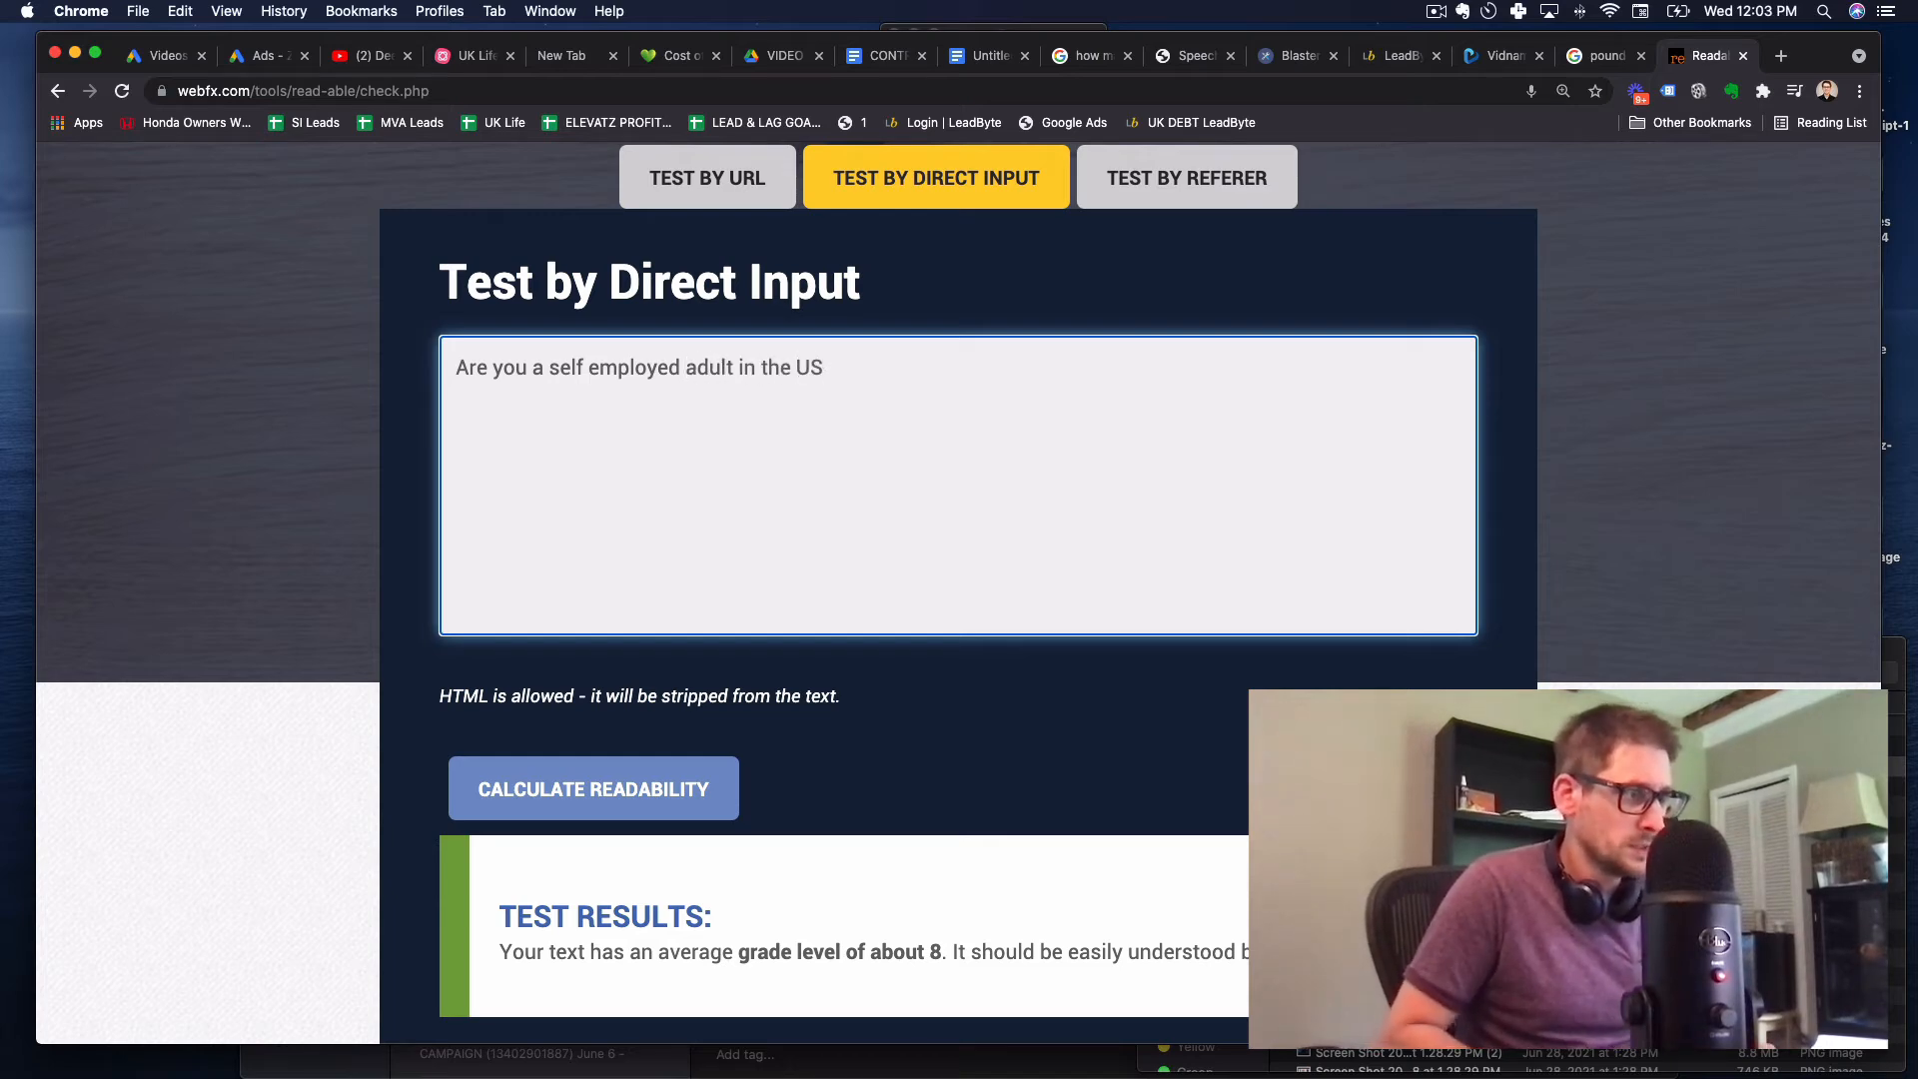
End the opening line with a question mark and add the paragraph "If yes, you could qualify for new low cost health insurance plans.".
{"action": "type", "text": ">?If yes, you"}
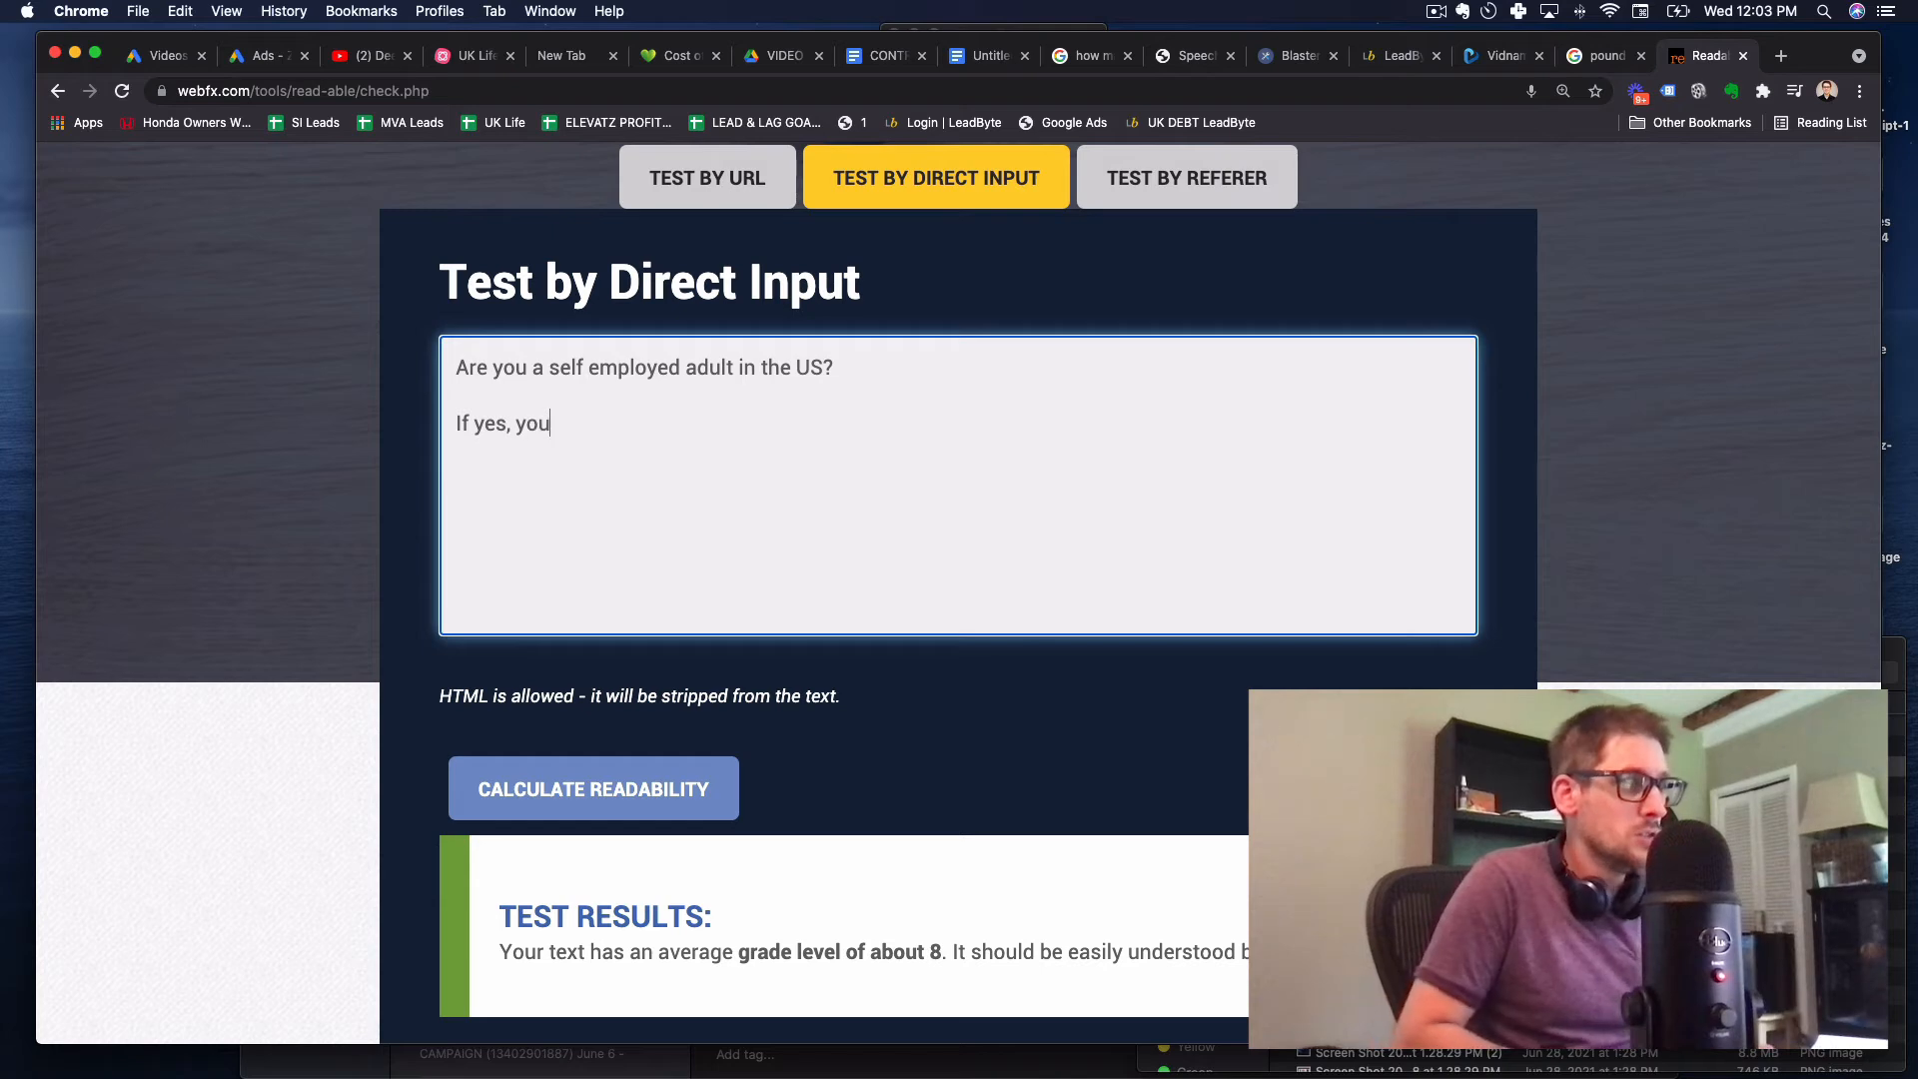
{"action": "type", "text": " could qualify for n"}
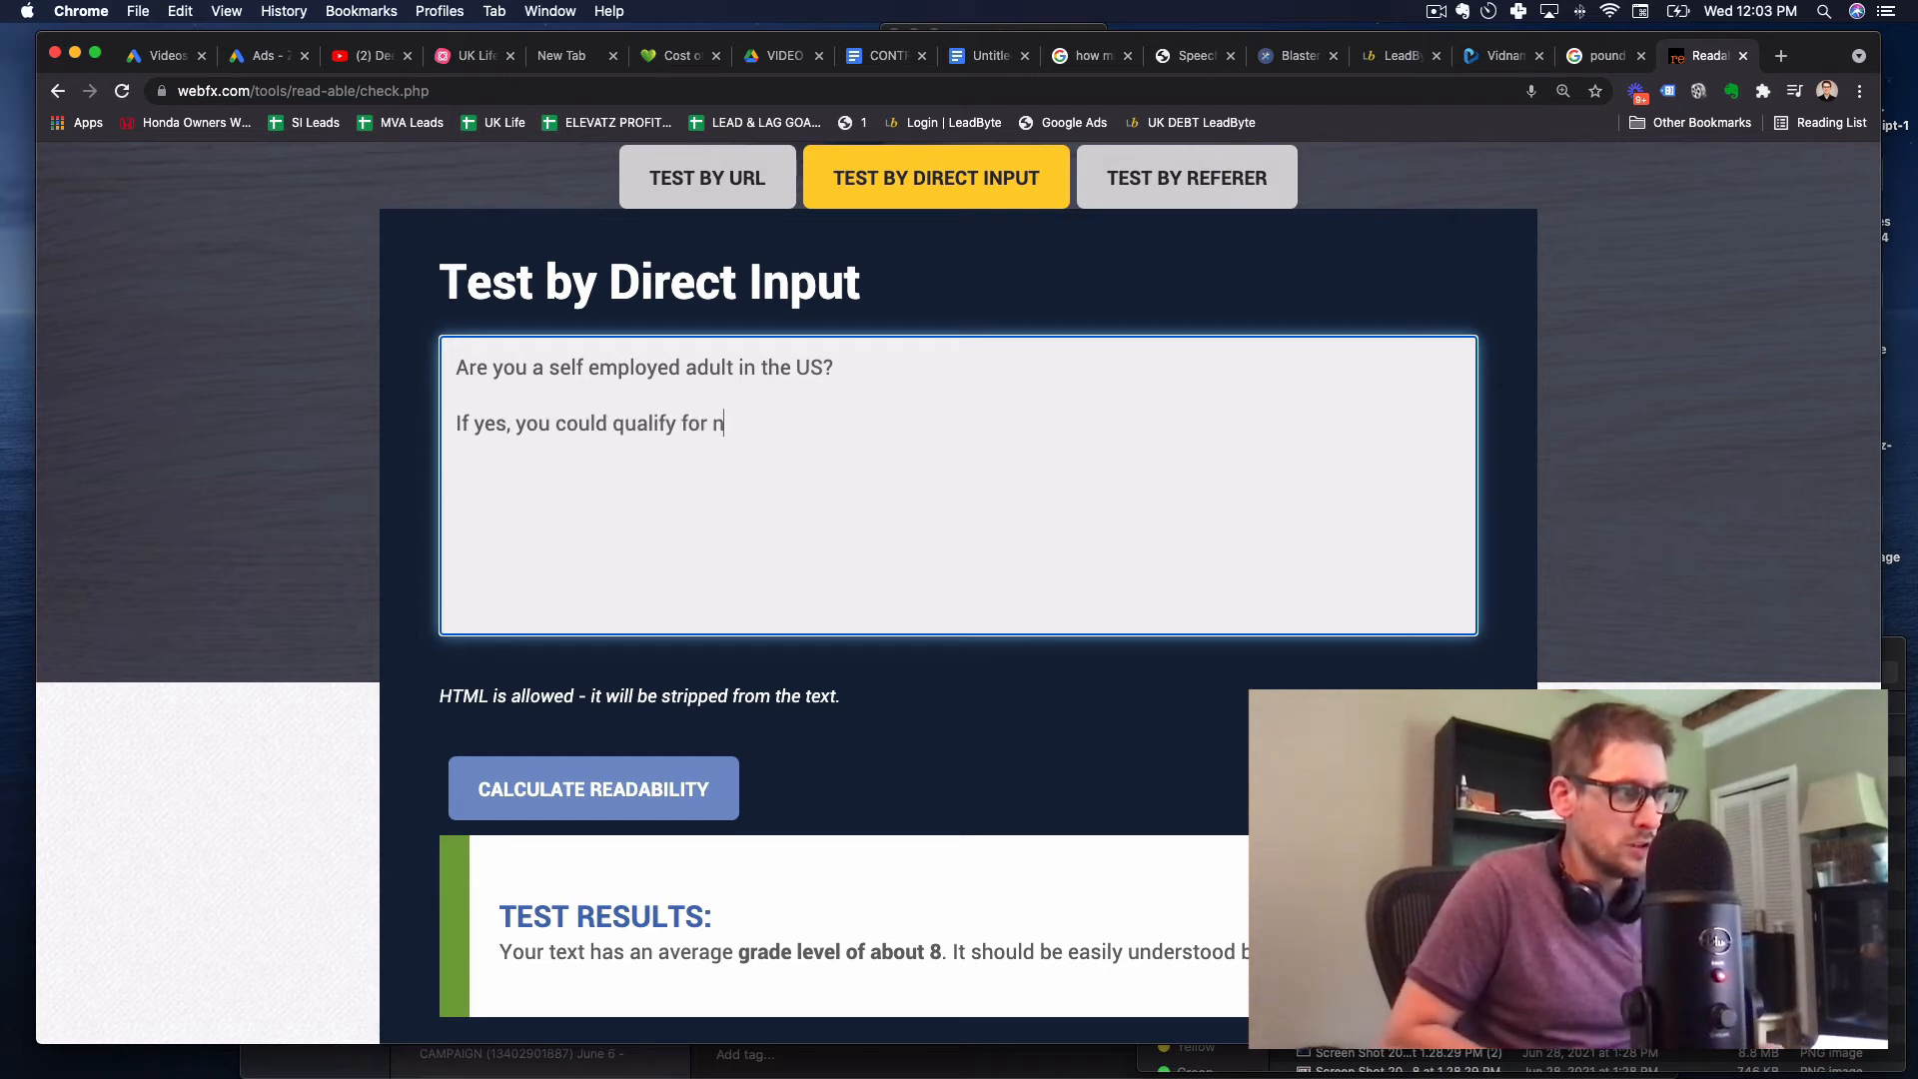
{"action": "type", "text": "ew low cost health ins"}
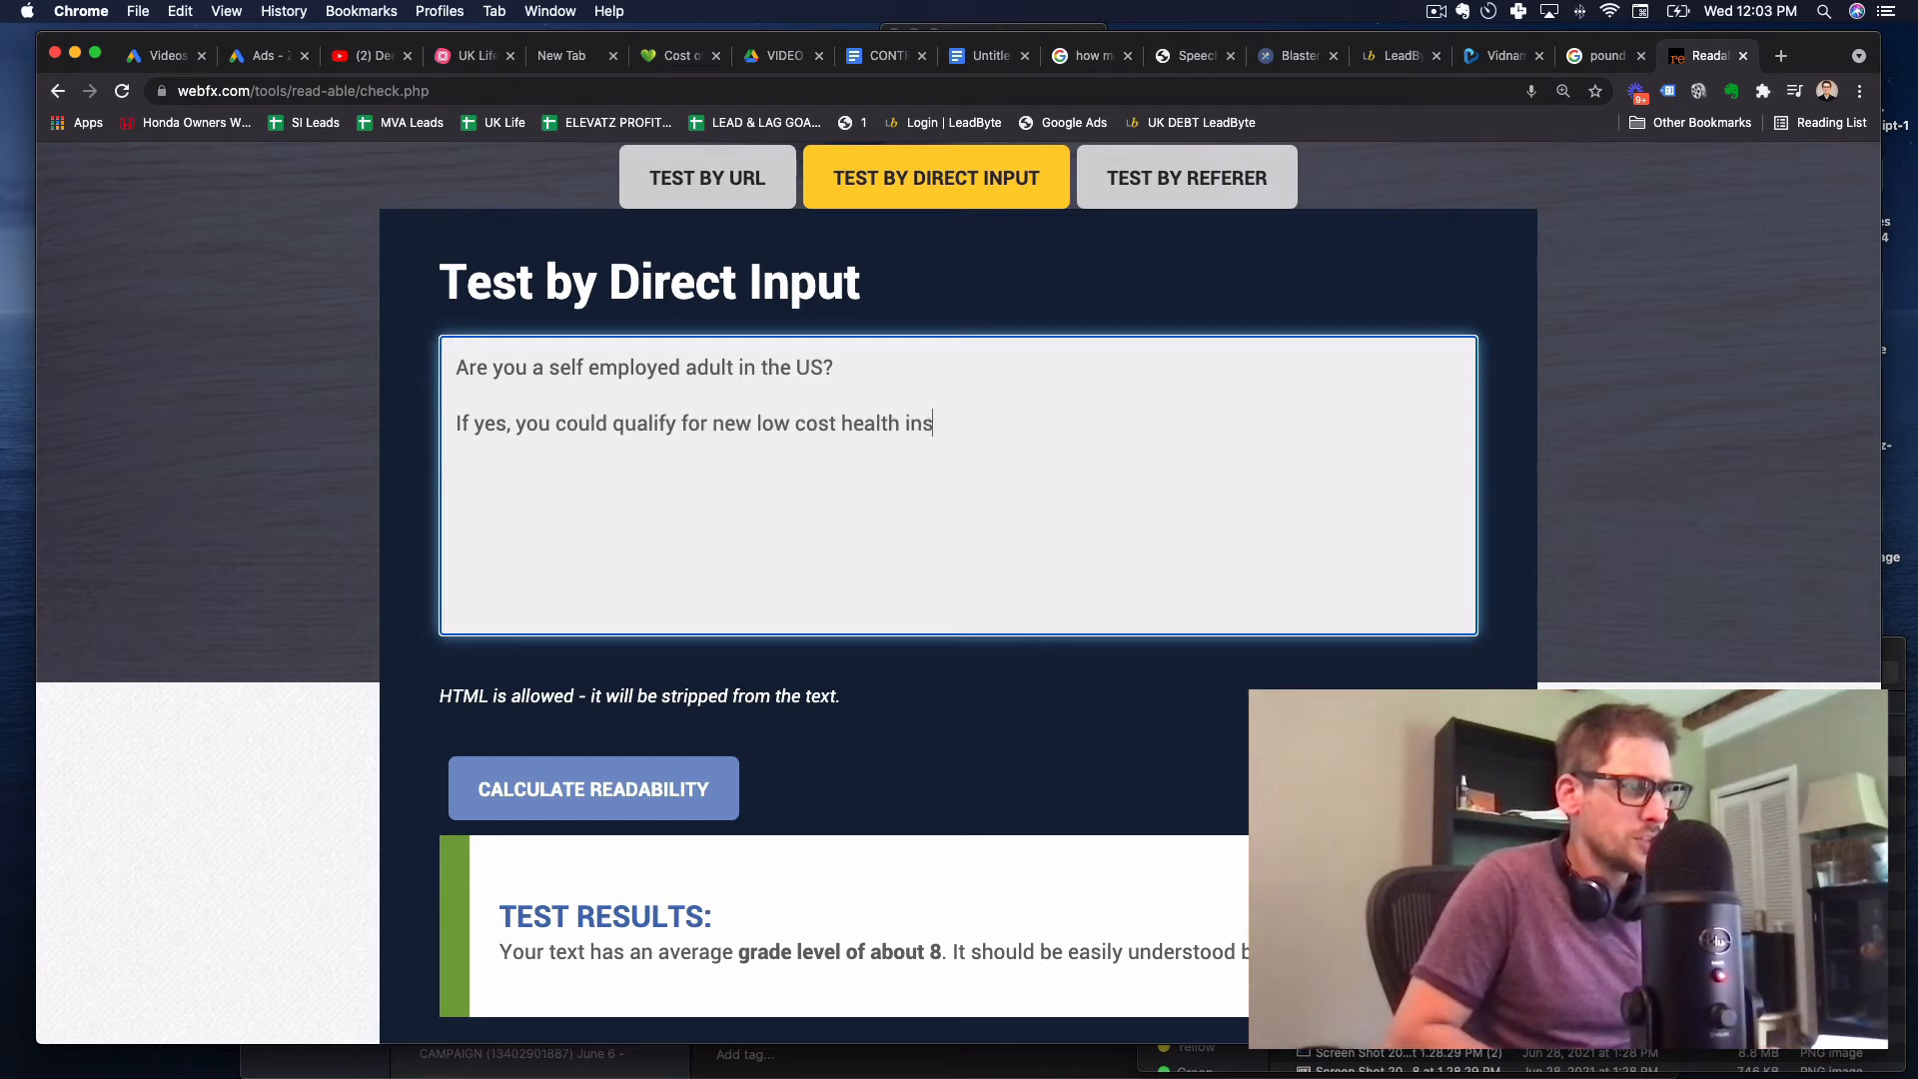
{"action": "type", "text": "urance optio"}
{"action": "key", "text": "BackSpace"}
{"action": "key", "text": "BackSpace"}
{"action": "key", "text": "BackSpace"}
{"action": "key", "text": "BackSpace"}
{"action": "key", "text": "BackSpace"}
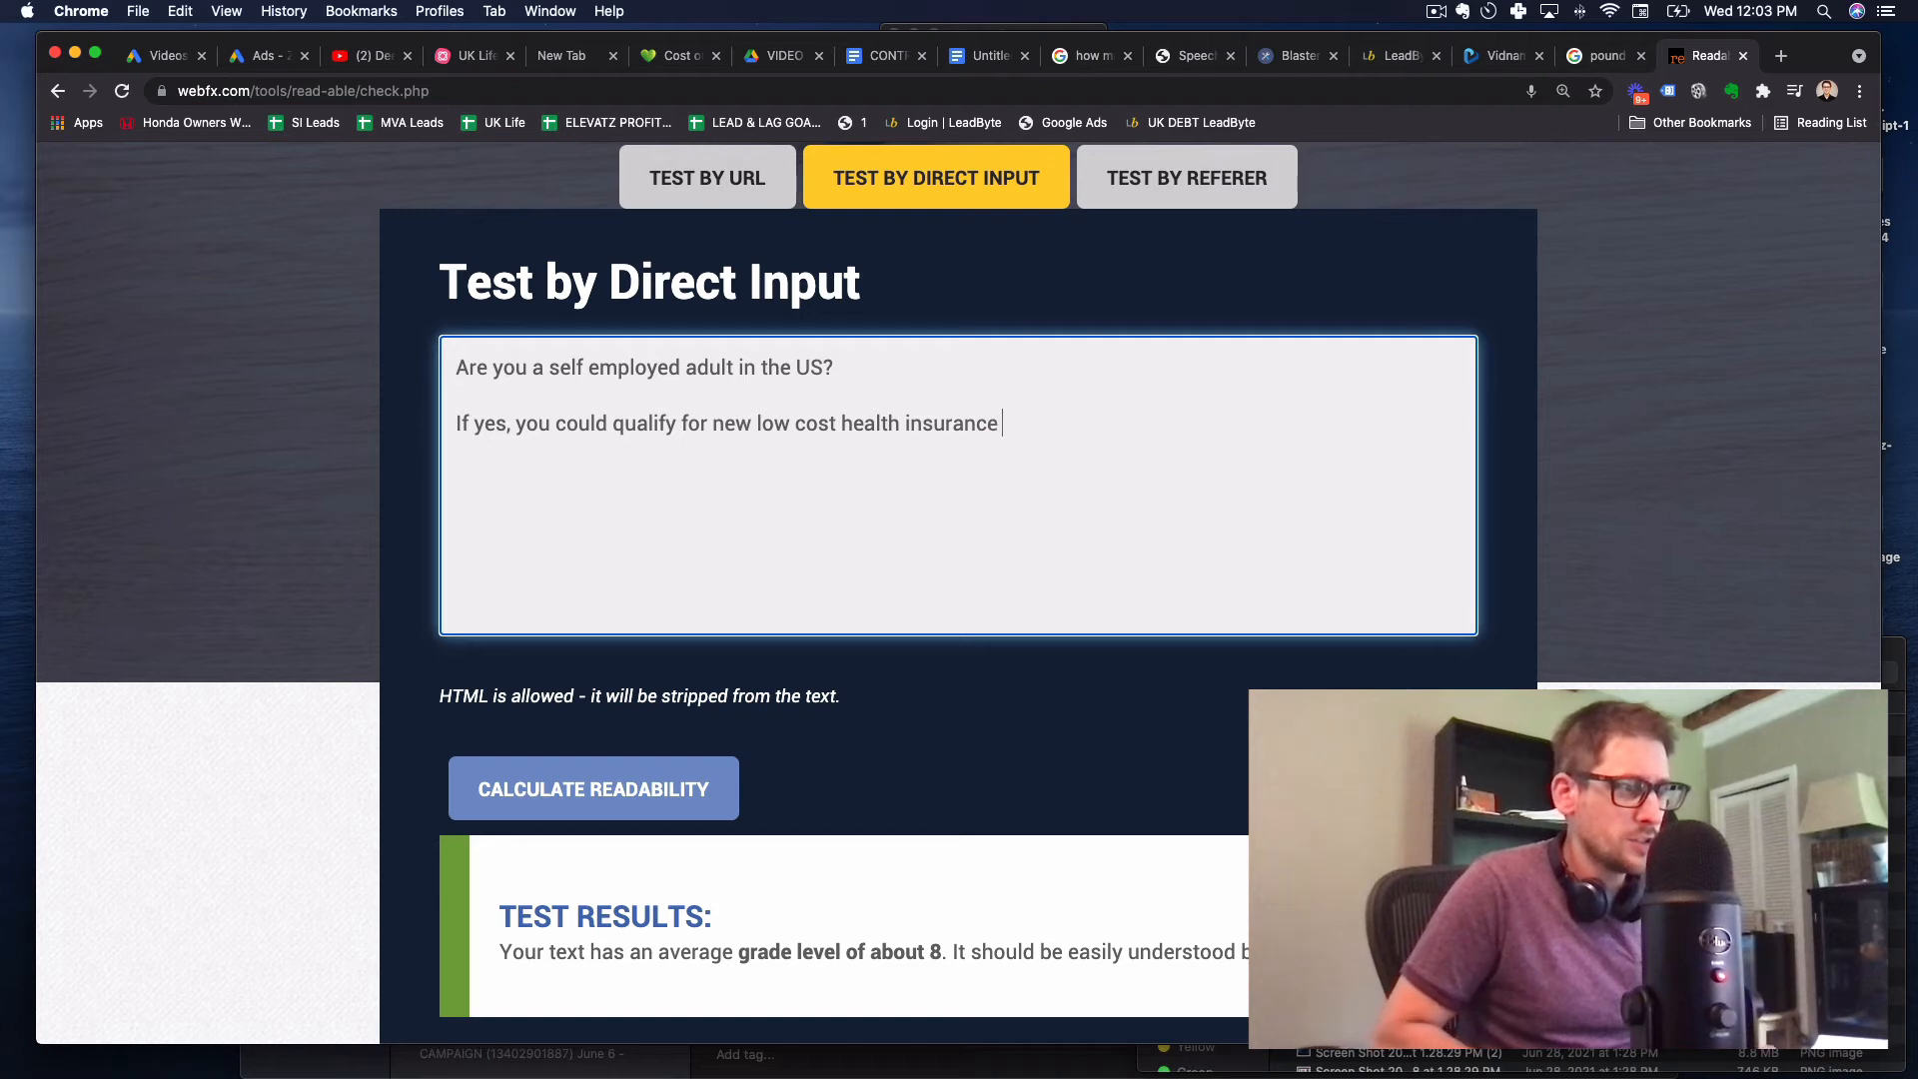
{"action": "type", "text": "plans "}
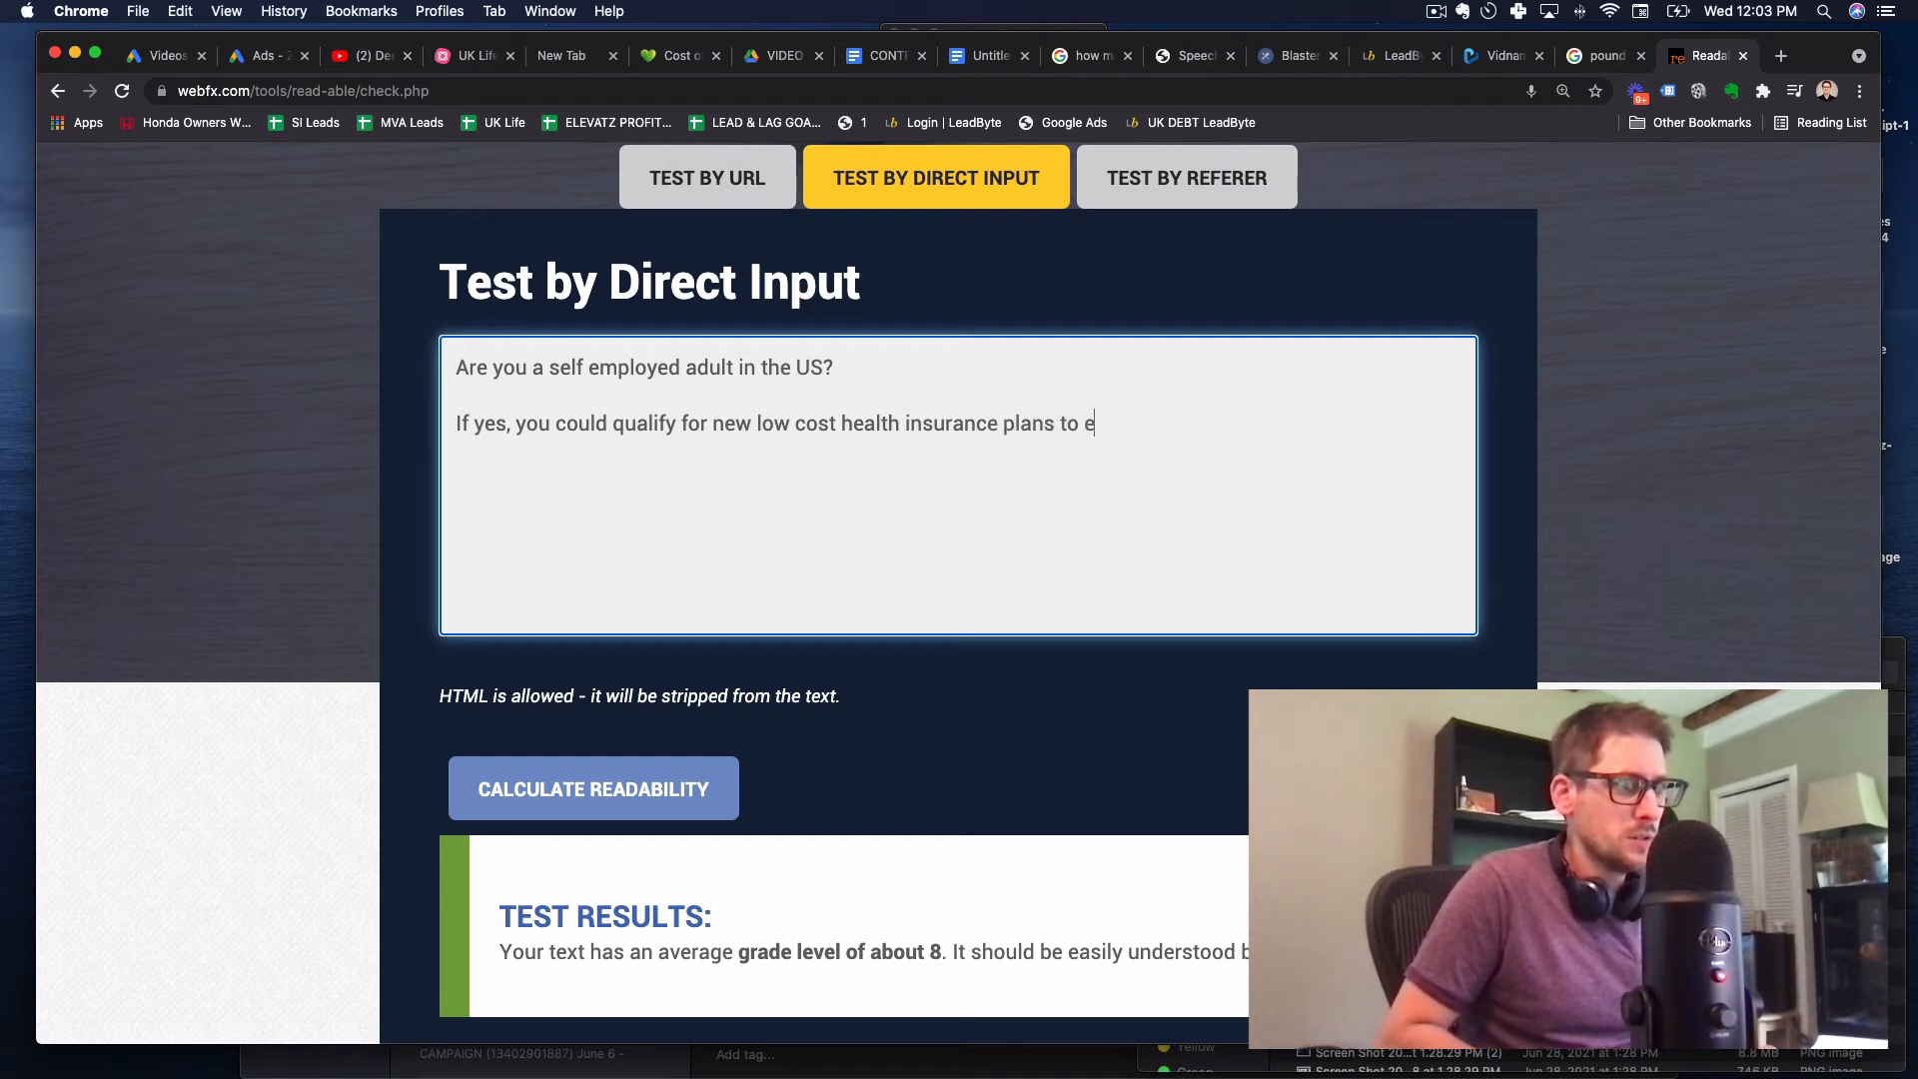
{"action": "type", "text": "."}
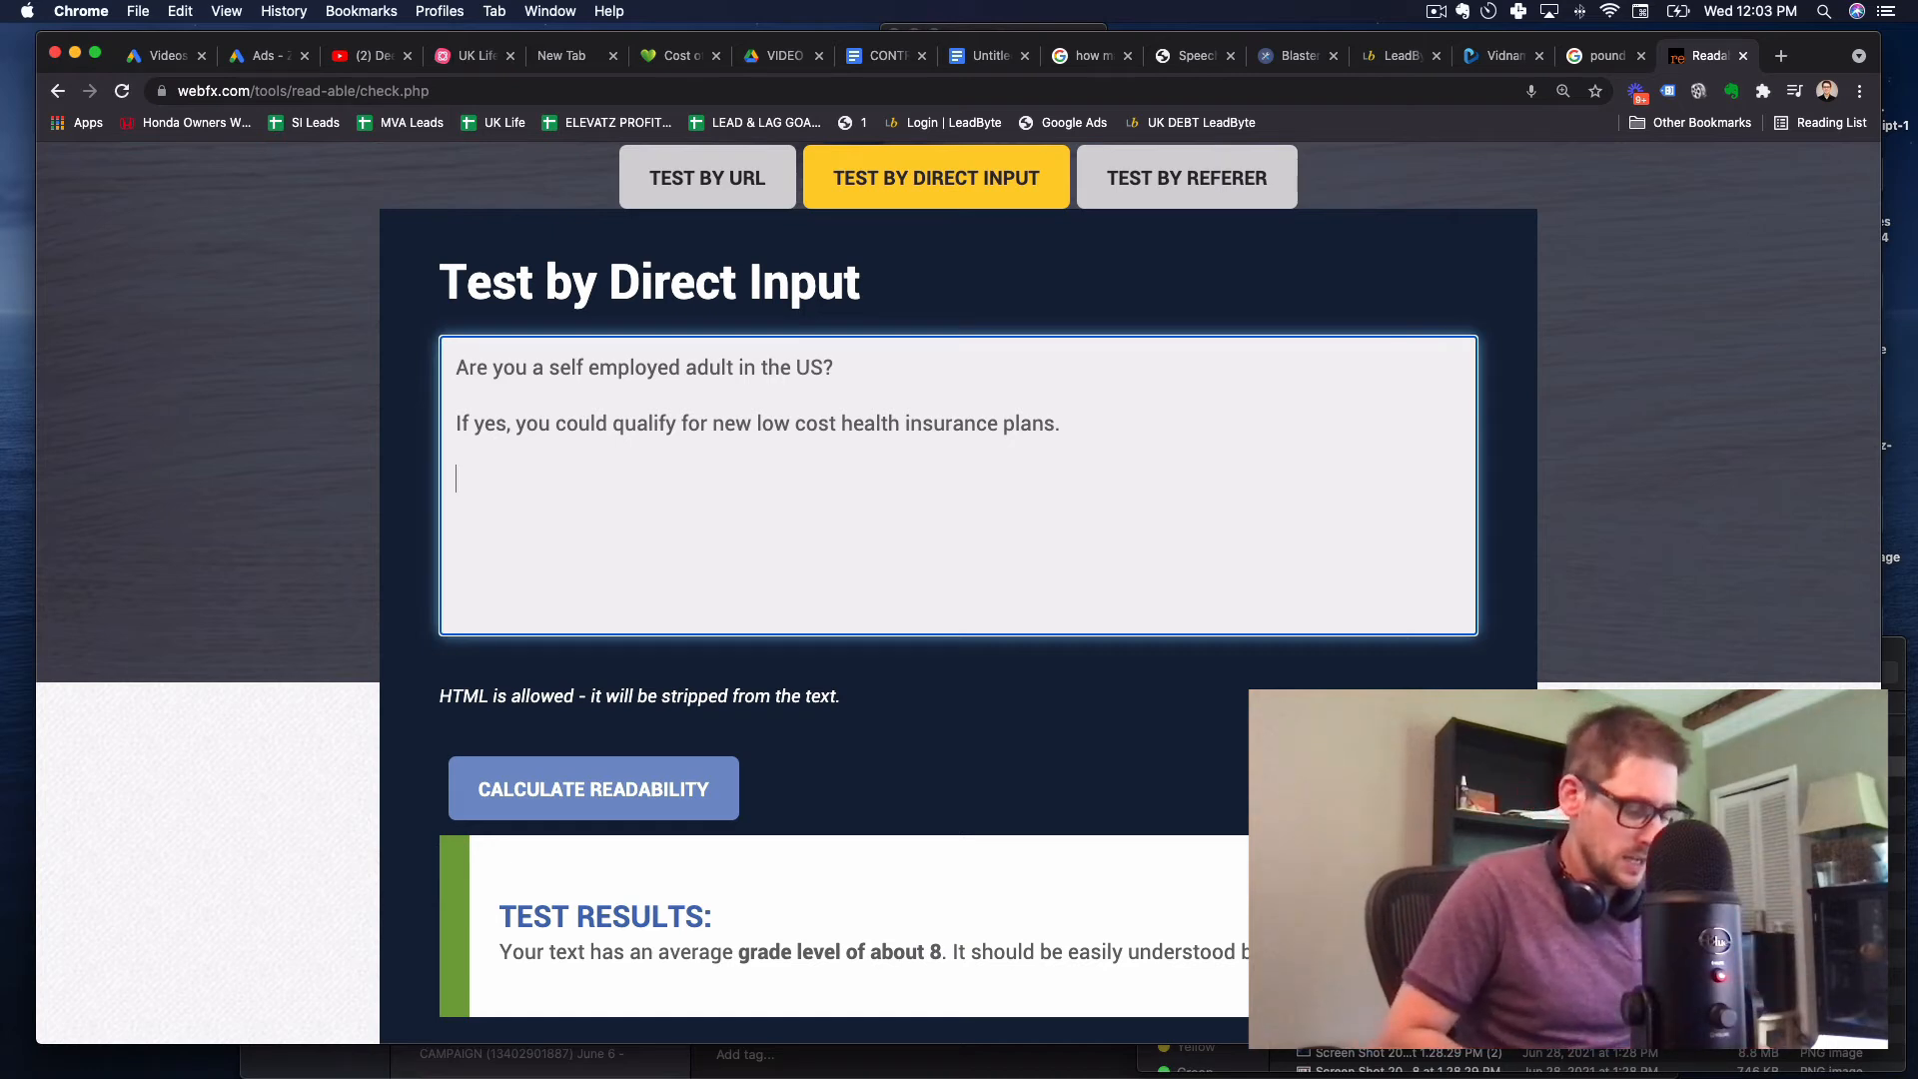
Add the paragraph "These plans cost as low as $15 per month and offer coverage for you and your family should unexpected health issue arise.".
{"action": "type", "text": "These p"}
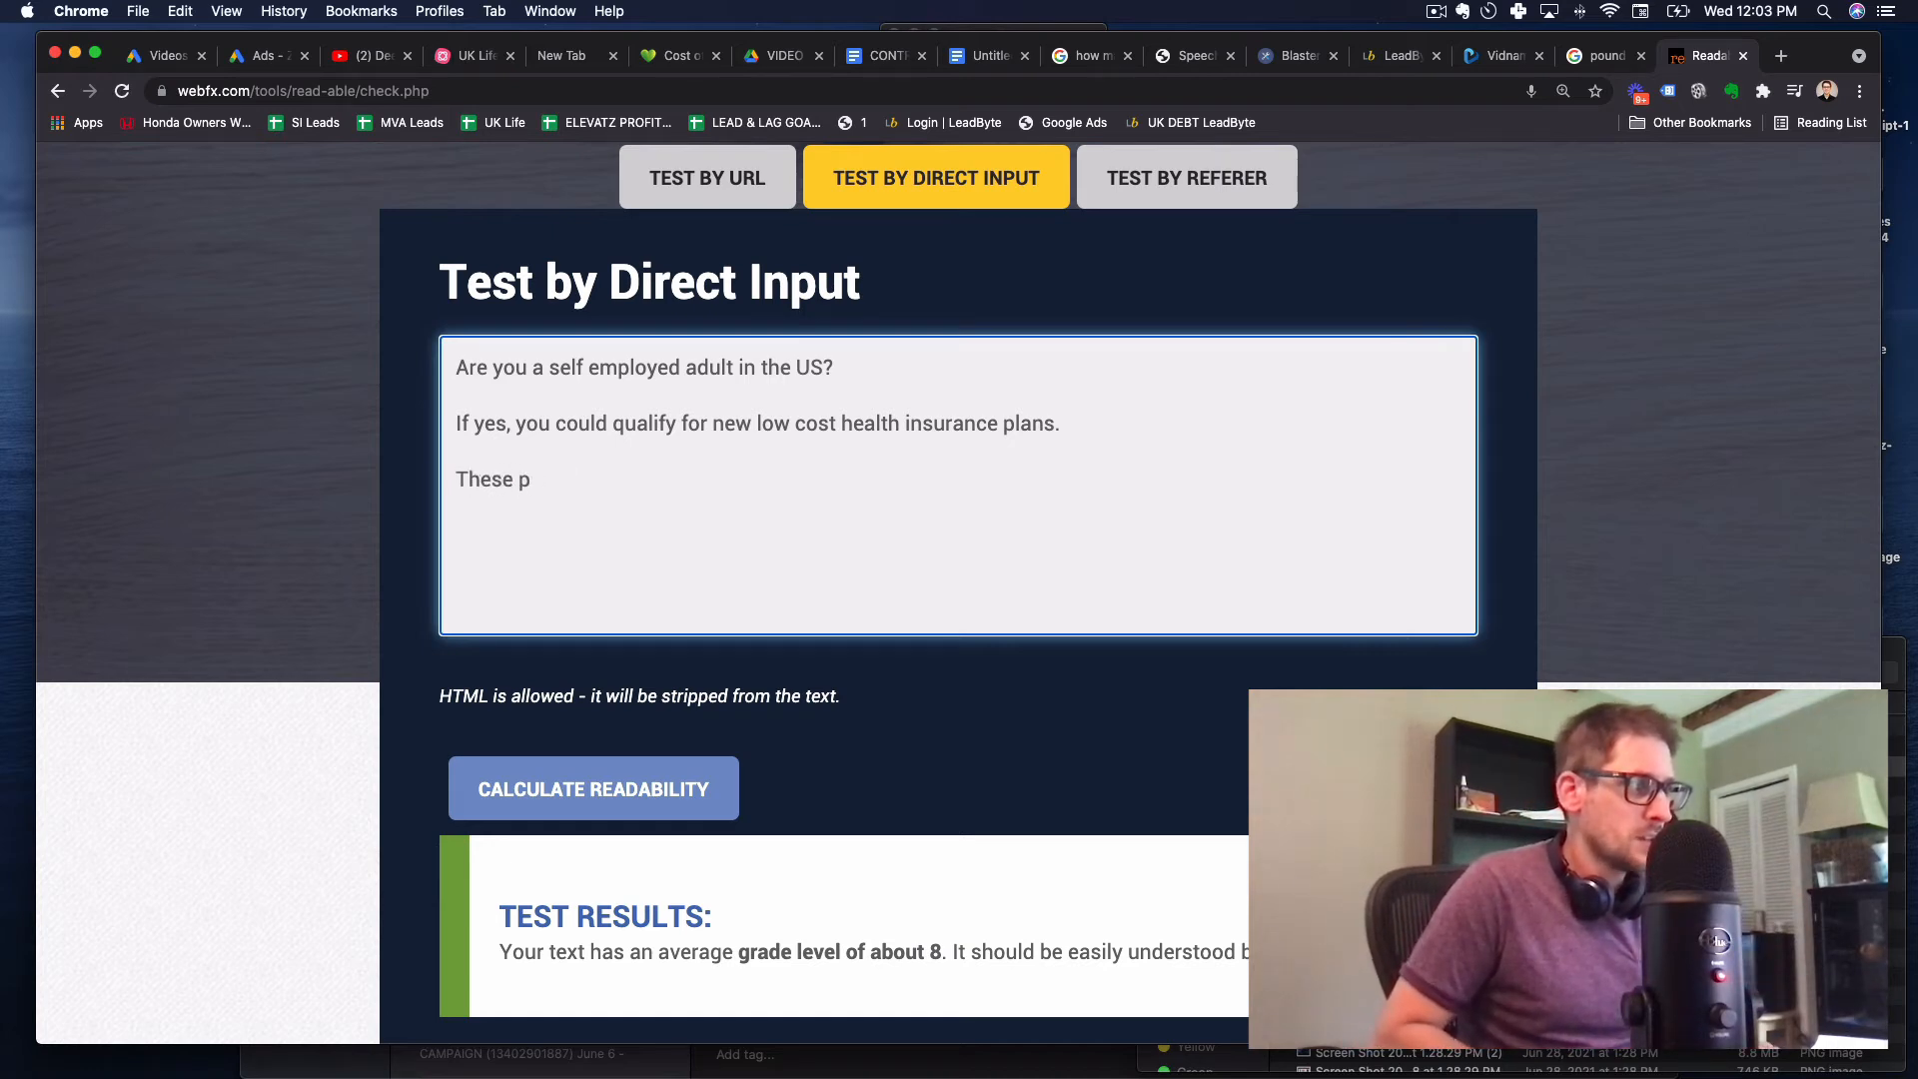
{"action": "type", "text": "anlans cost as low as $"}
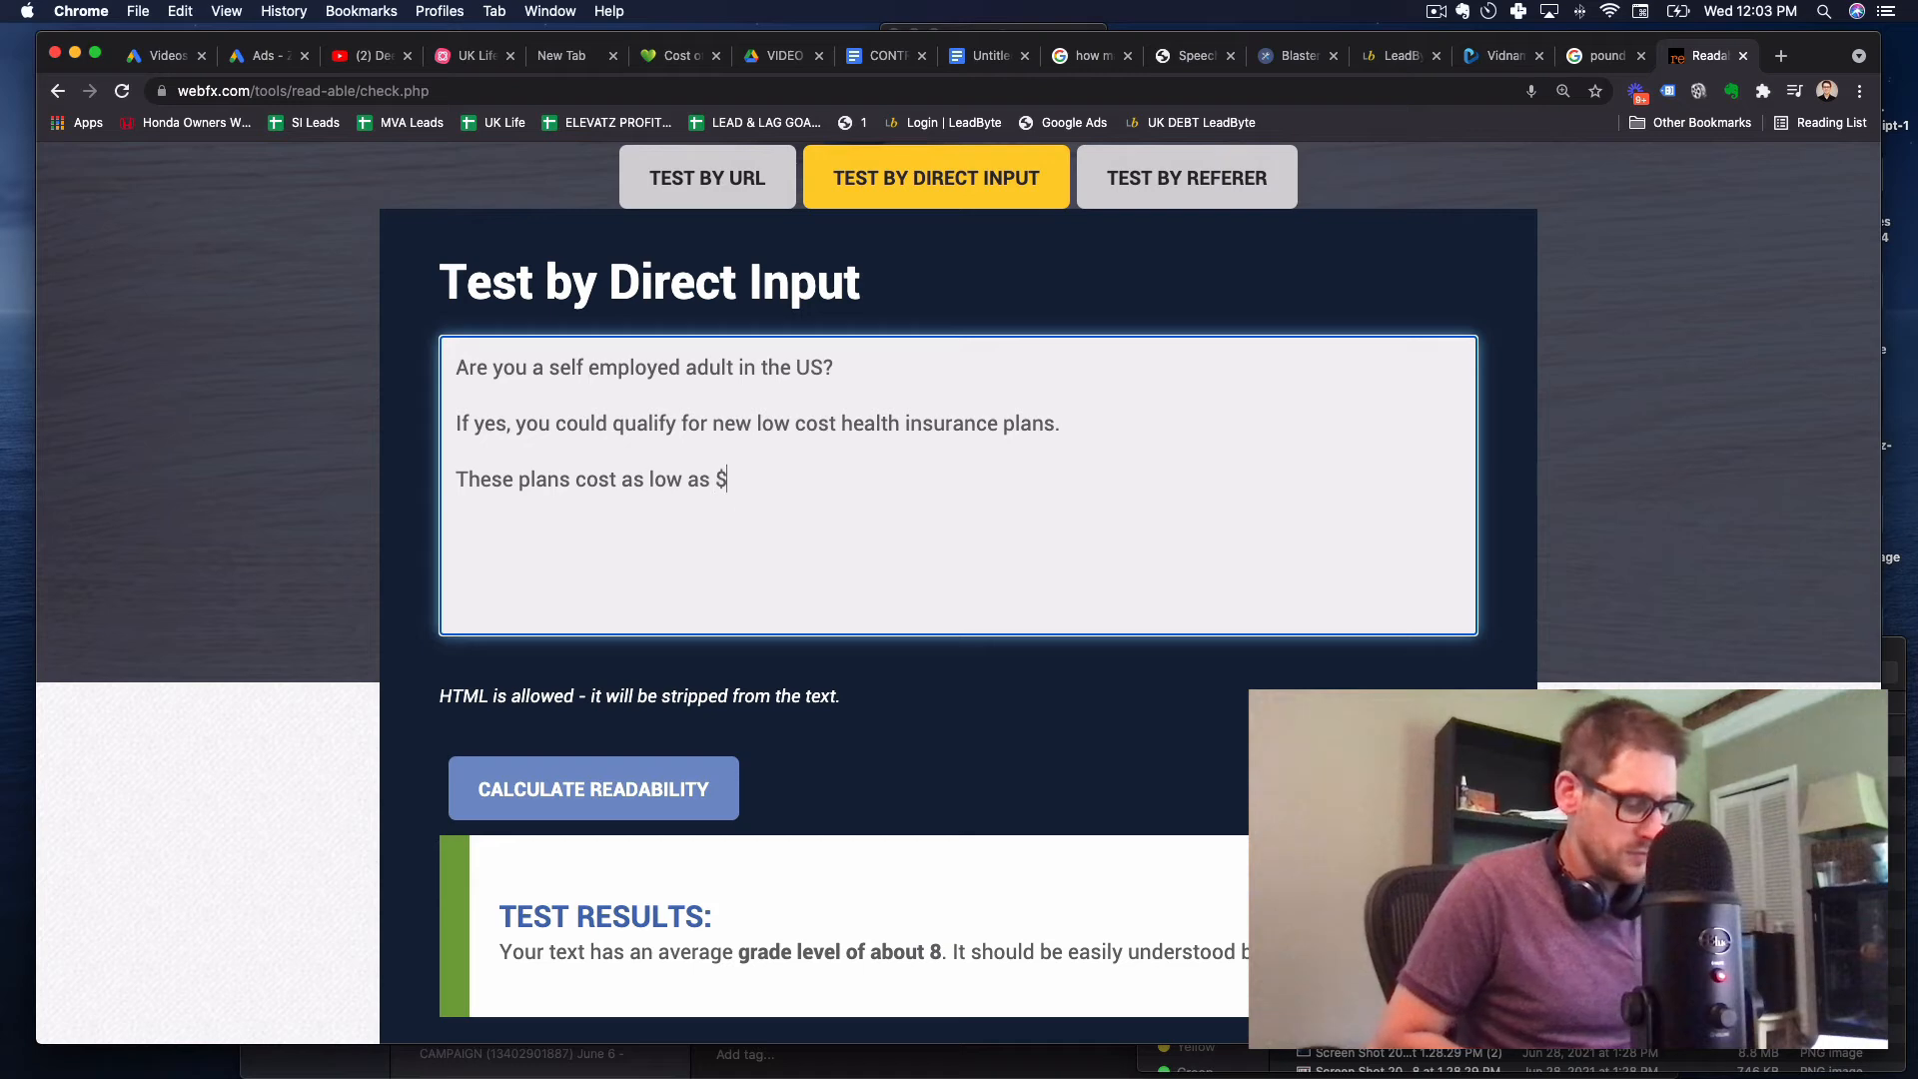
{"action": "type", "text": "15 per month and "}
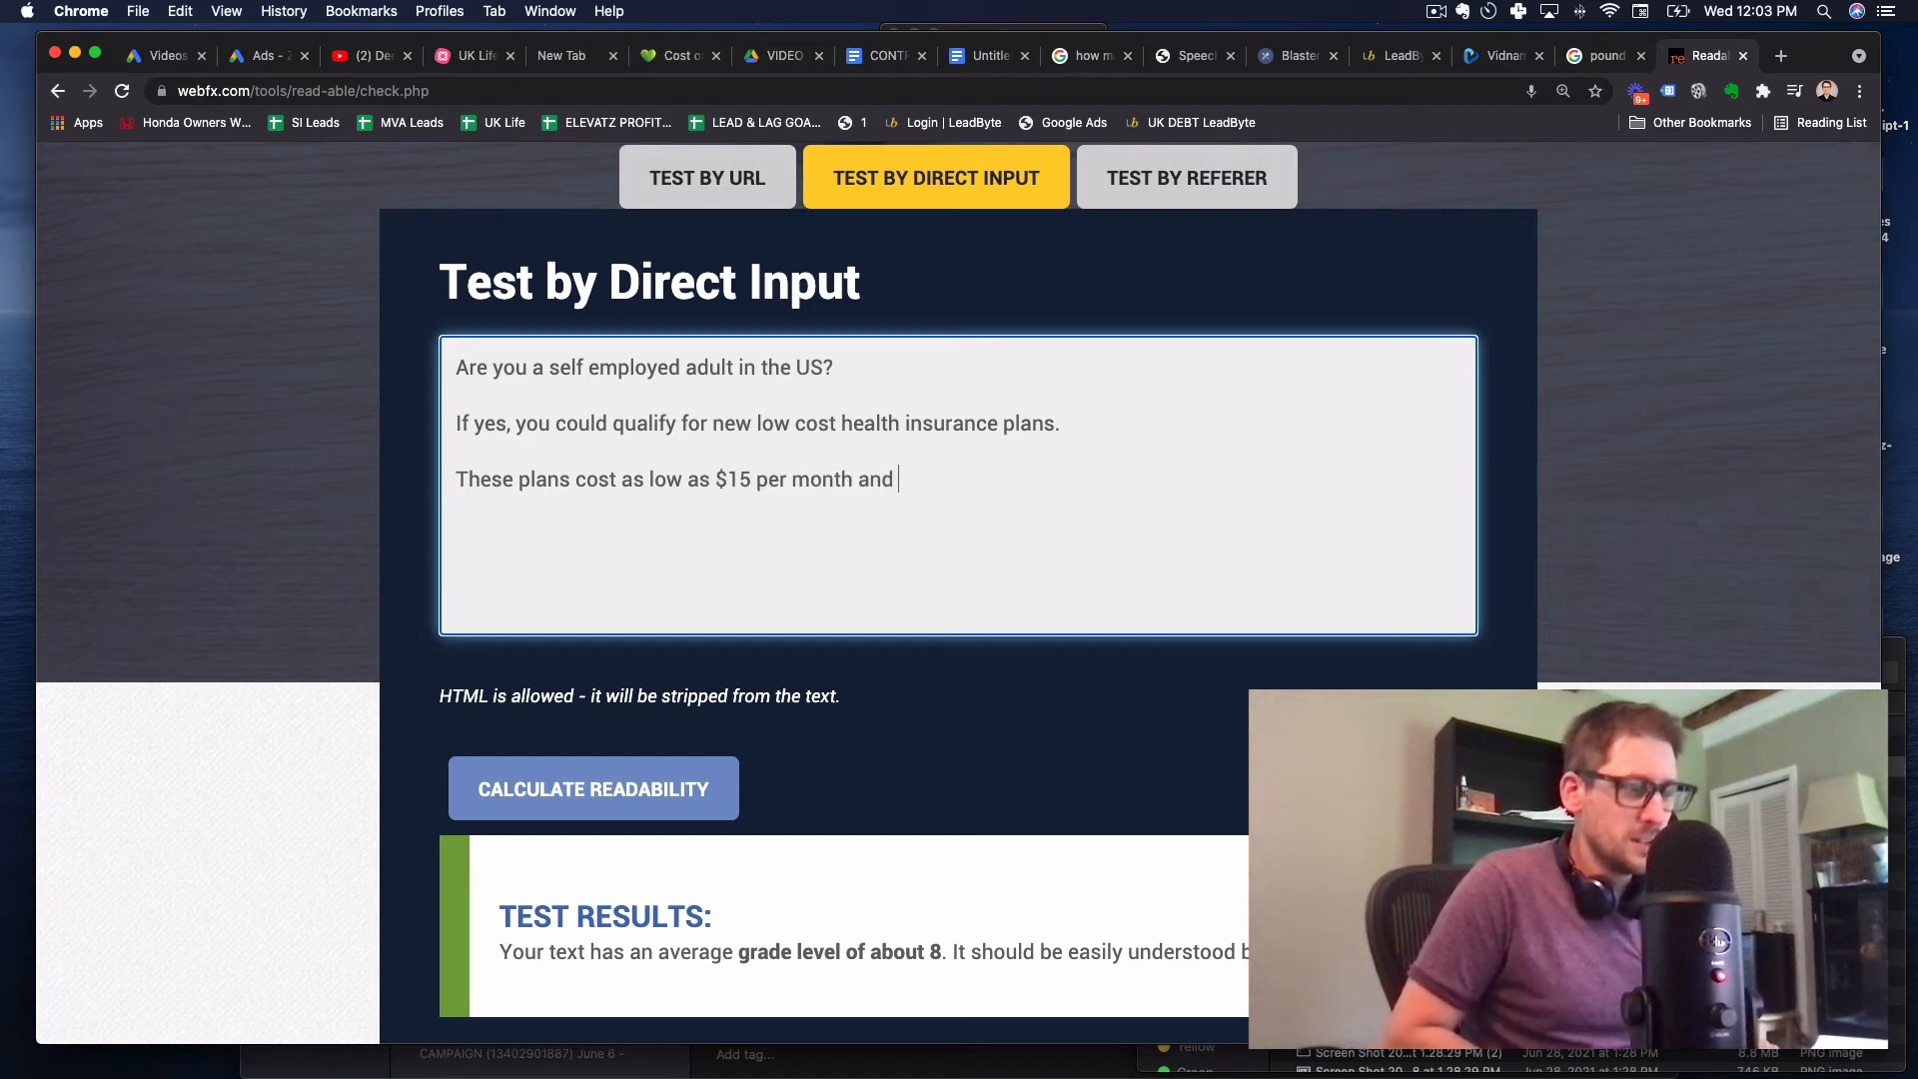
{"action": "type", "text": "offer coverage fo"}
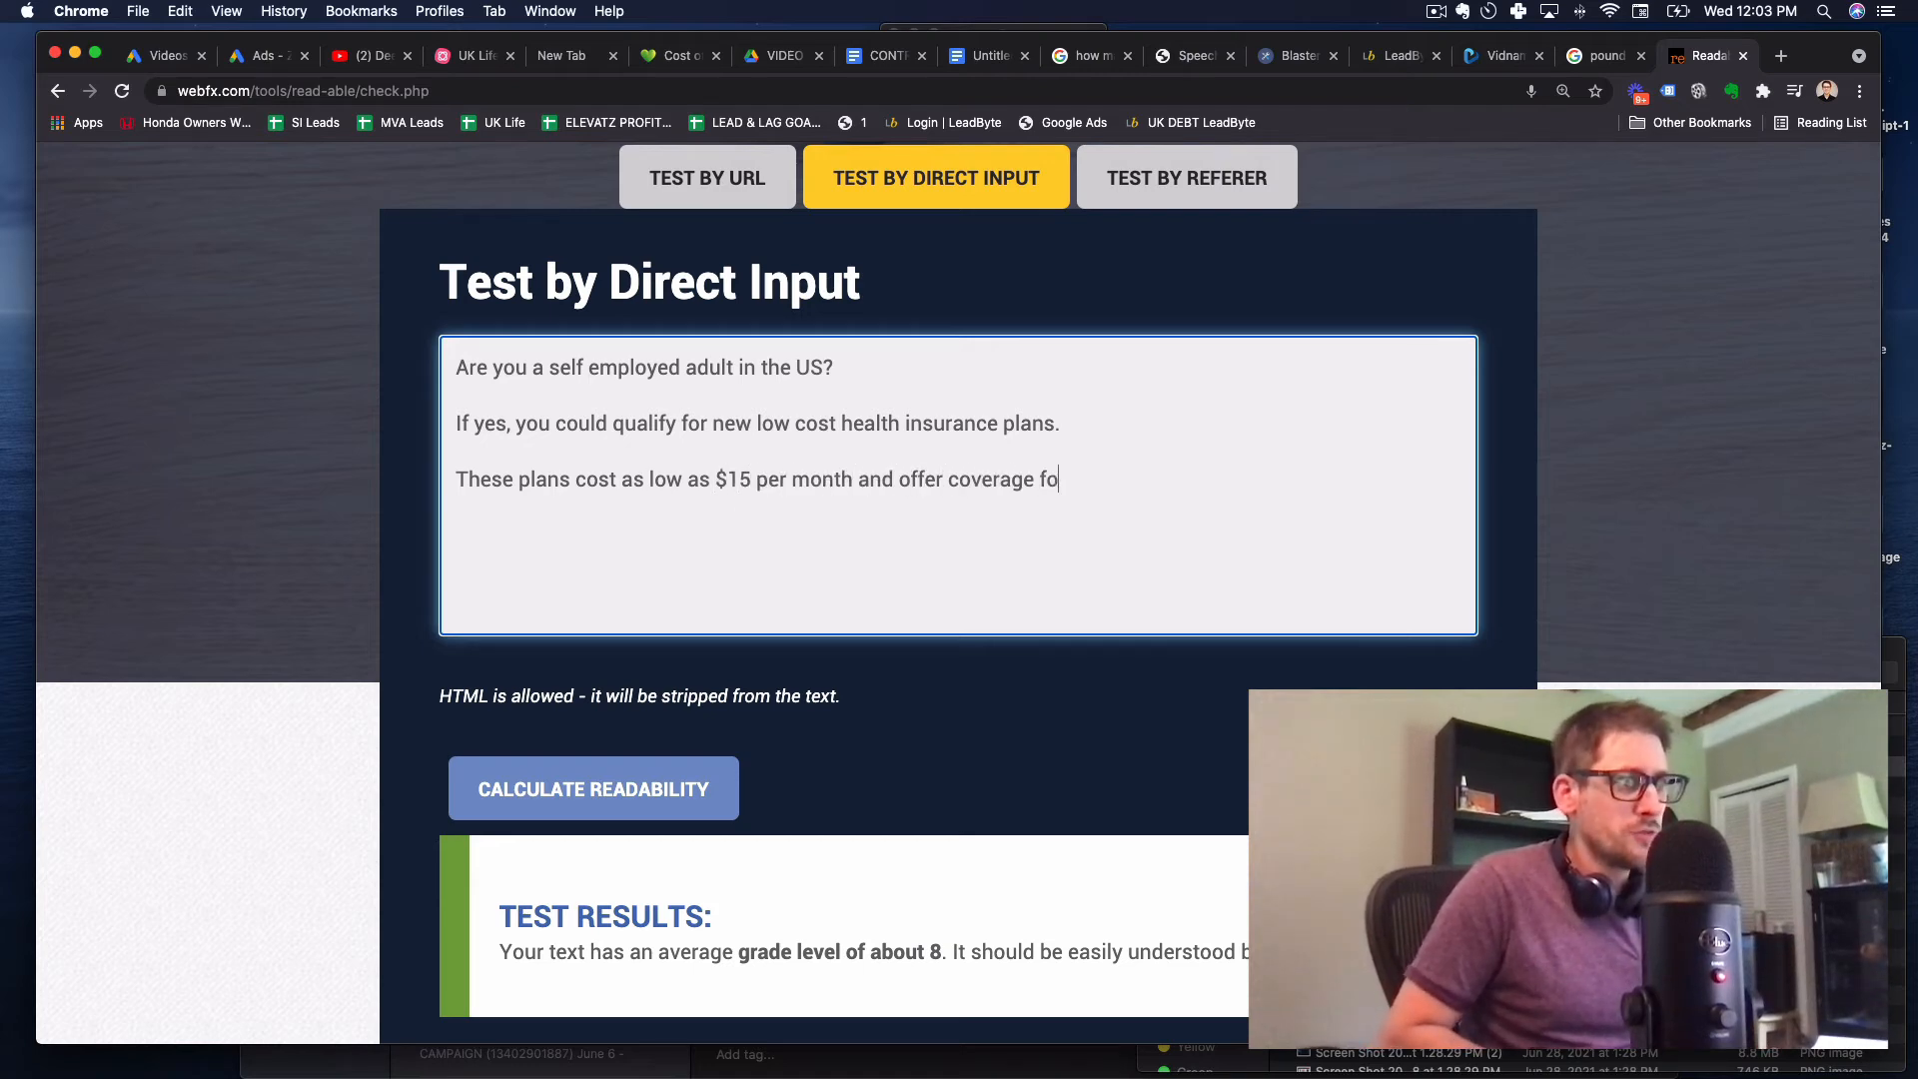
{"action": "type", "text": "r you and your family"}
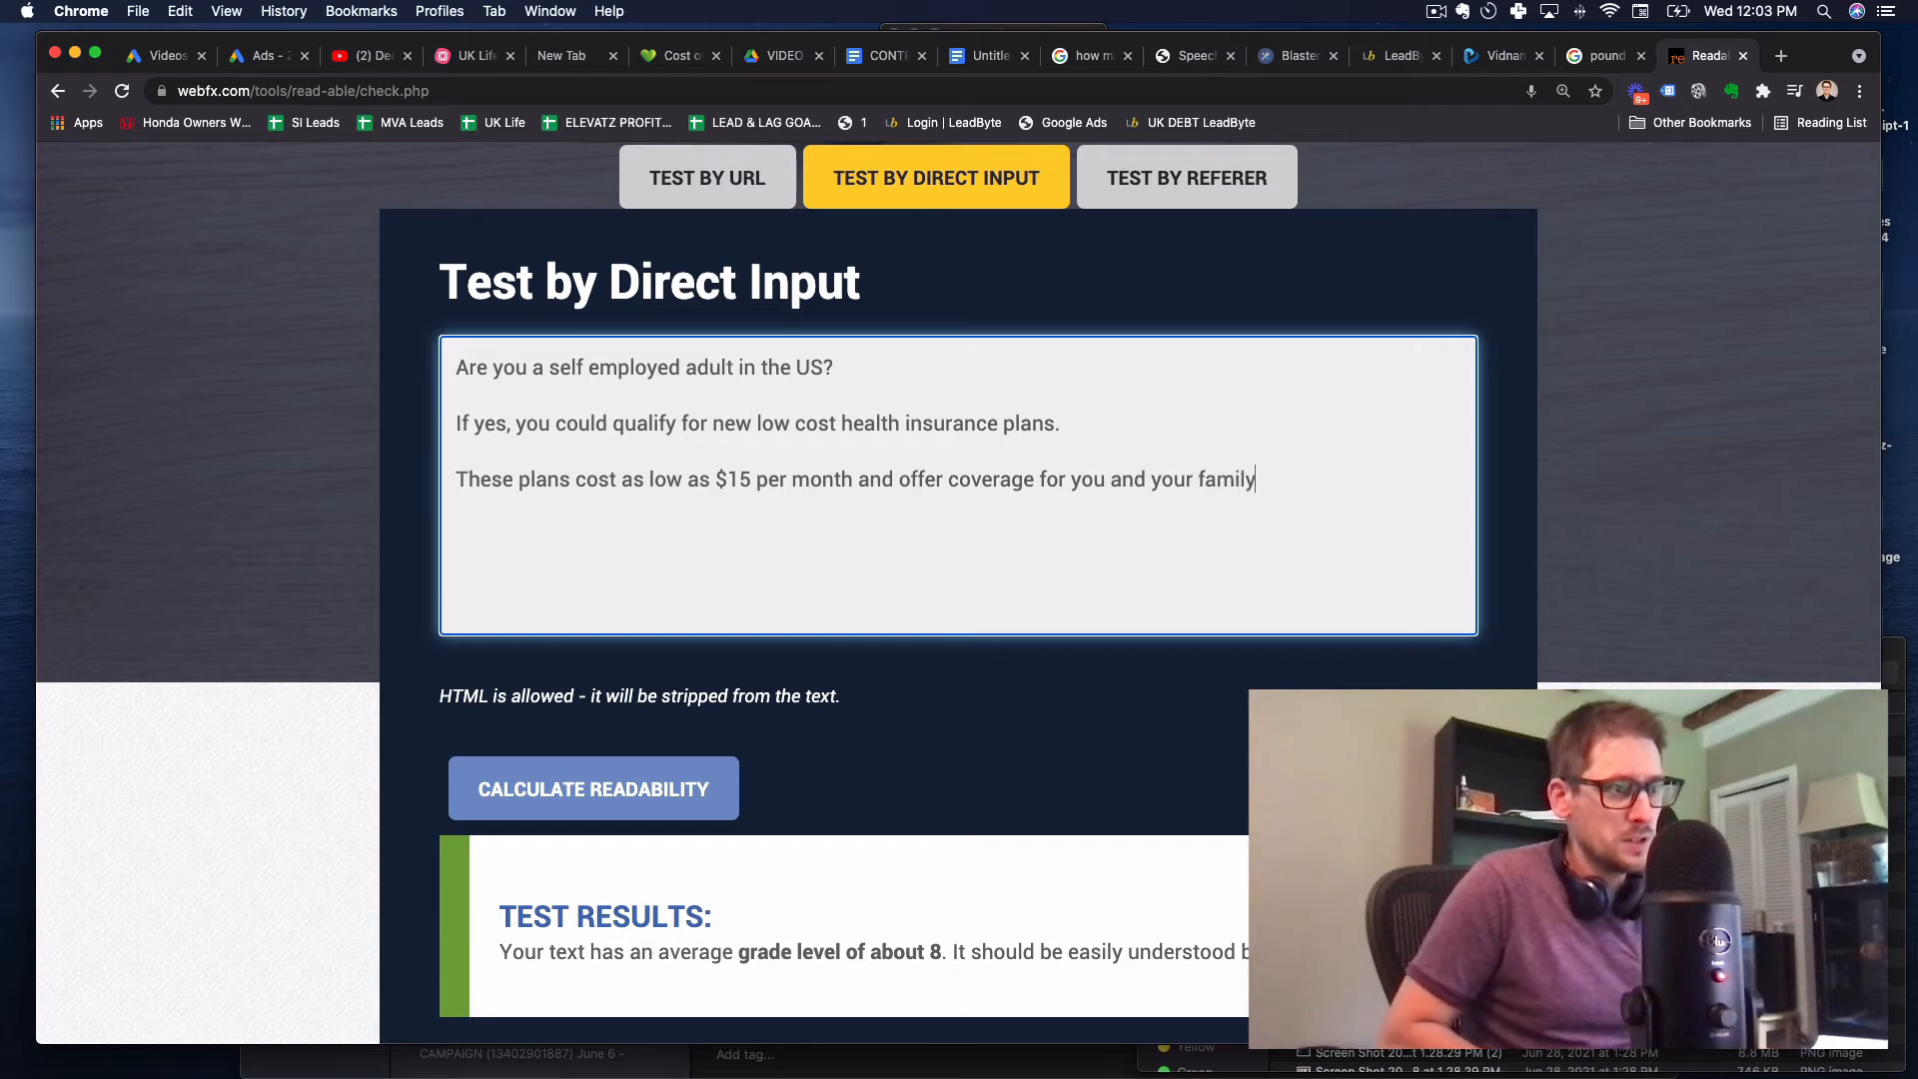
{"action": "type", "text": " should unexpected h"}
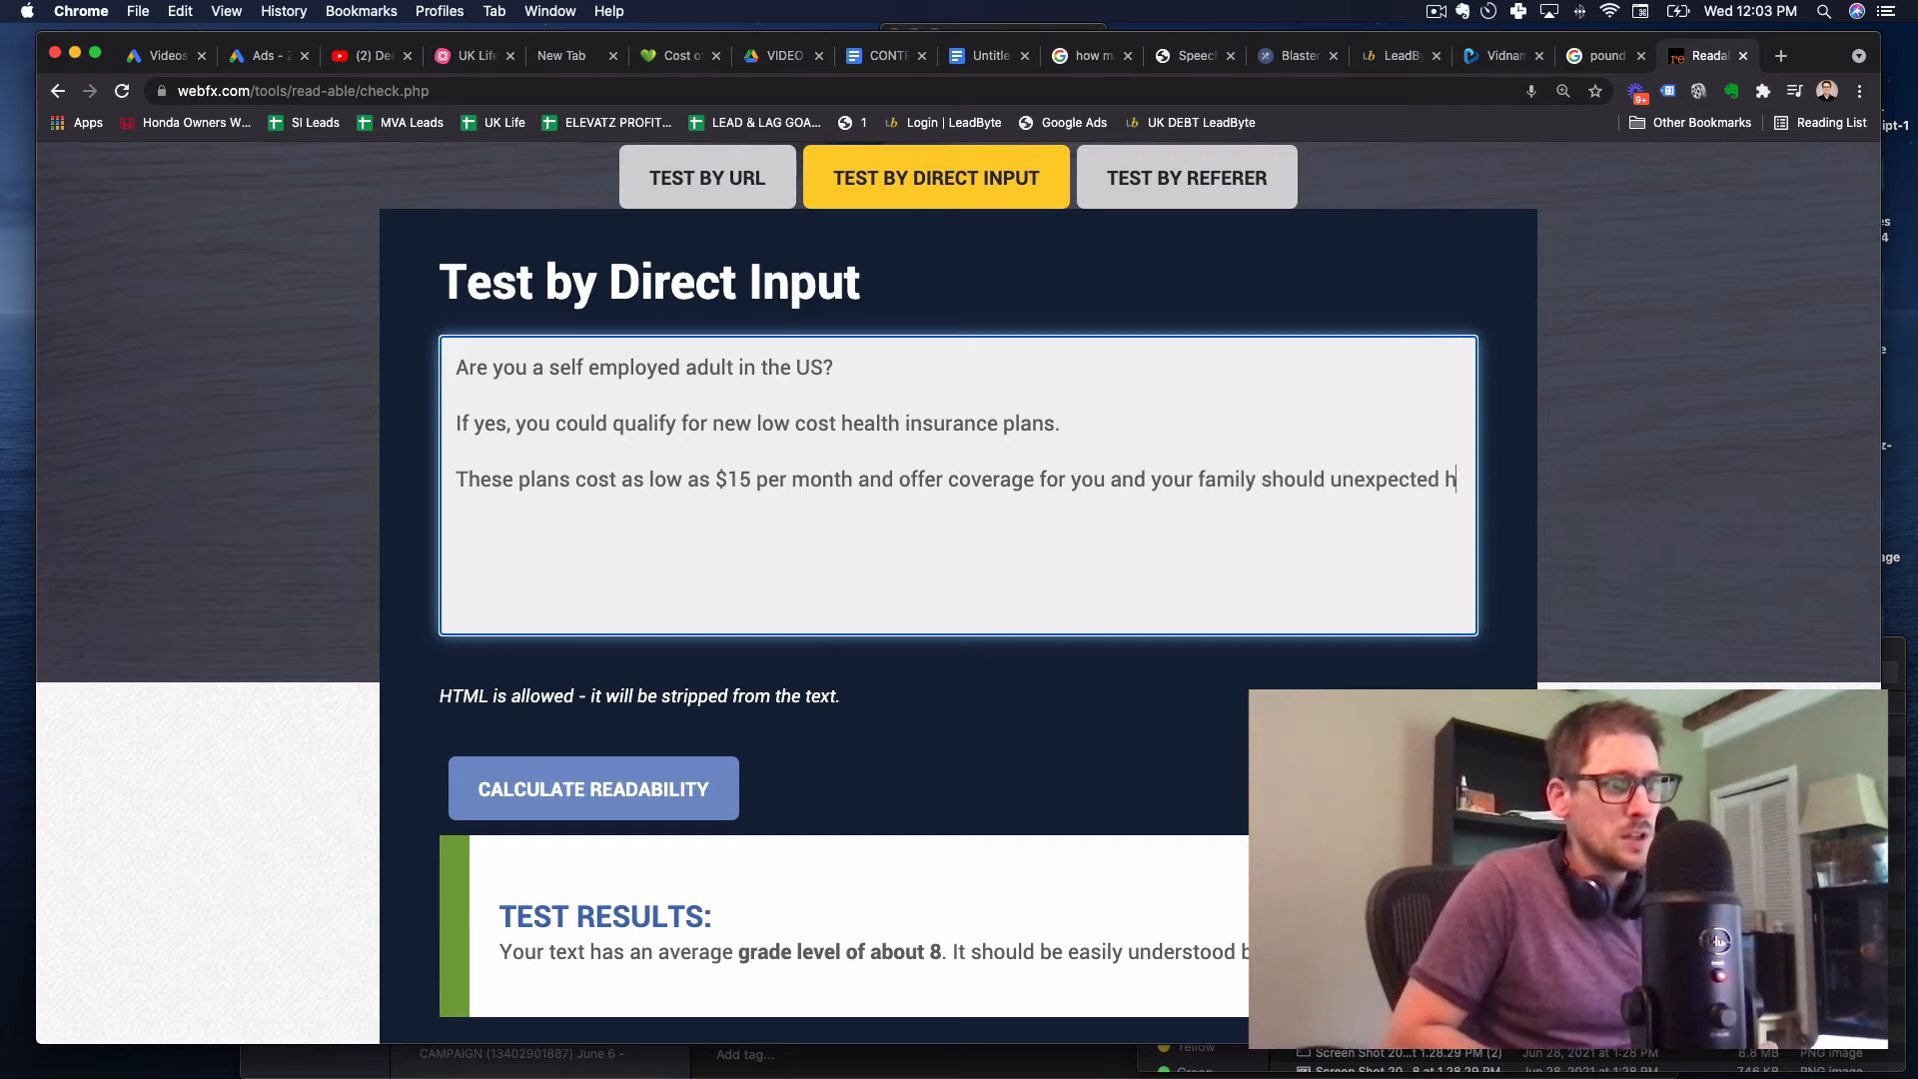
{"action": "type", "text": "ealth issue arise."}
Add a separate call-to-action paragraph reading "Click the blue button below this video now to see if you qualify.".
{"action": "key", "text": "Return"}
{"action": "key", "text": "Return"}
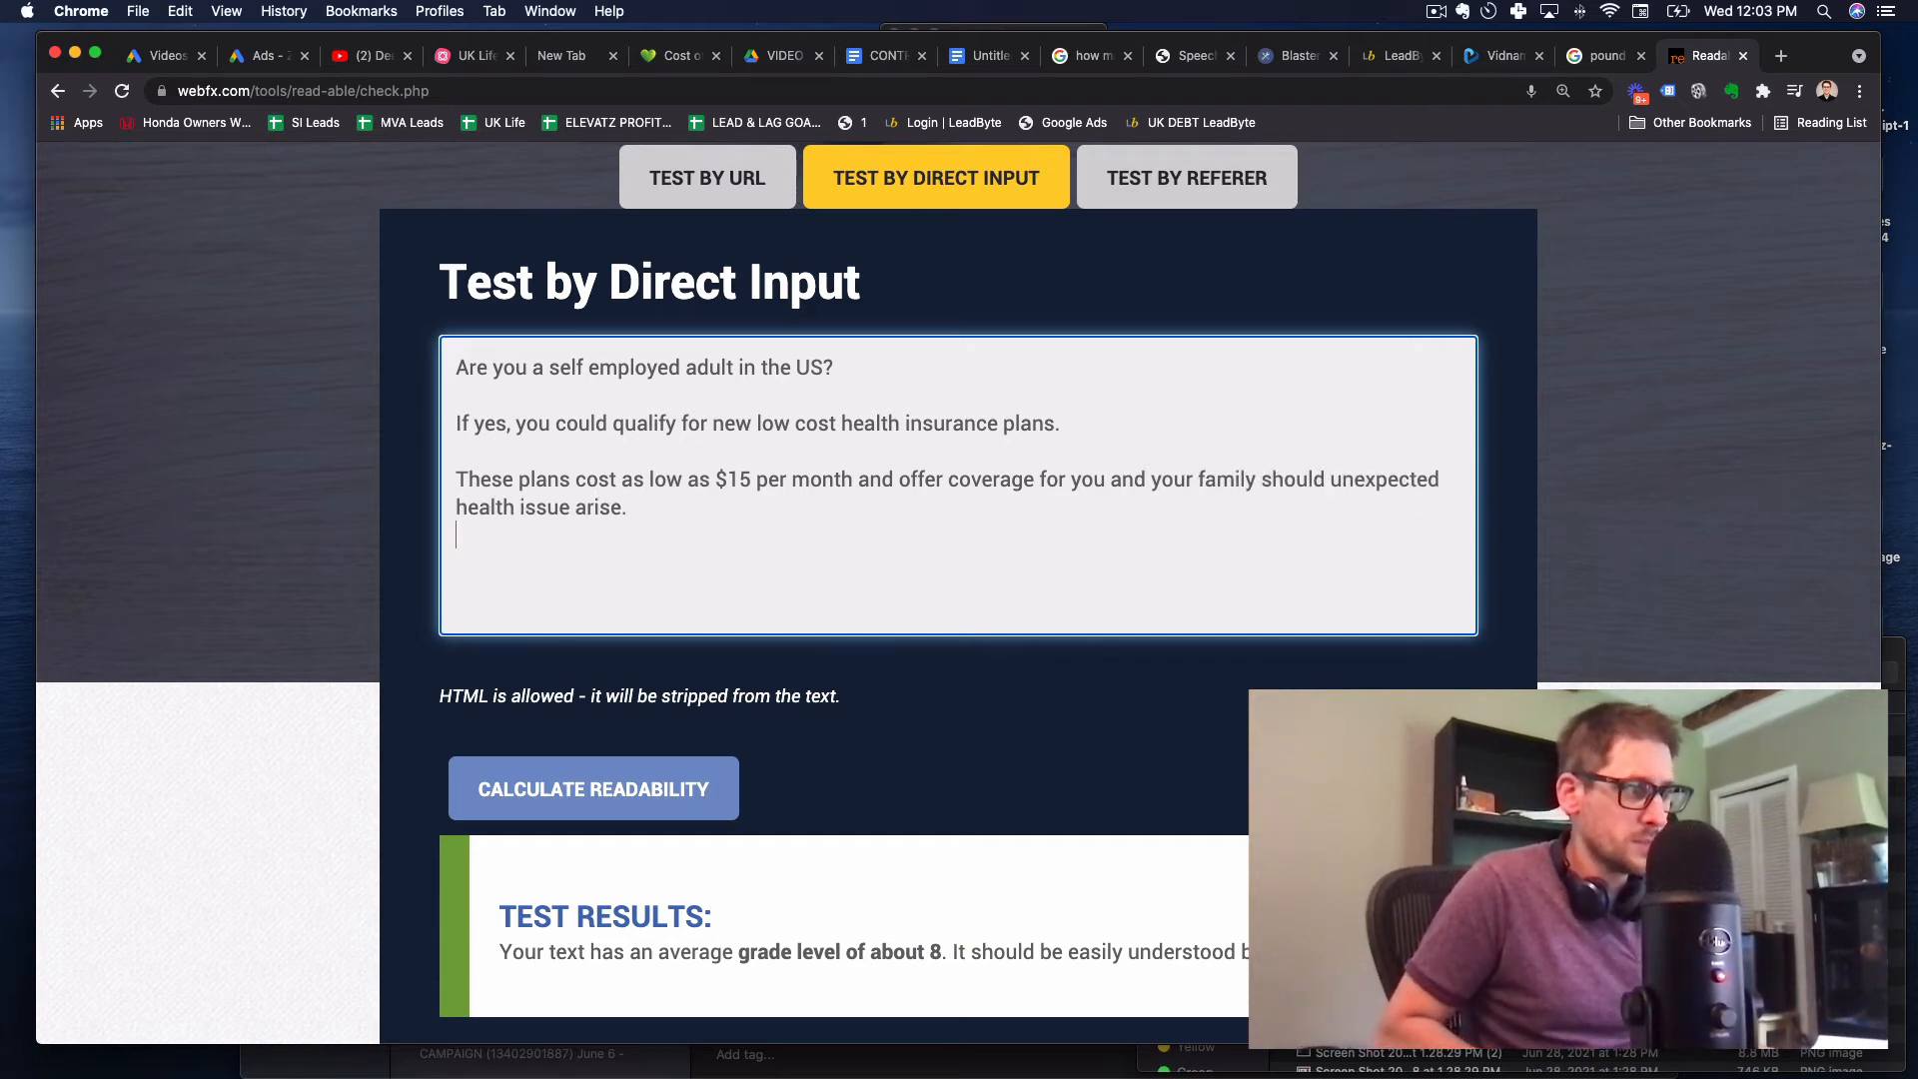
{"action": "type", "text": "Click the blue butt"}
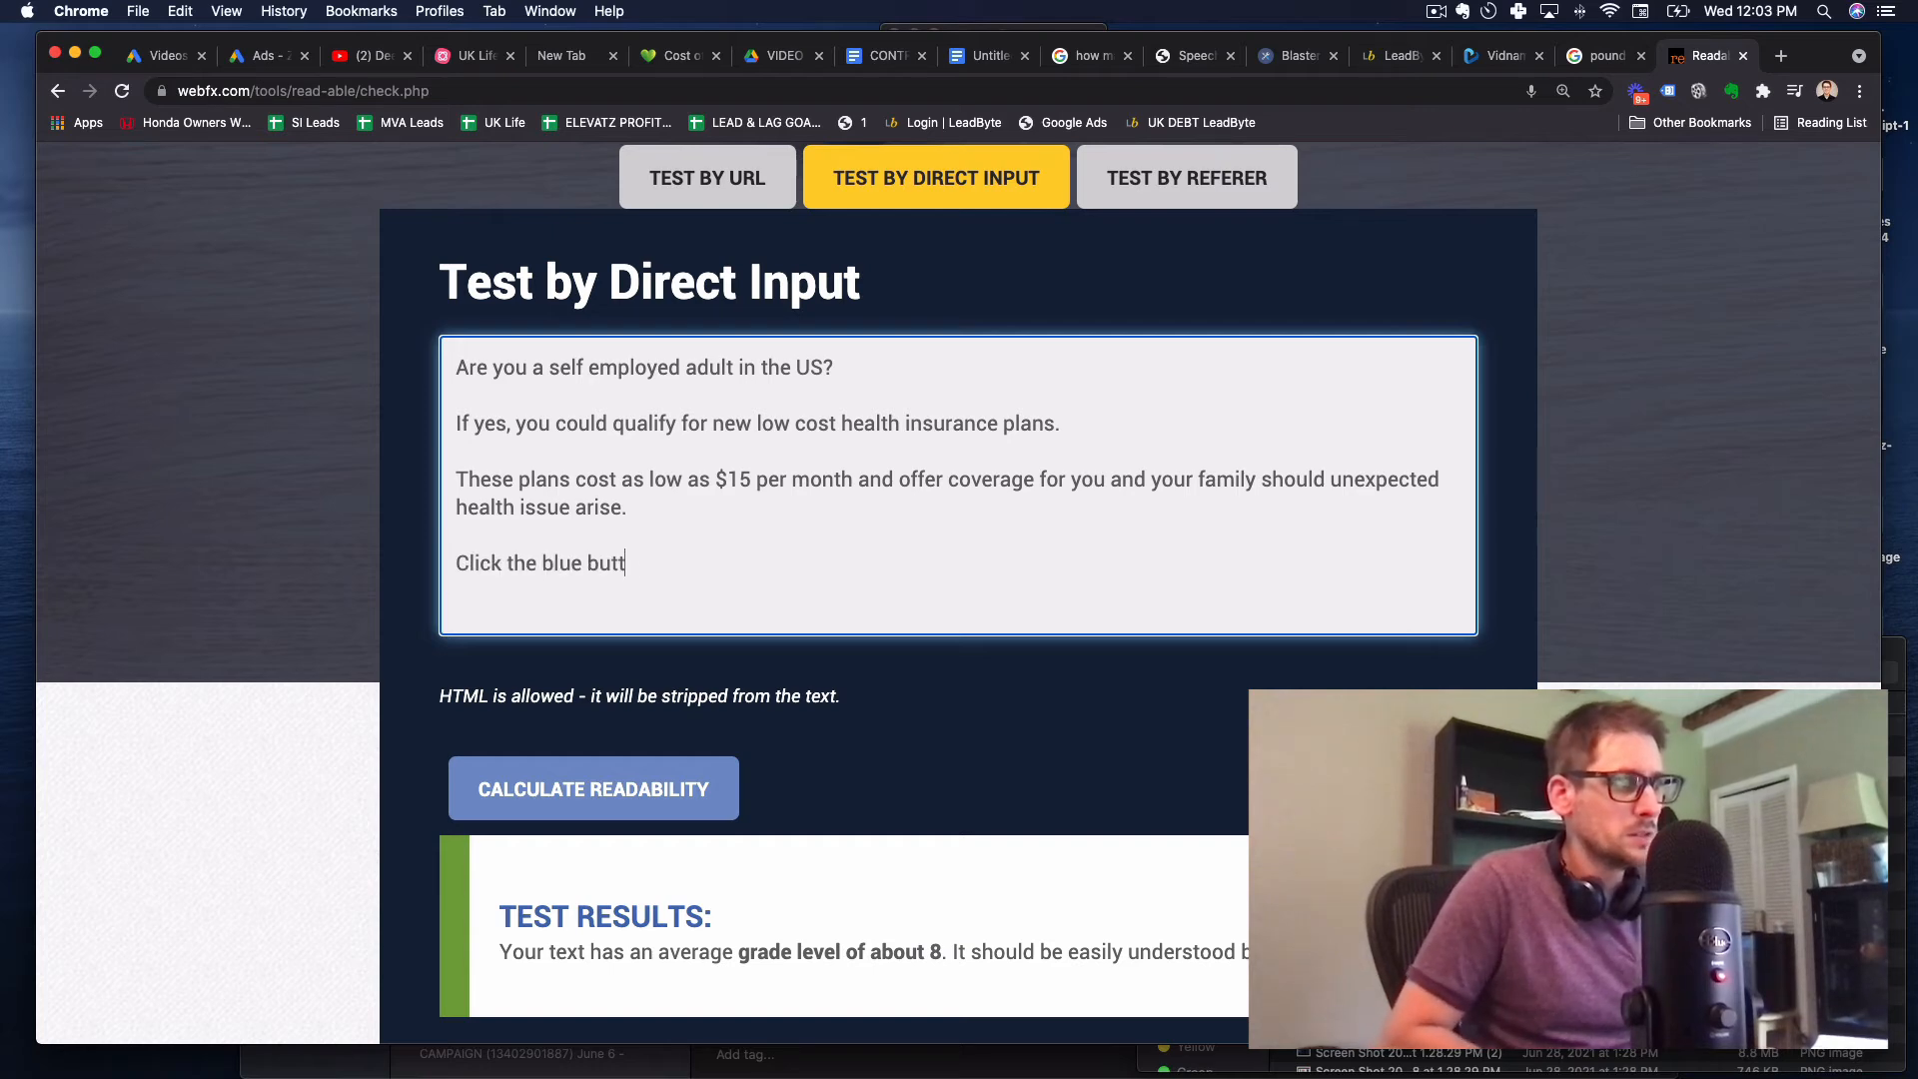
{"action": "type", "text": "on below this video "}
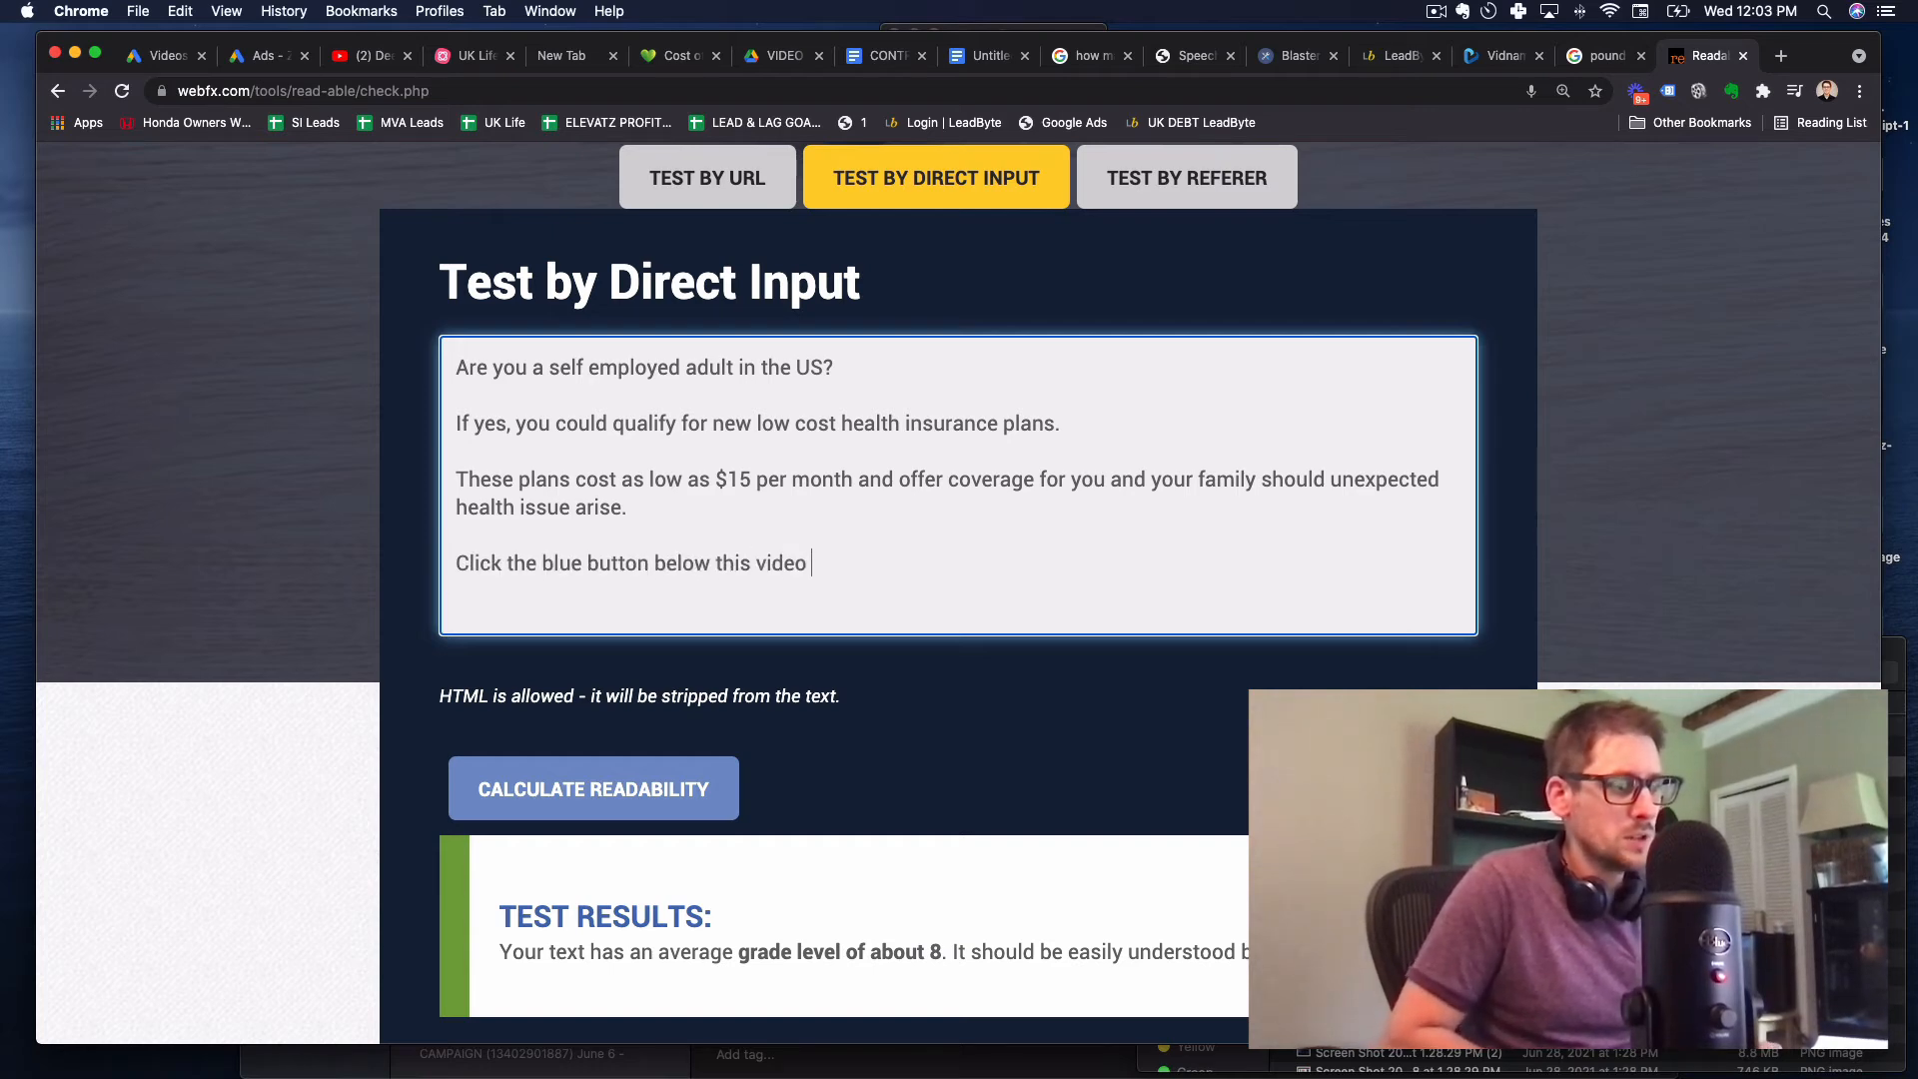
{"action": "type", "text": "now to see if you qualify."}
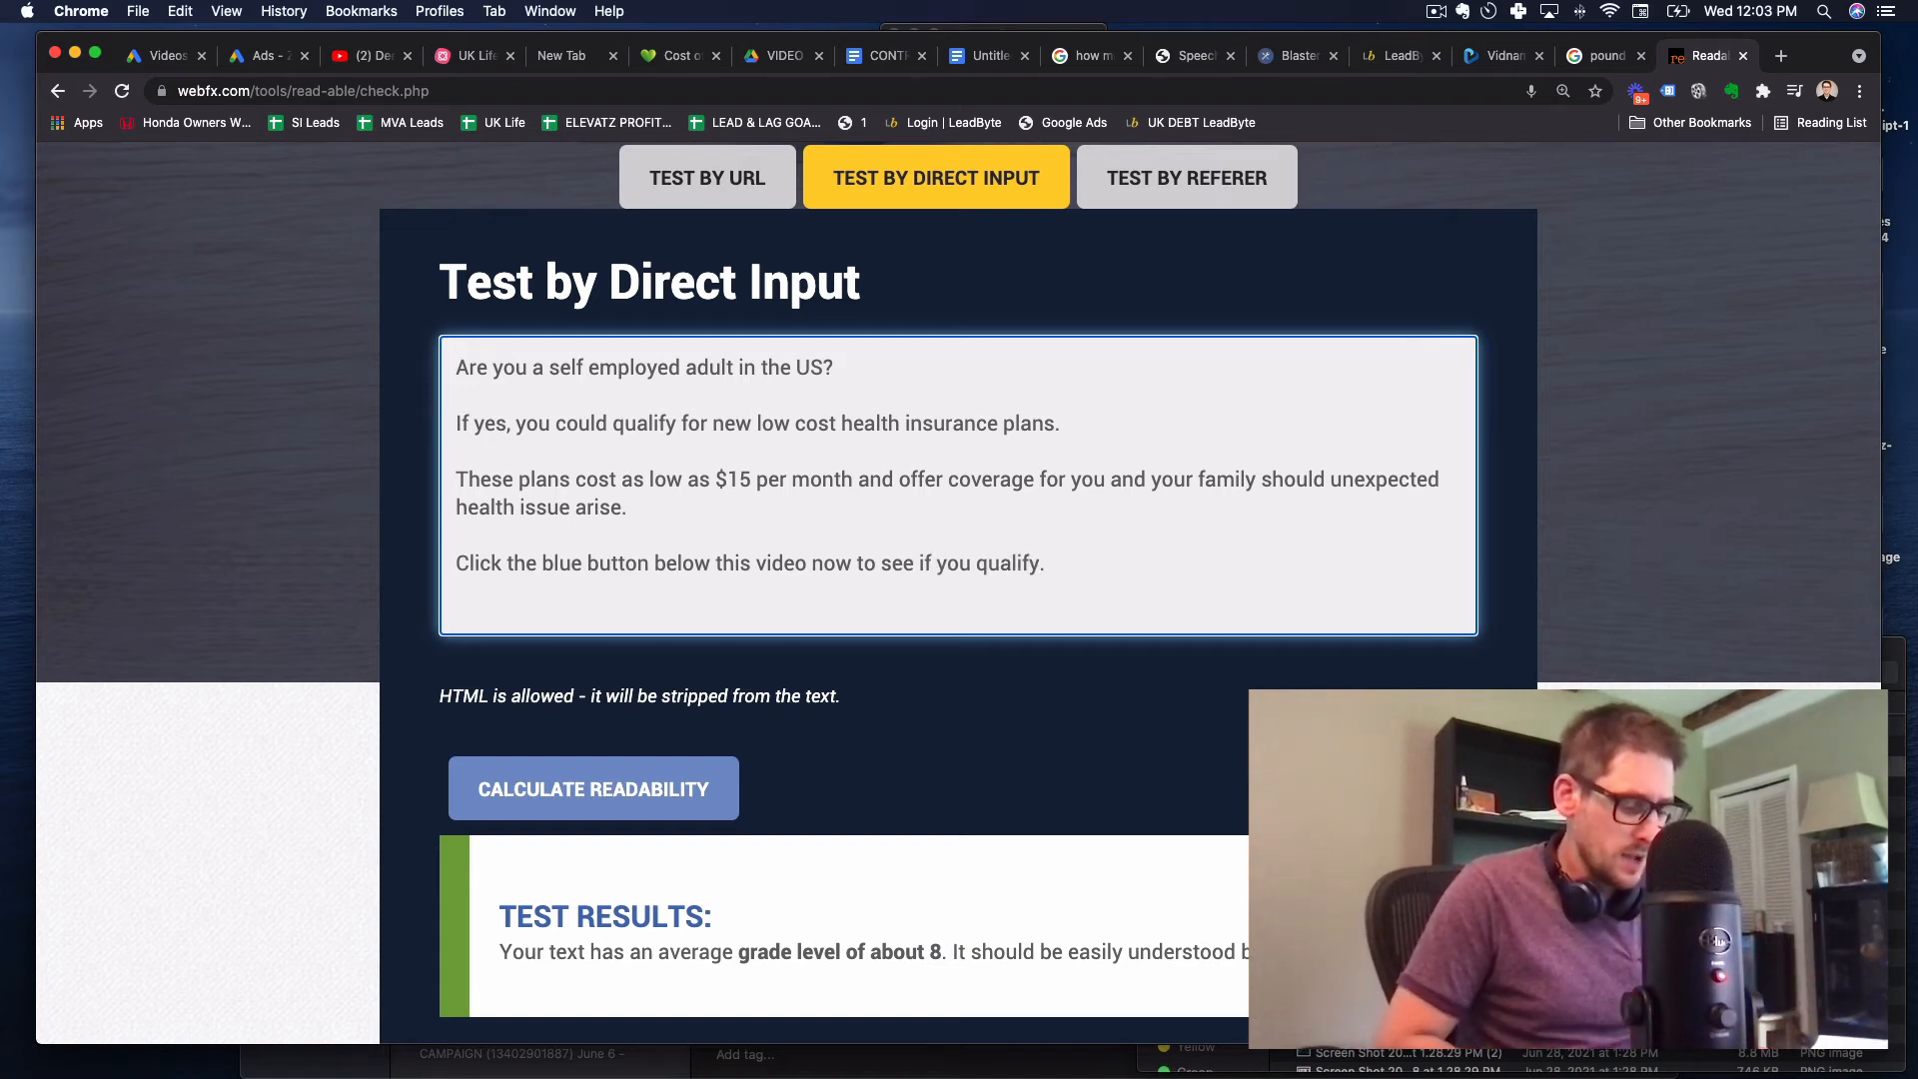
Add the paragraph "We often ignore getting health insurance when our family healthy, only to be faced with big bills when something happens.".
{"action": "type", "text": "We "}
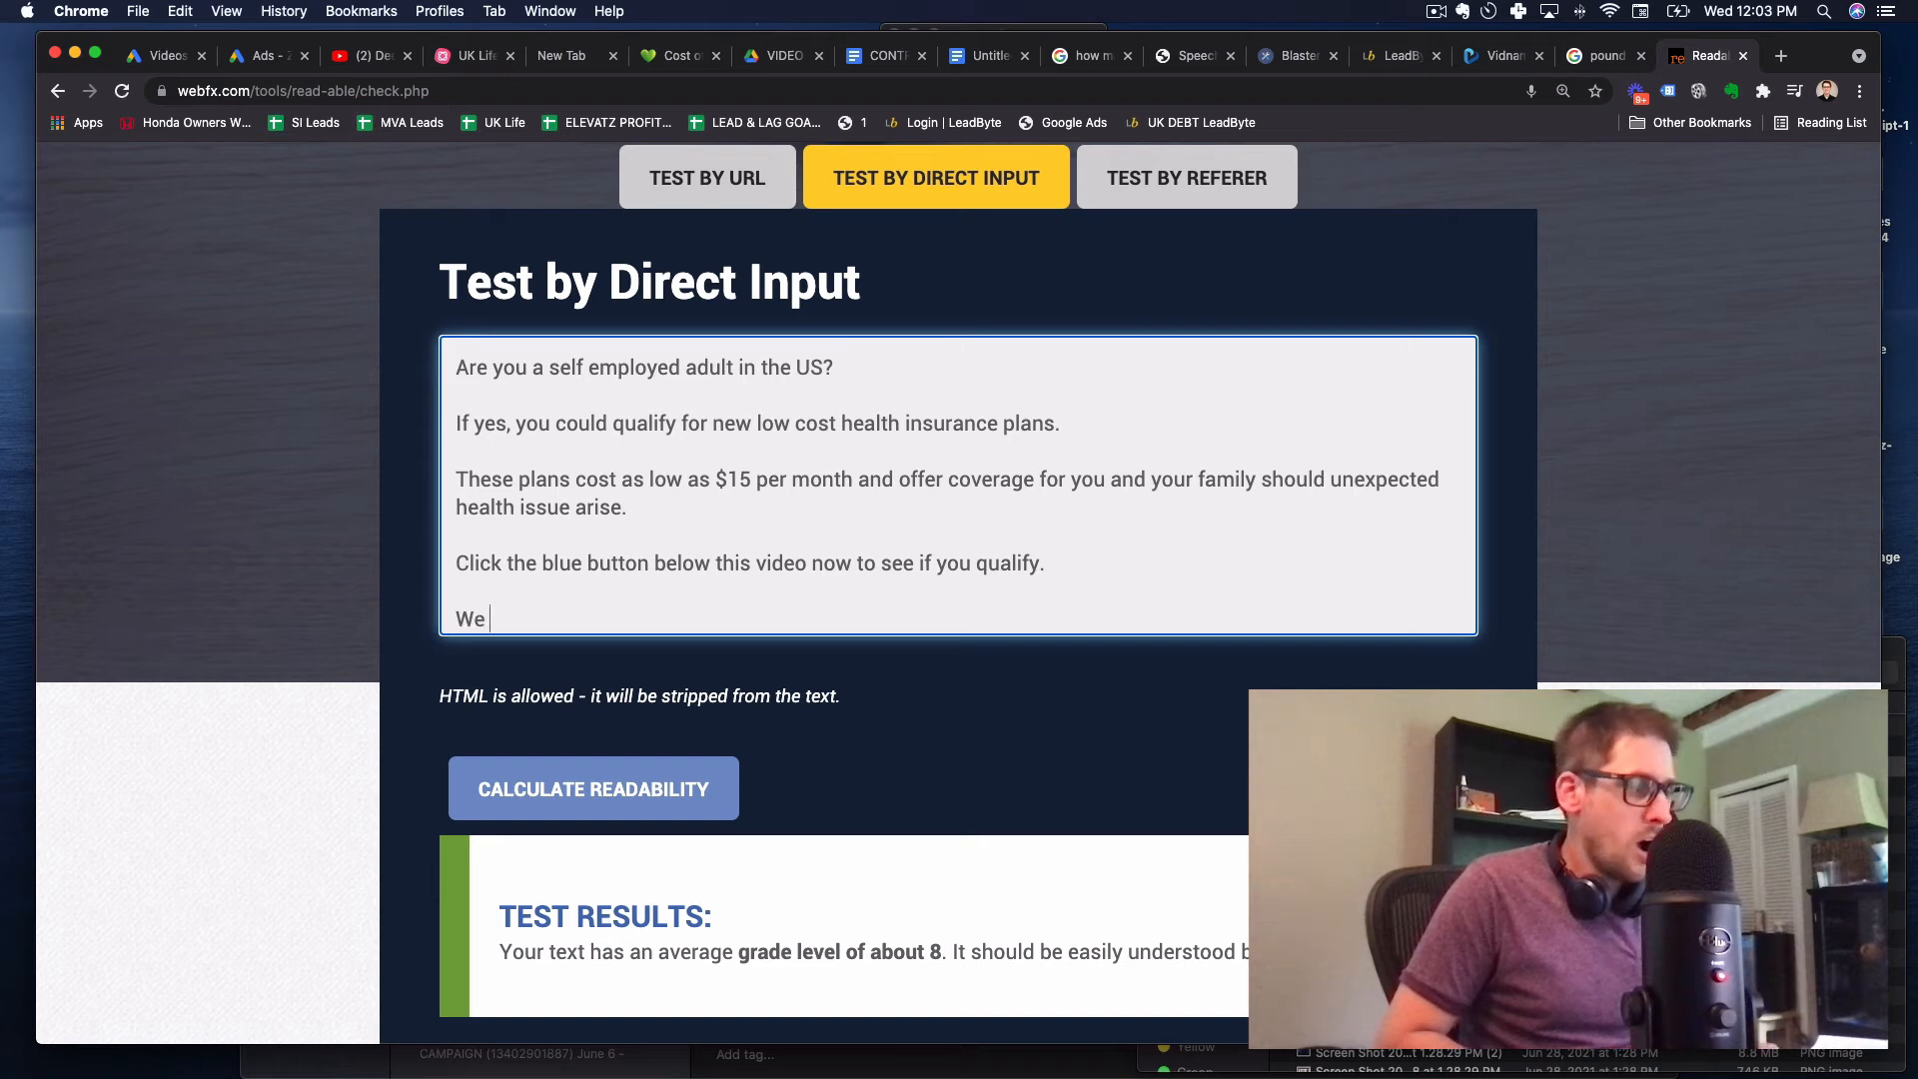
{"action": "type", "text": "often ignore "}
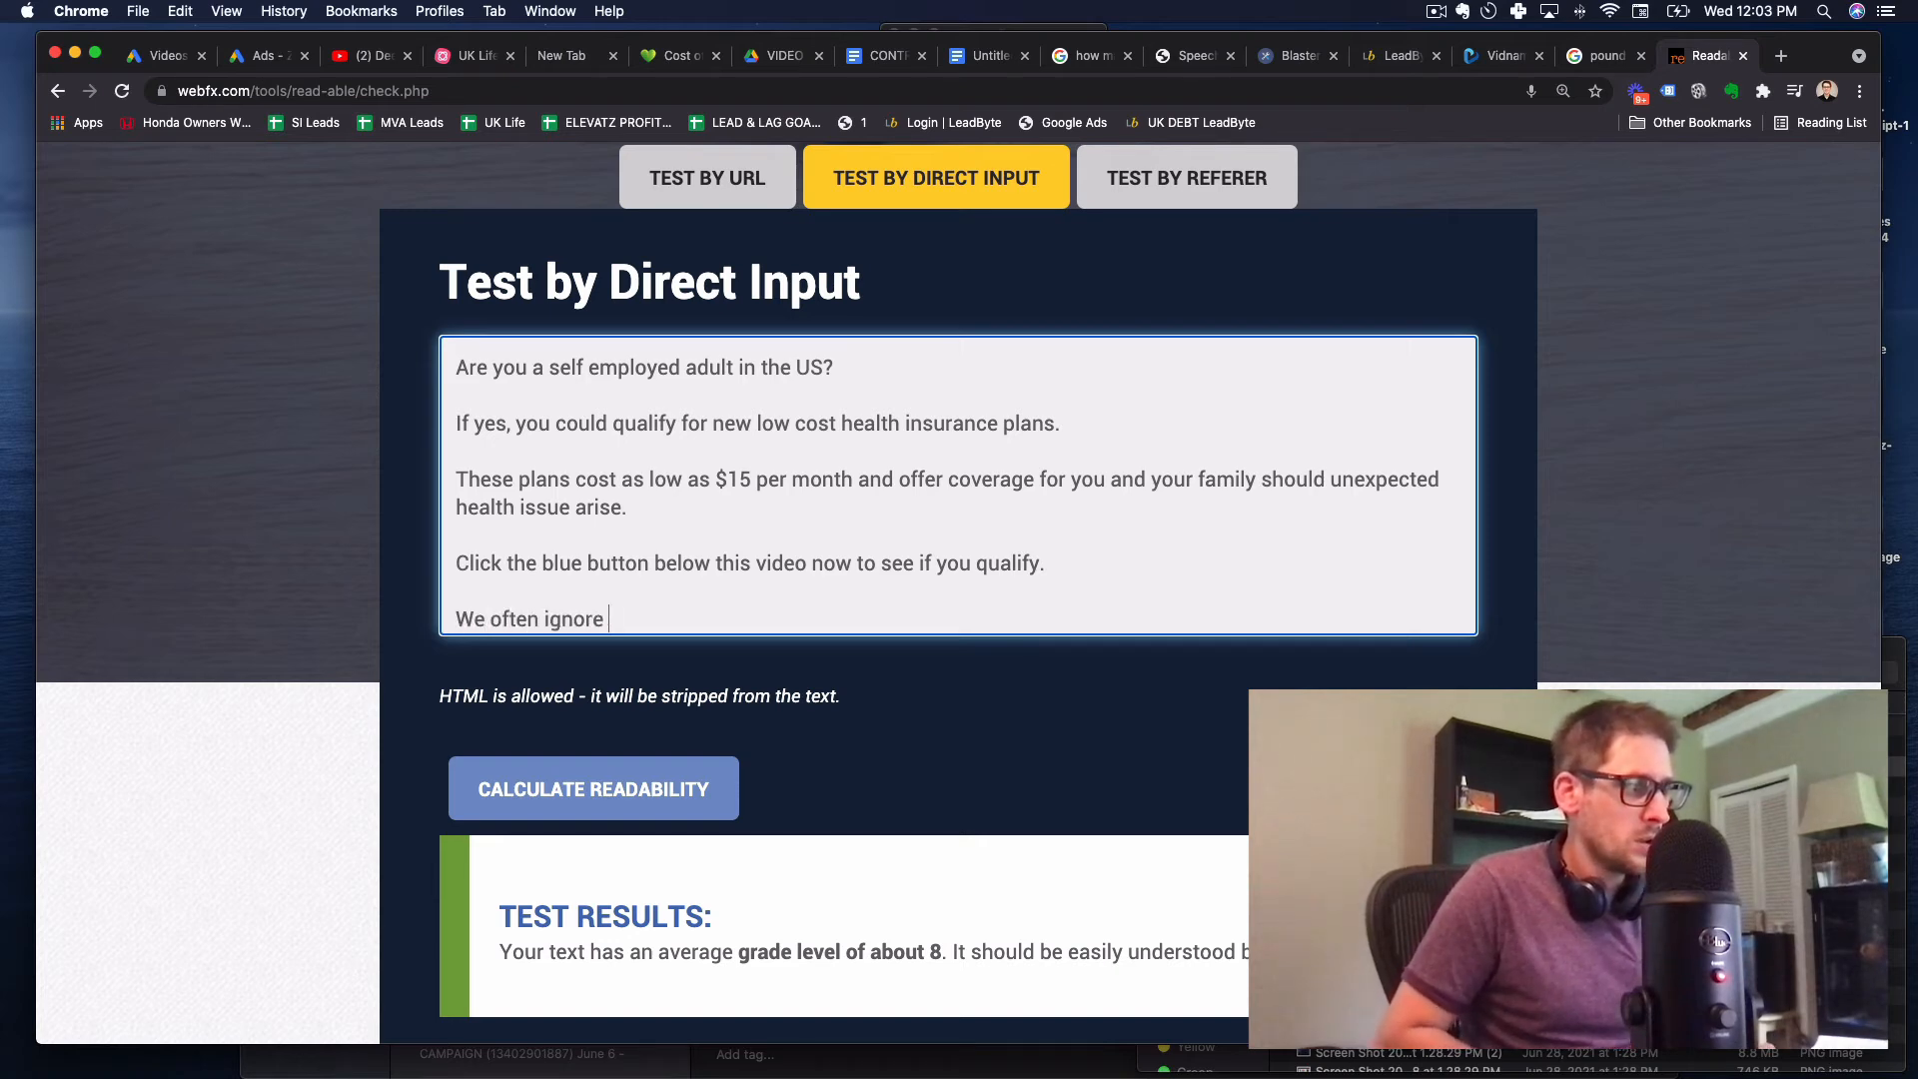
{"action": "type", "text": "getting health i"}
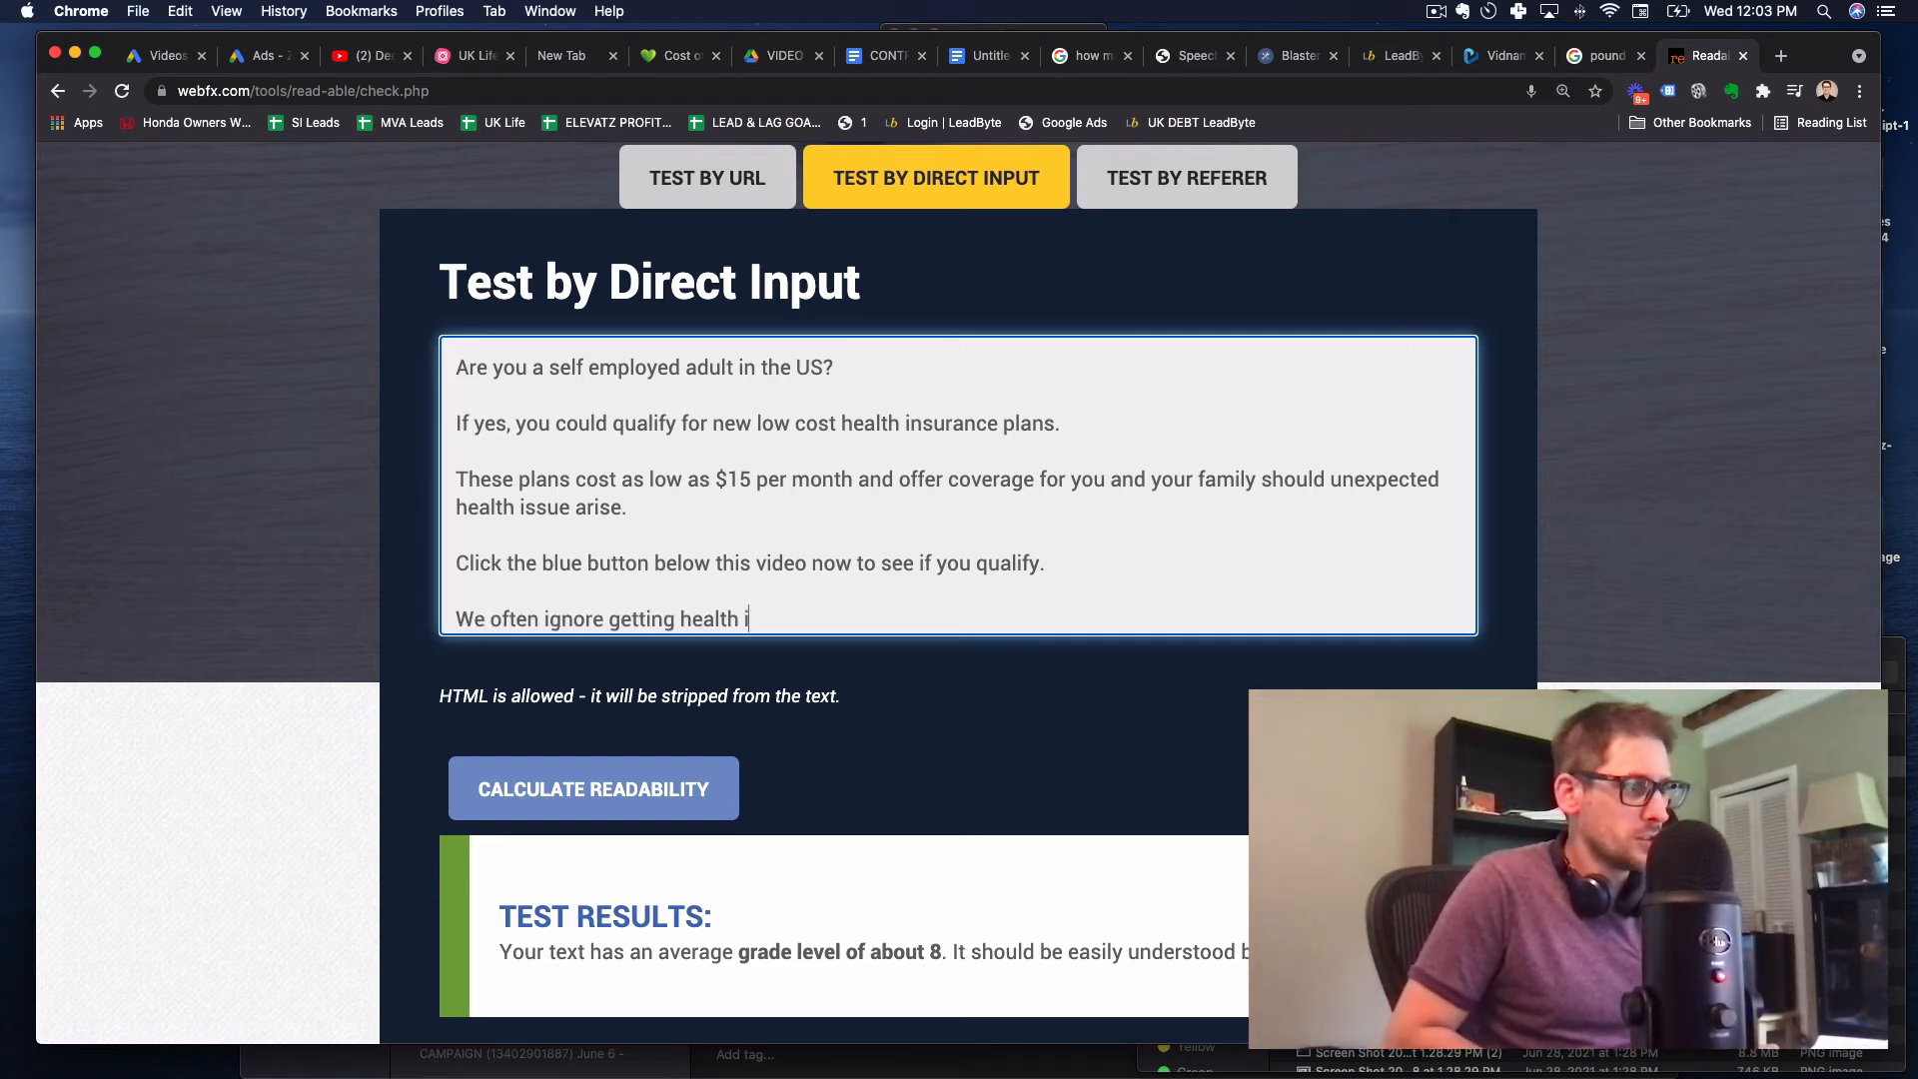
{"action": "type", "text": "nsurance when we"}
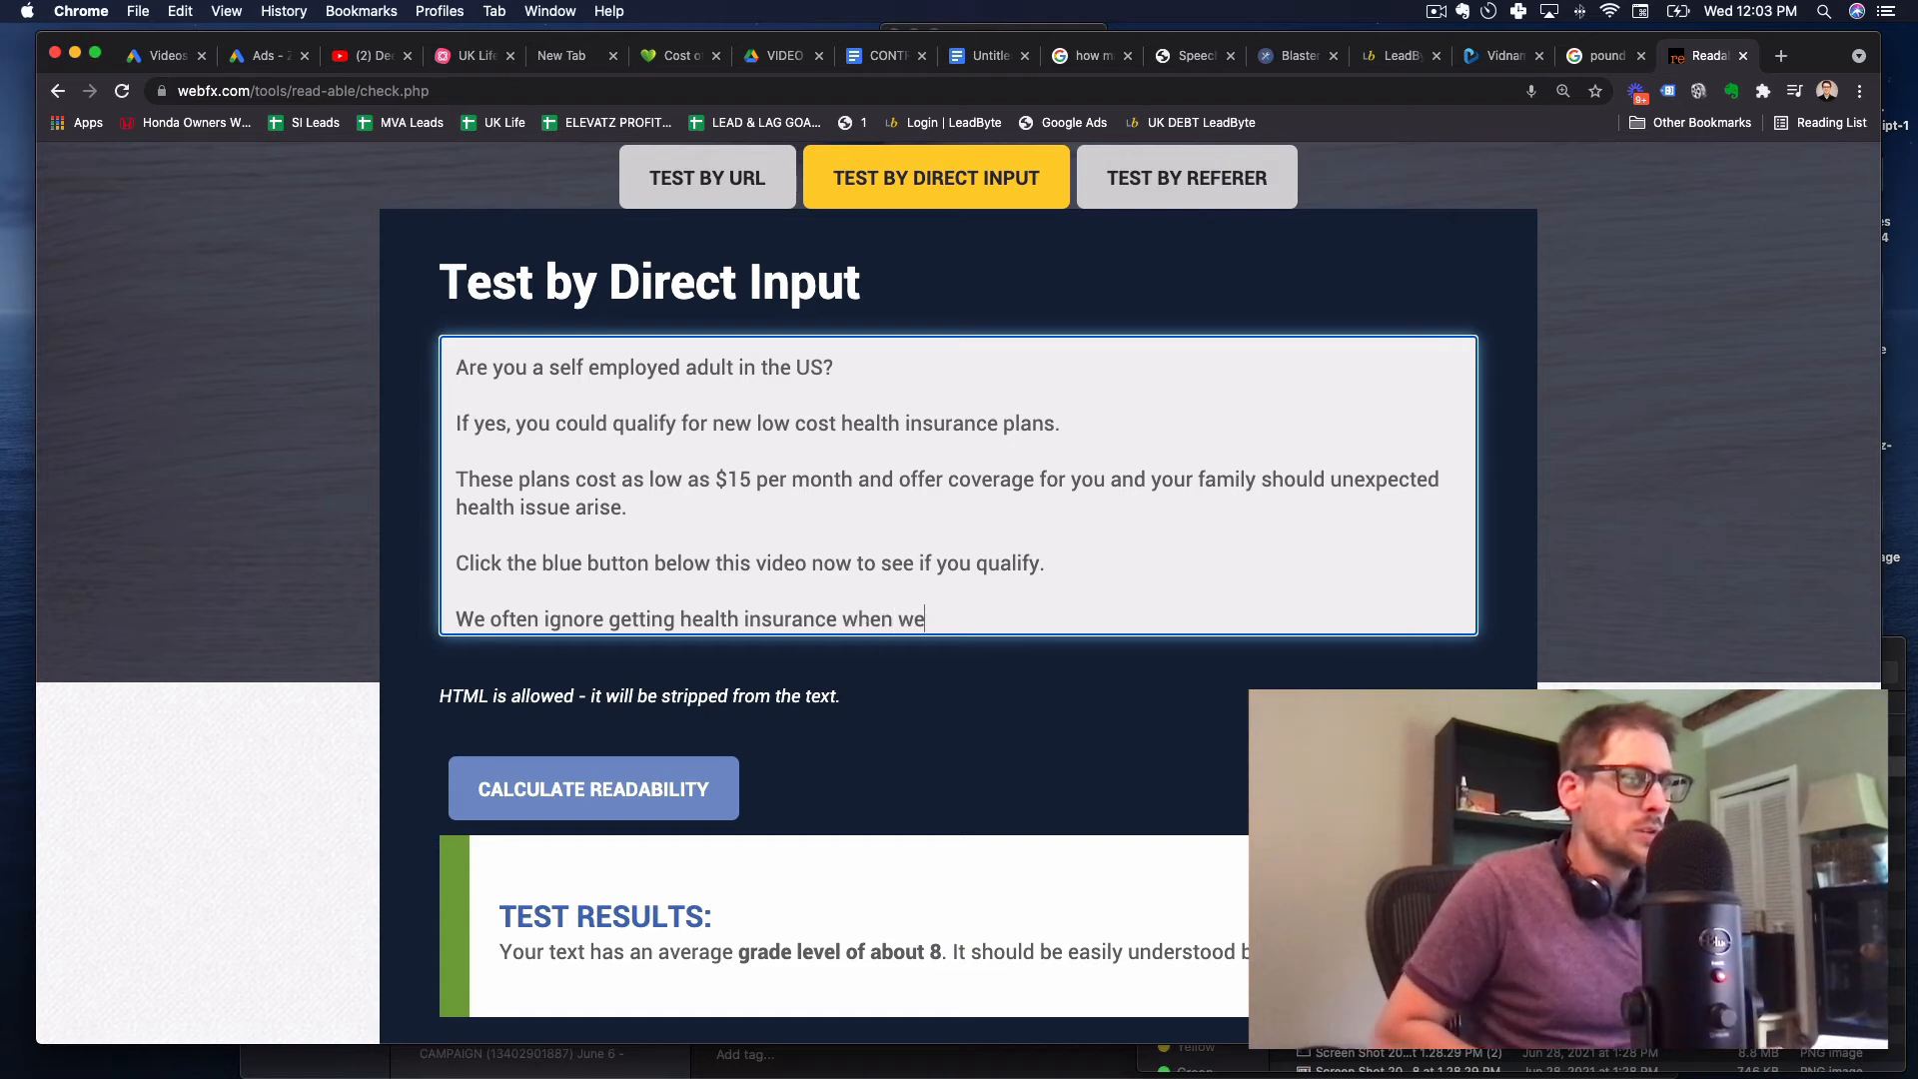
{"action": "key", "text": "BackSpace"}
{"action": "key", "text": "BackSpace"}
{"action": "type", "text": "our family h"}
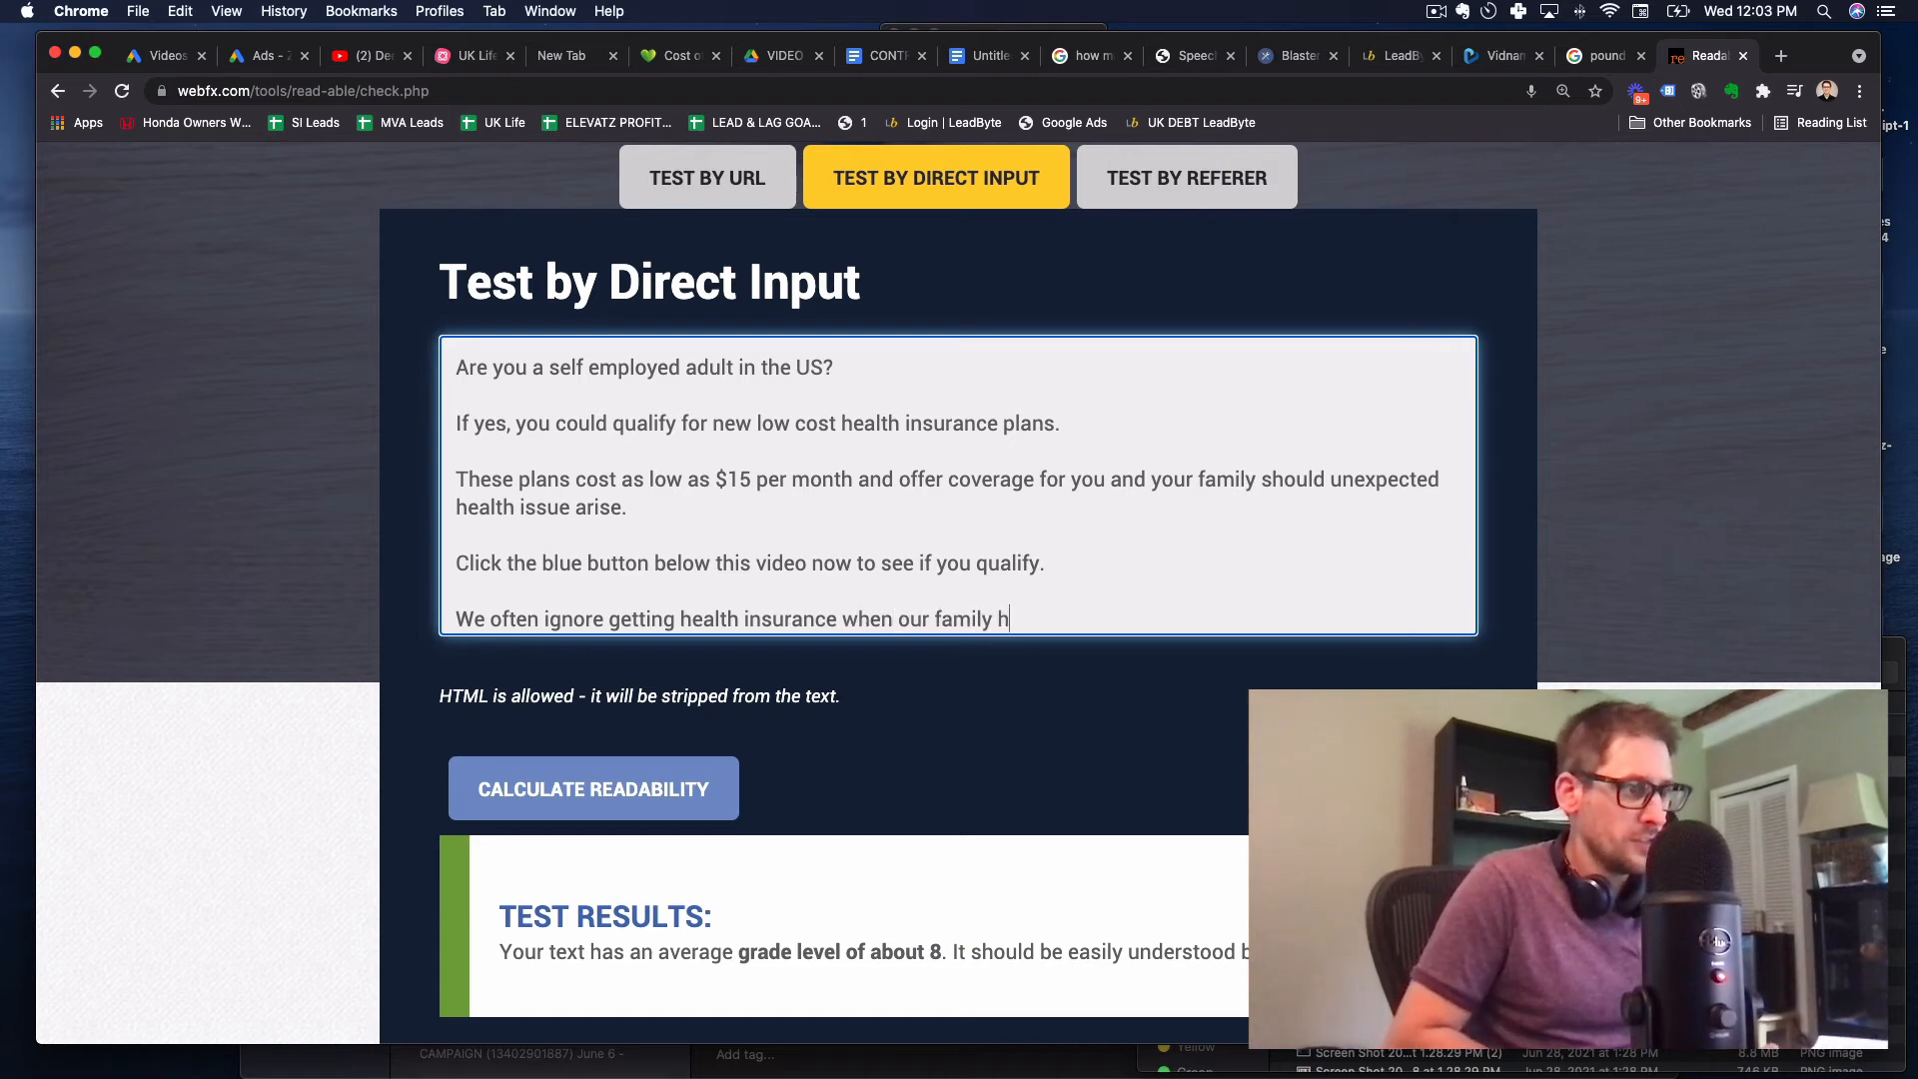
{"action": "type", "text": "ealthy, only to"}
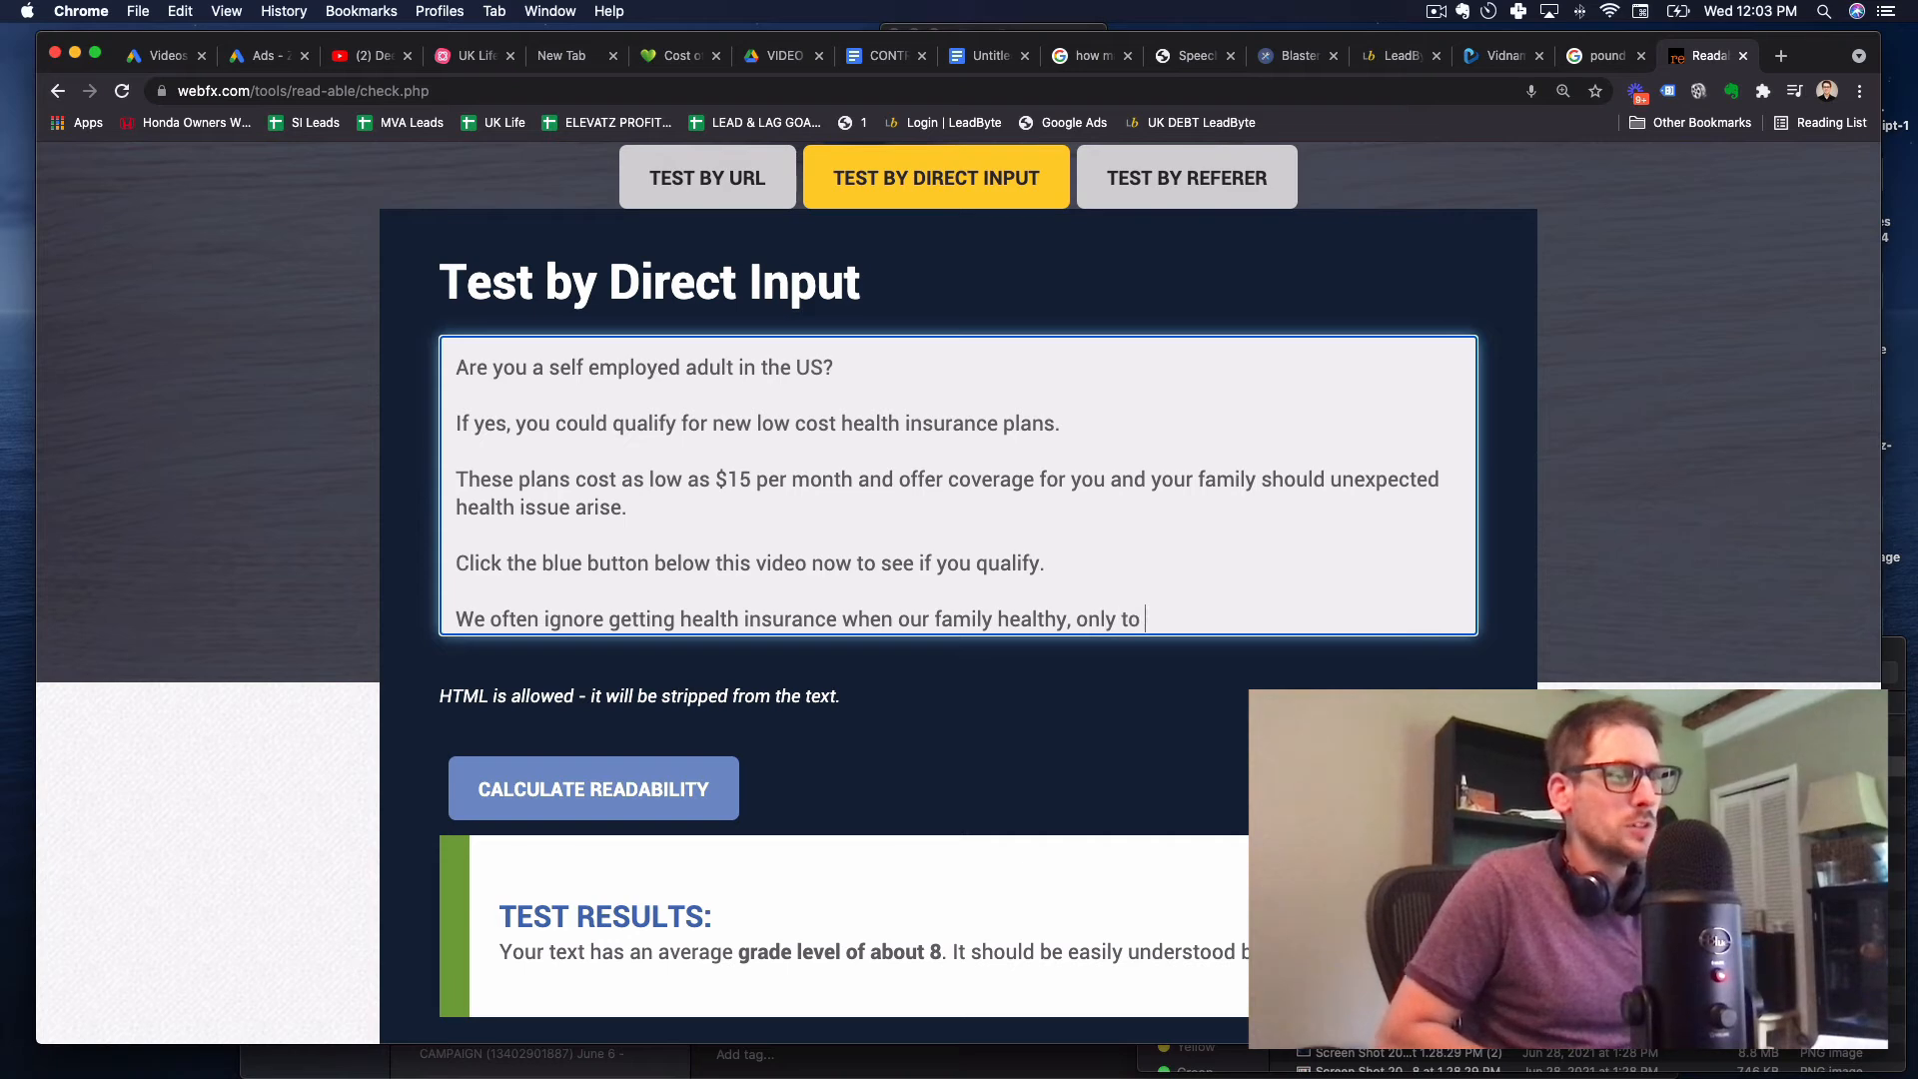
{"action": "type", "text": " be faced with "}
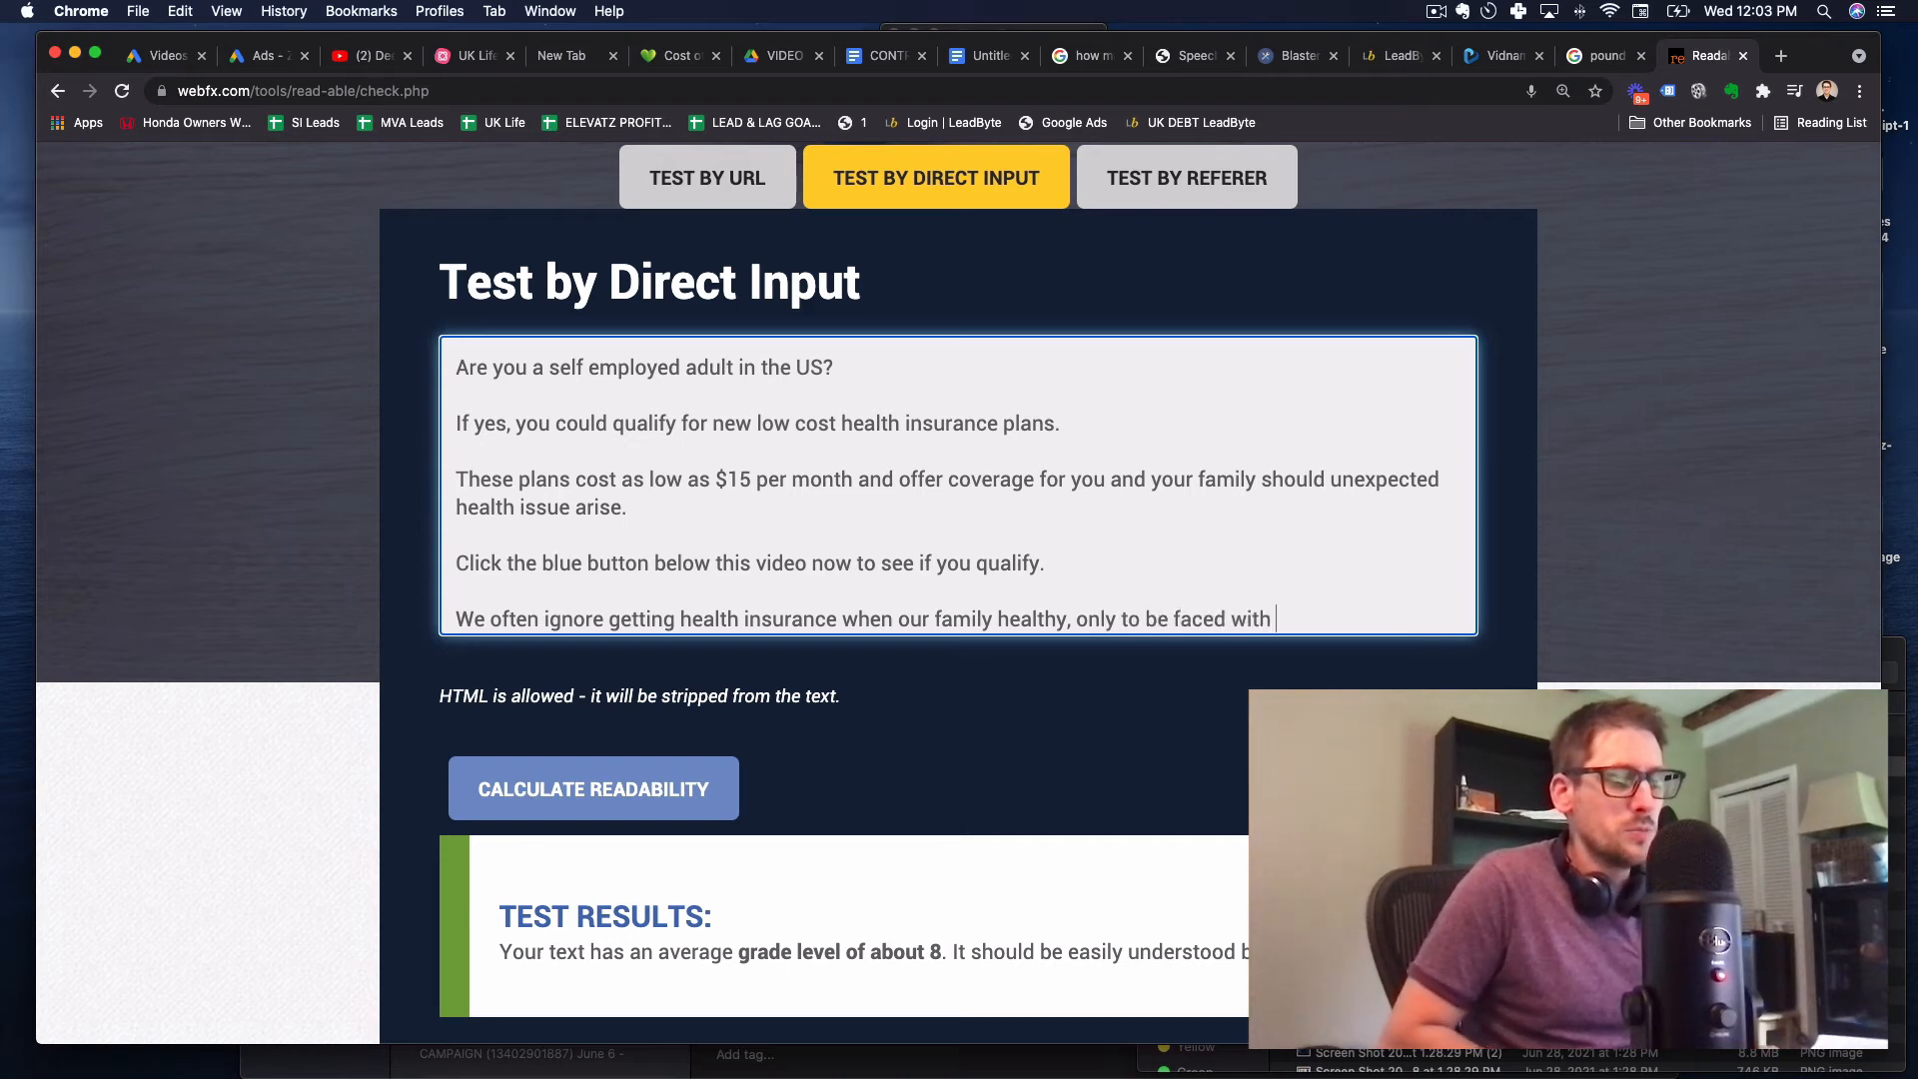
{"action": "type", "text": "big bills when "}
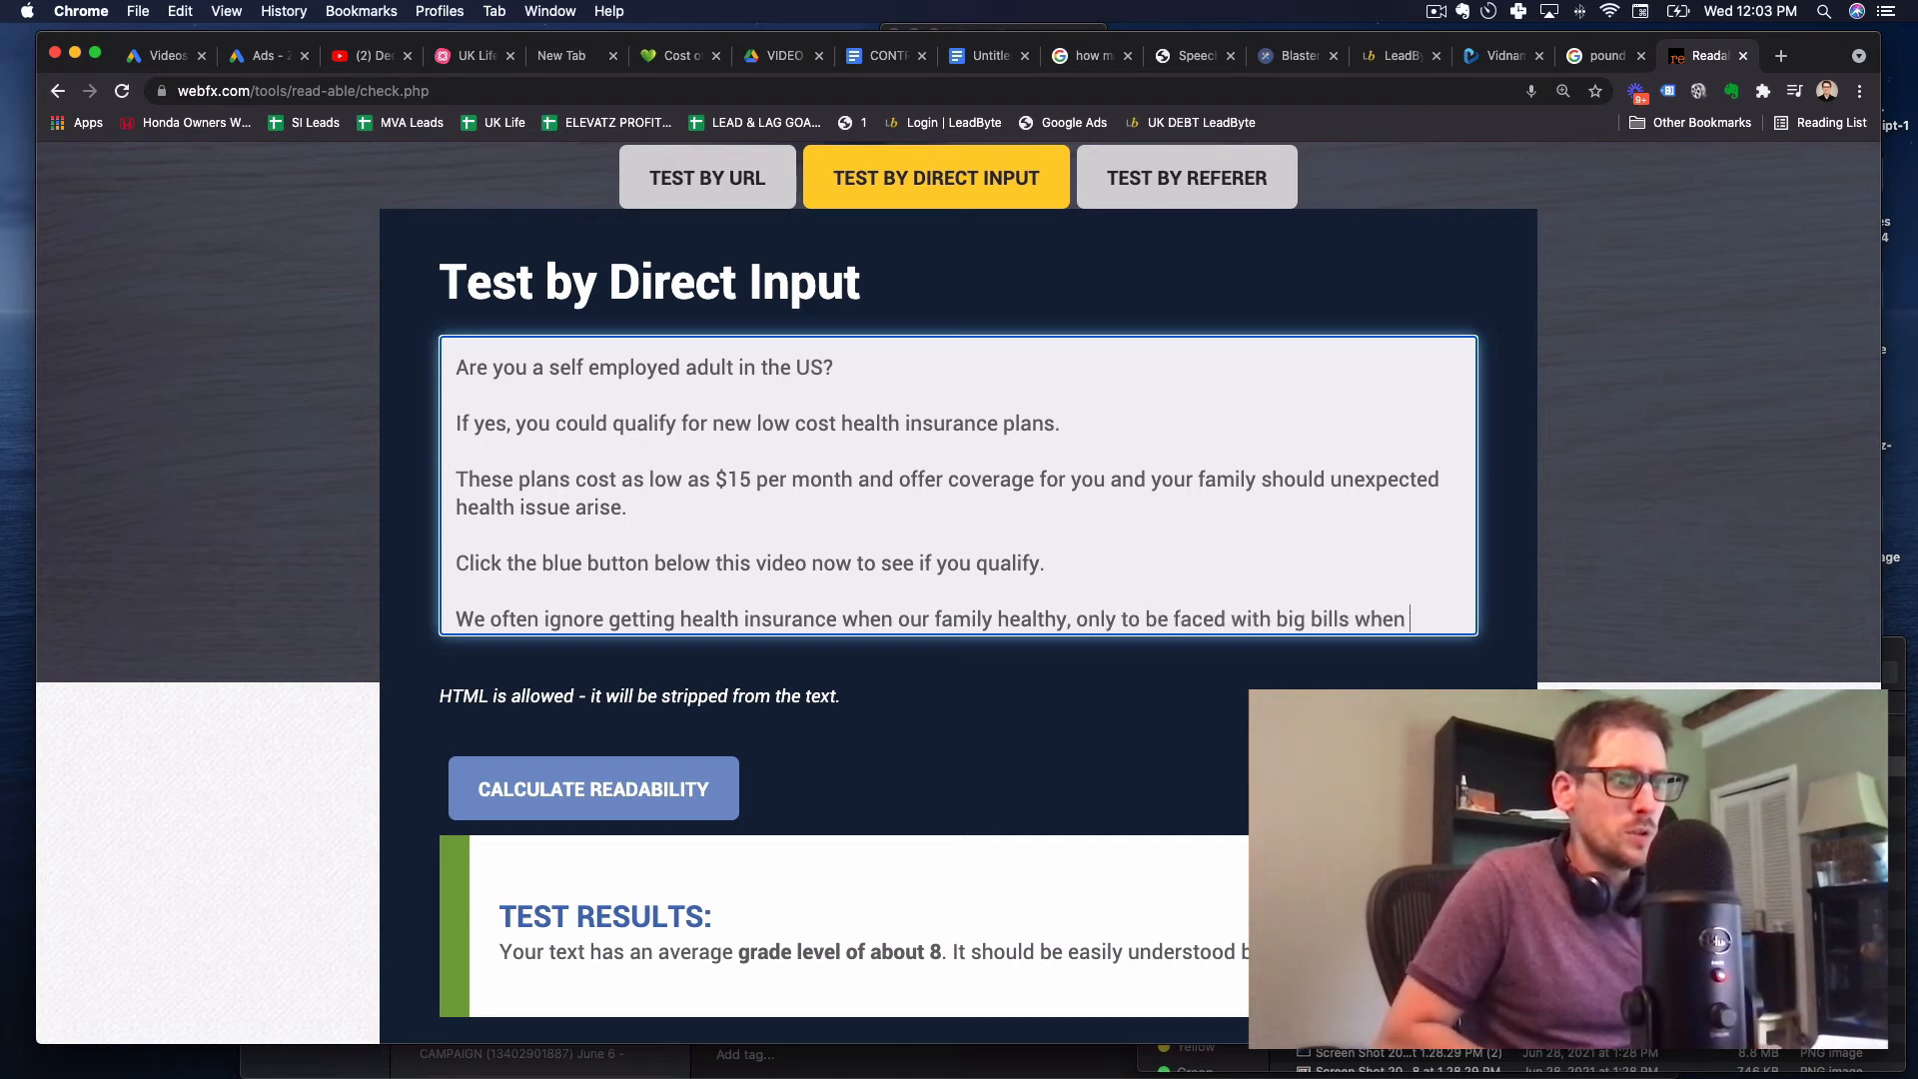
{"action": "type", "text": "someting happ"}
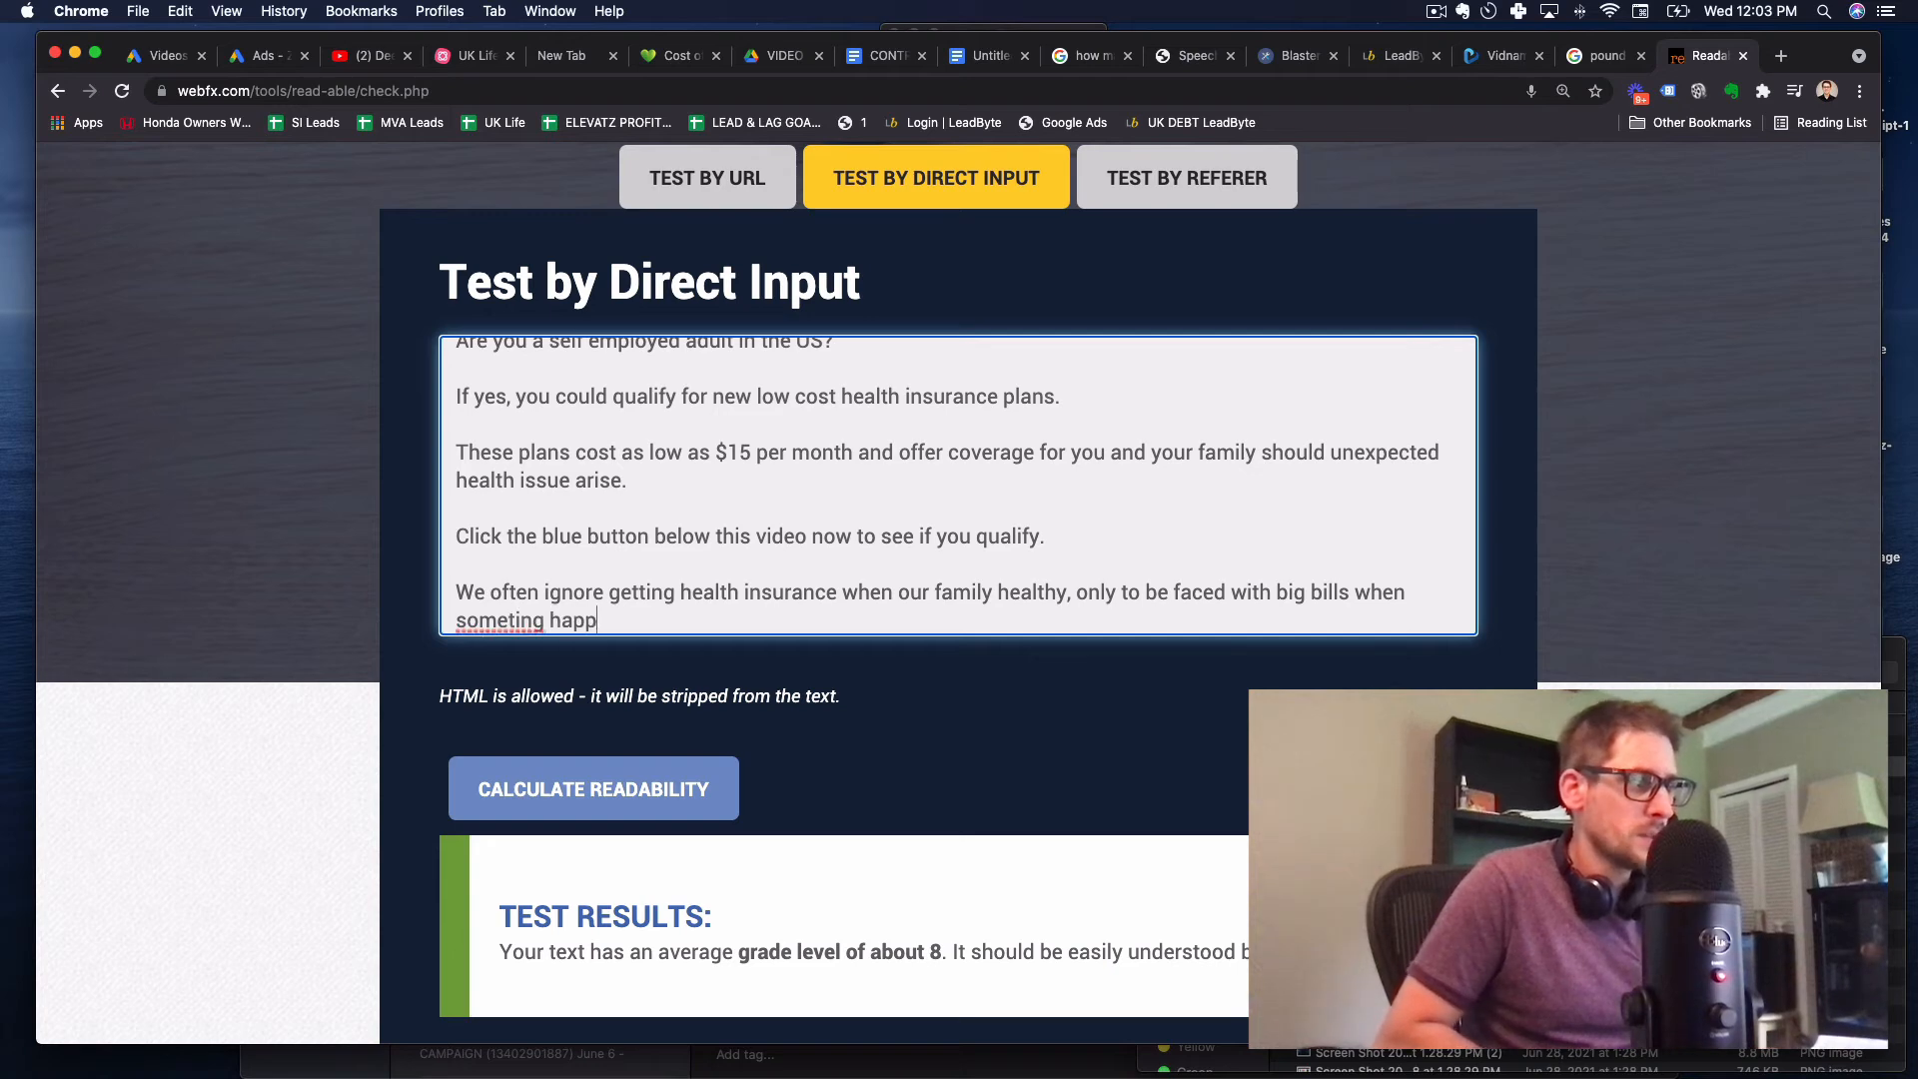
{"action": "type", "text": "e"}
{"action": "key", "text": "BackSpace"}
{"action": "key", "text": "BackSpace"}
{"action": "key", "text": "BackSpace"}
{"action": "key", "text": "BackSpace"}
{"action": "key", "text": "BackSpace"}
{"action": "key", "text": "BackSpace"}
{"action": "key", "text": "BackSpace"}
{"action": "key", "text": "BackSpace"}
{"action": "key", "text": "BackSpace"}
{"action": "key", "text": "BackSpace"}
{"action": "key", "text": "BackSpace"}
{"action": "key", "text": "BackSpace"}
{"action": "key", "text": "BackSpace"}
{"action": "type", "text": "omething happens."}
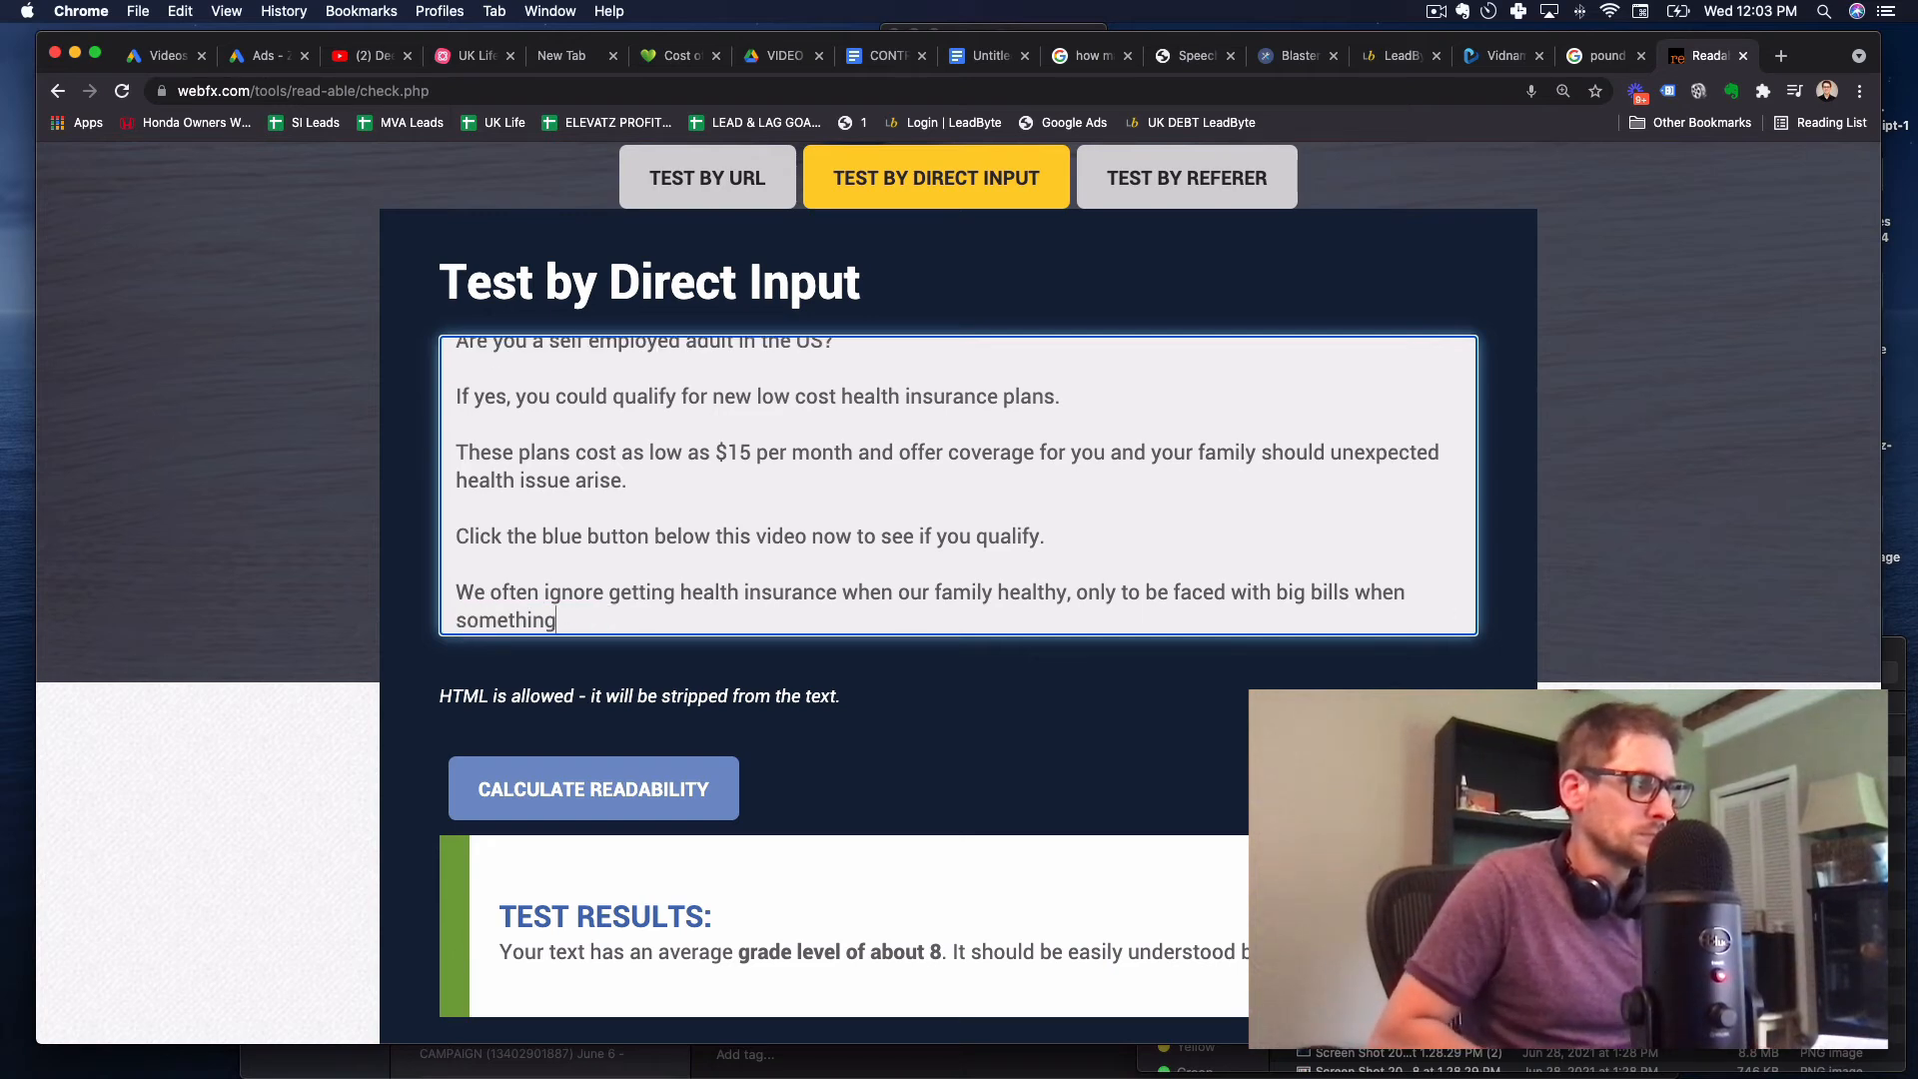
Add a new paragraph reading "Don't get stuck putting big medical bills on your credit card.".
{"action": "key", "text": "Return"}
{"action": "key", "text": "Return"}
{"action": "type", "text": "Don't g"}
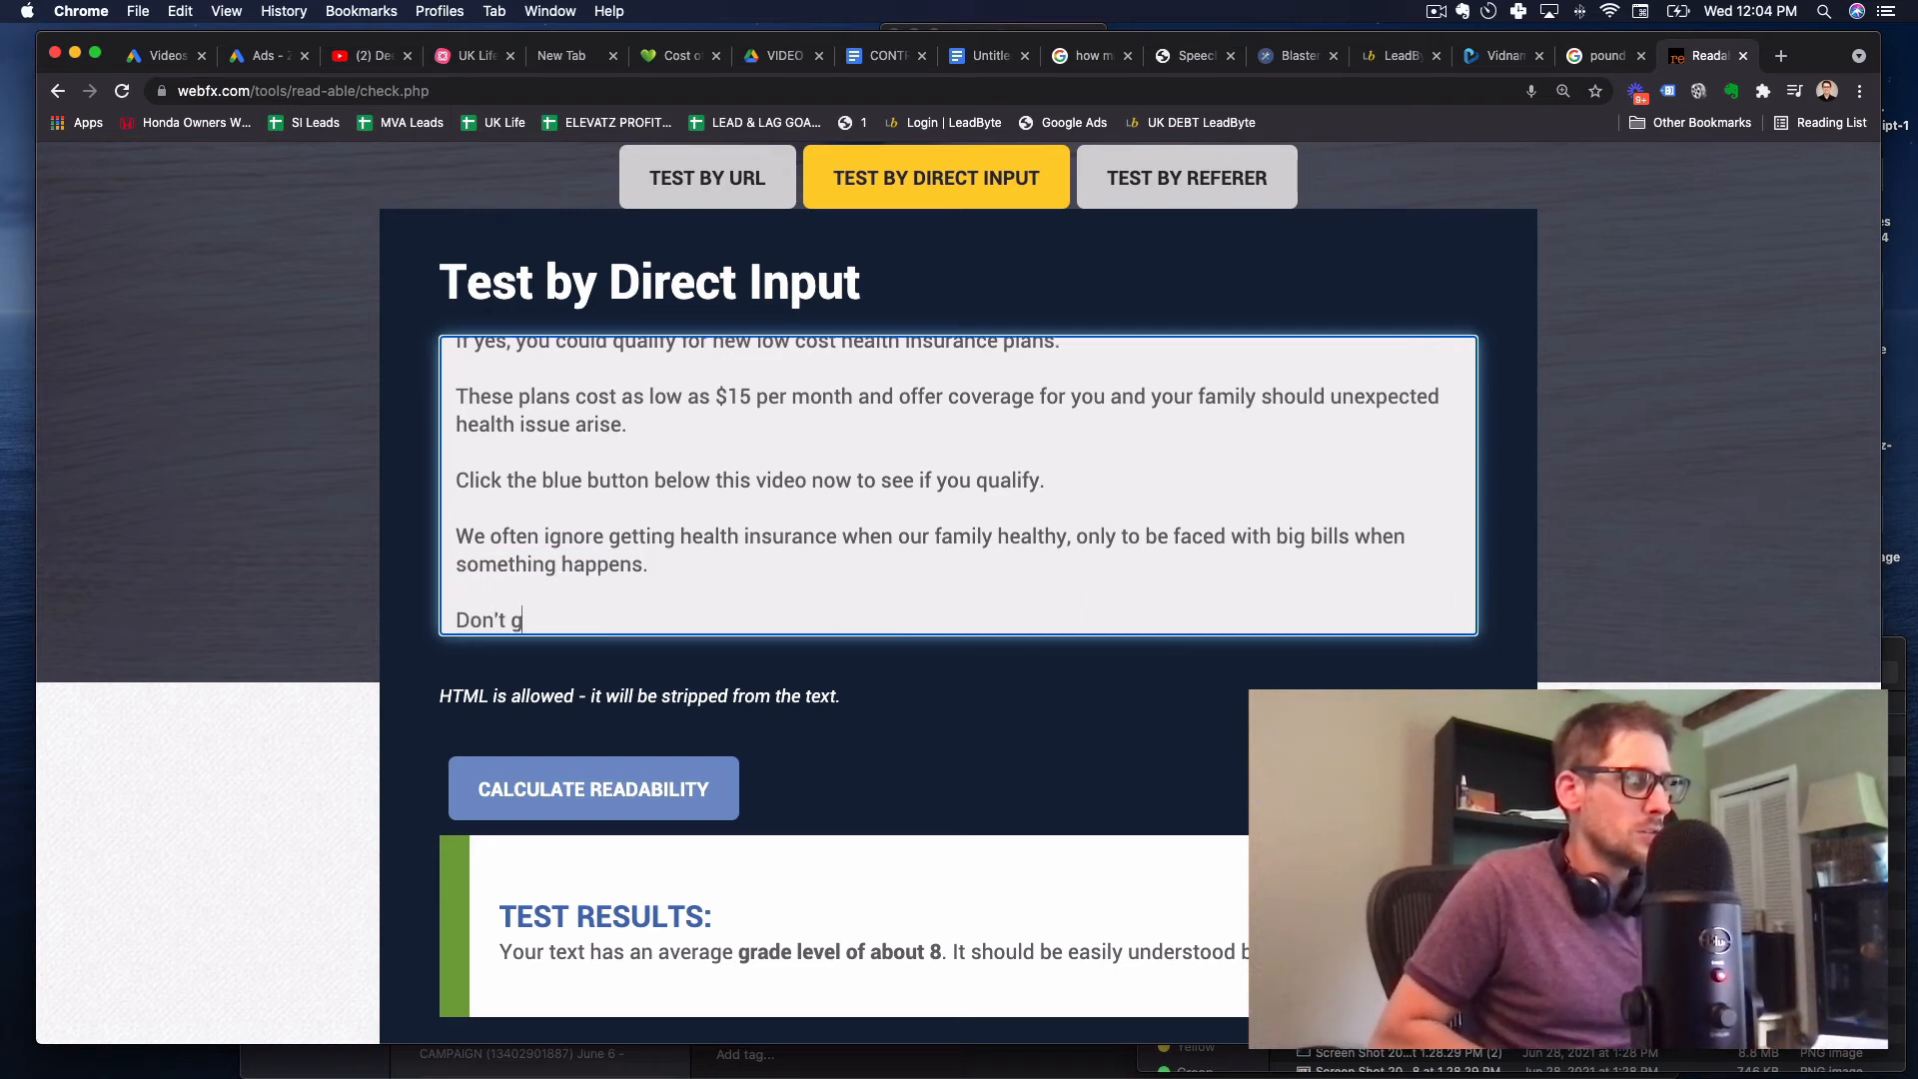
{"action": "type", "text": "et stuck buttin"}
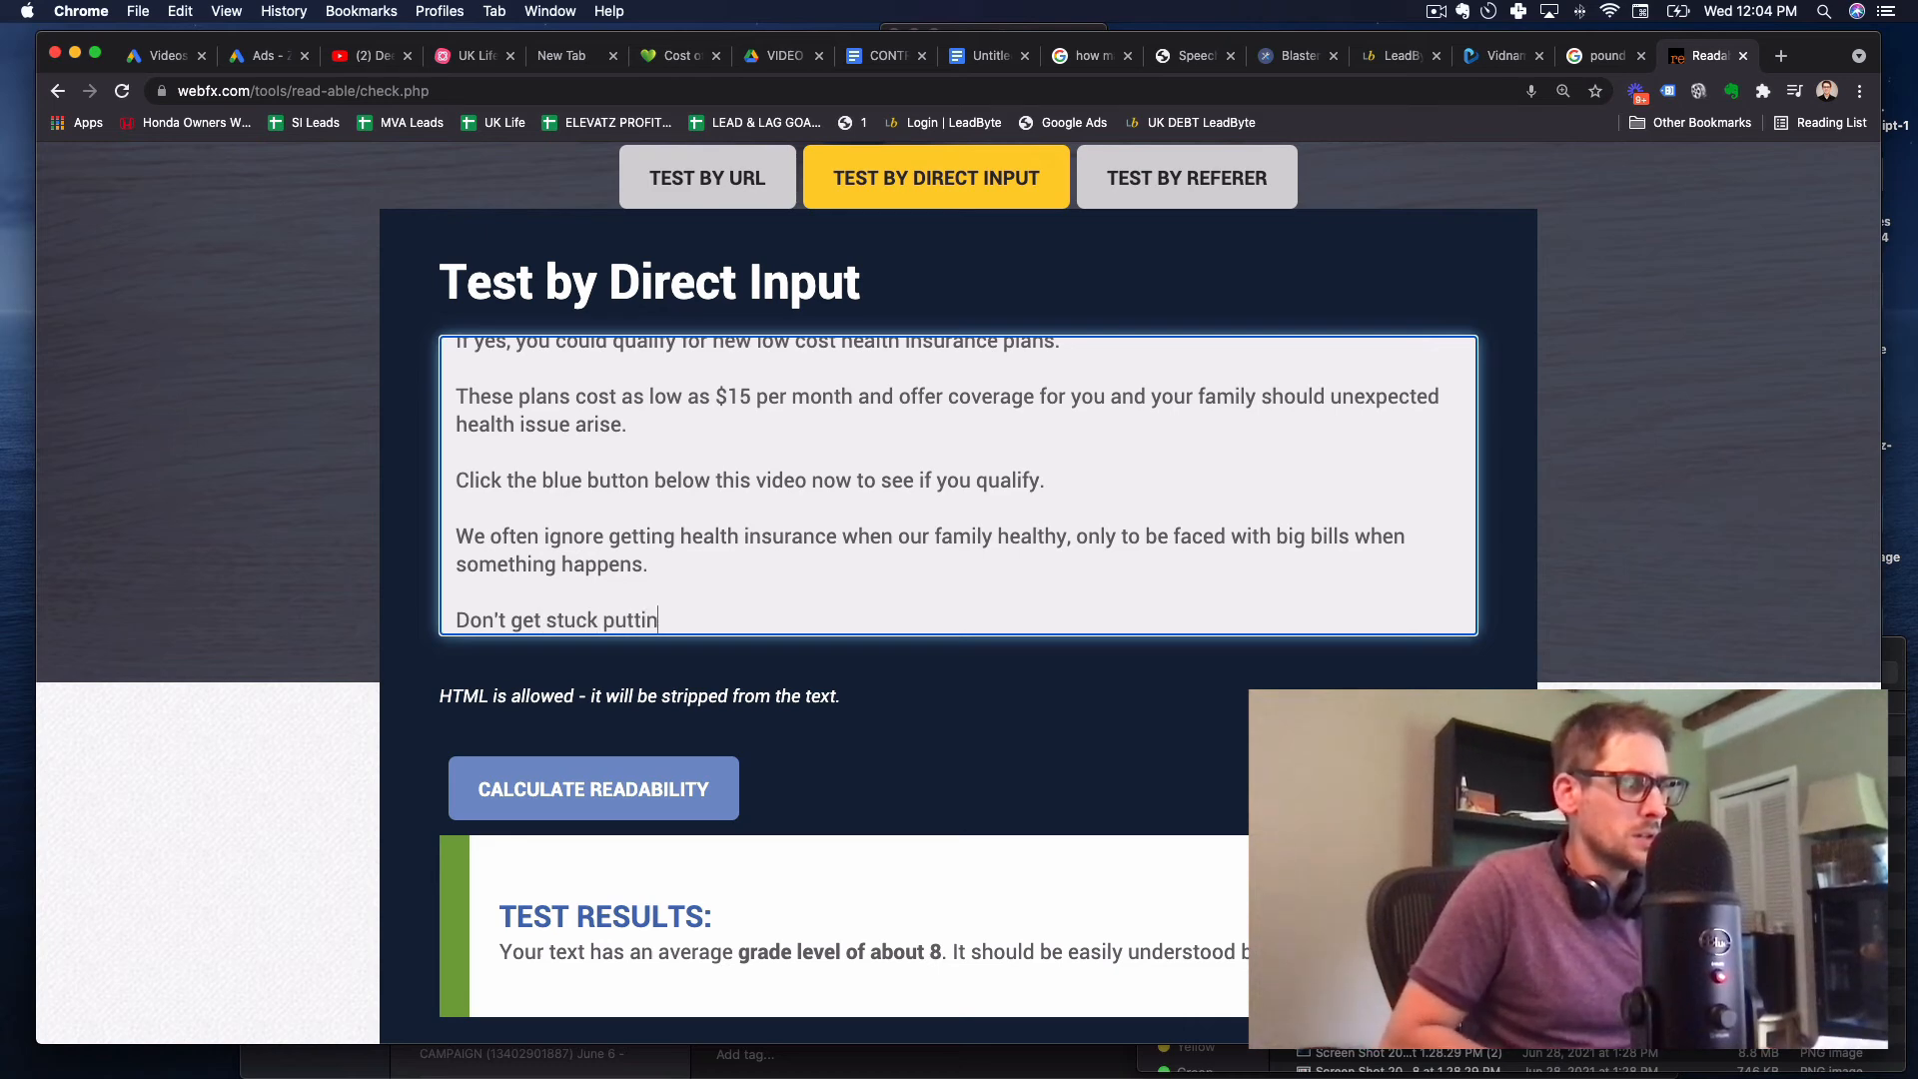
{"action": "type", "text": "g big medical bi"}
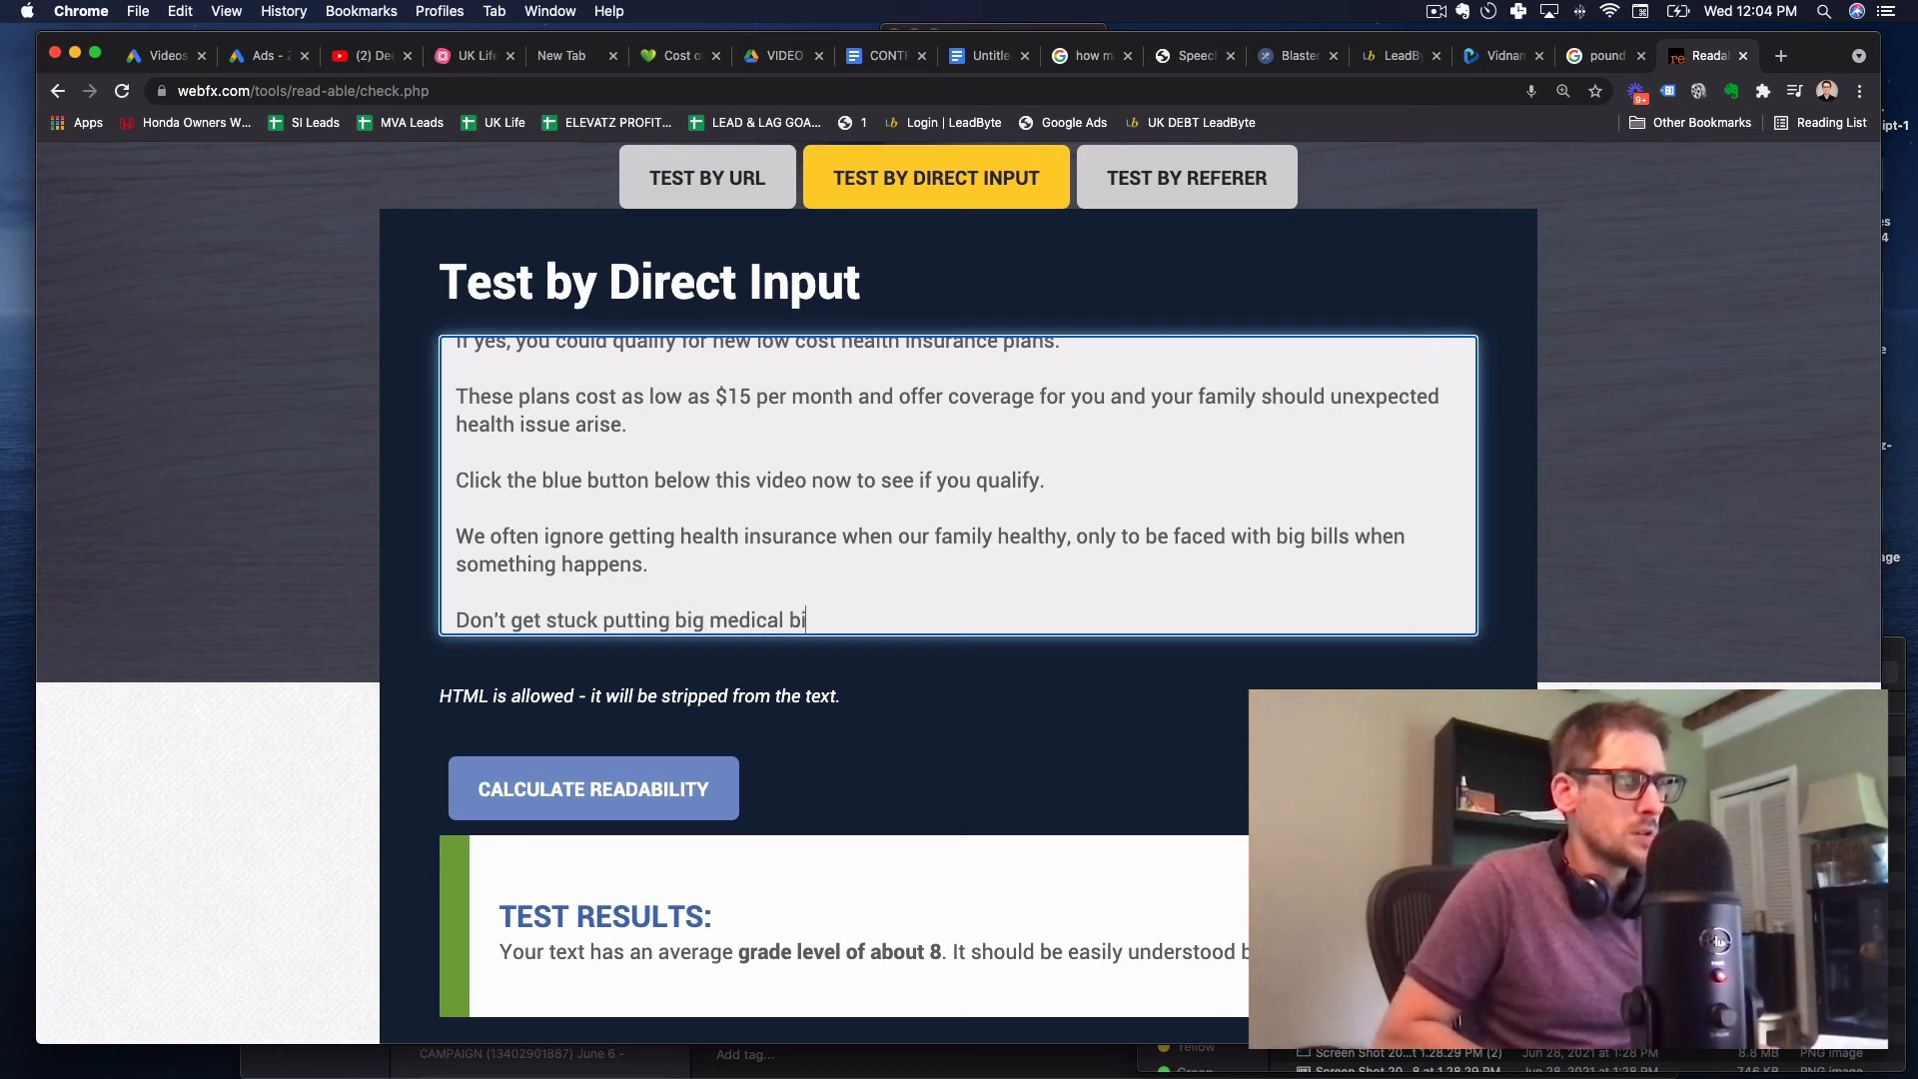
{"action": "type", "text": "lls on your credit car"}
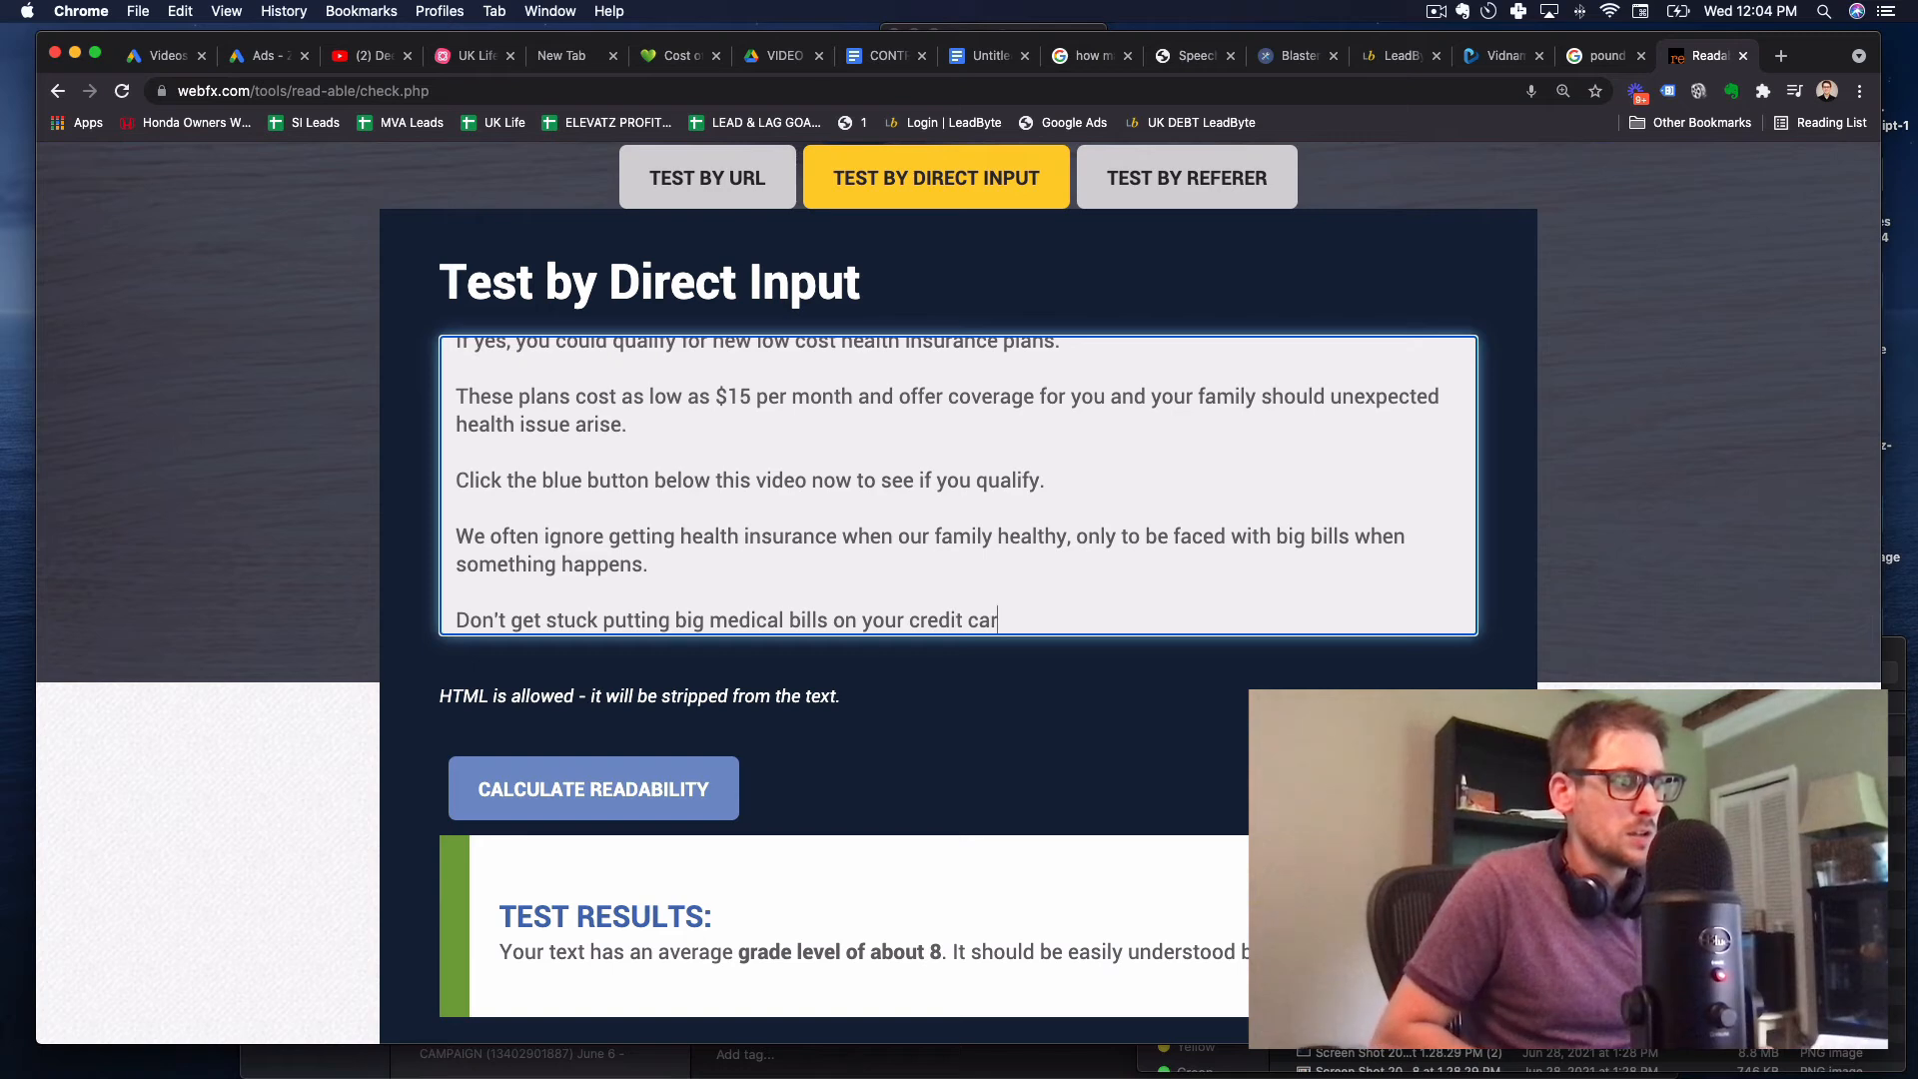
{"action": "type", "text": "d."}
Add a new paragraph reading "Get the low cost coverage now, while healthy, and save thousands in the future.".
{"action": "key", "text": "Return"}
{"action": "key", "text": "Return"}
{"action": "type", "text": "Get the low"}
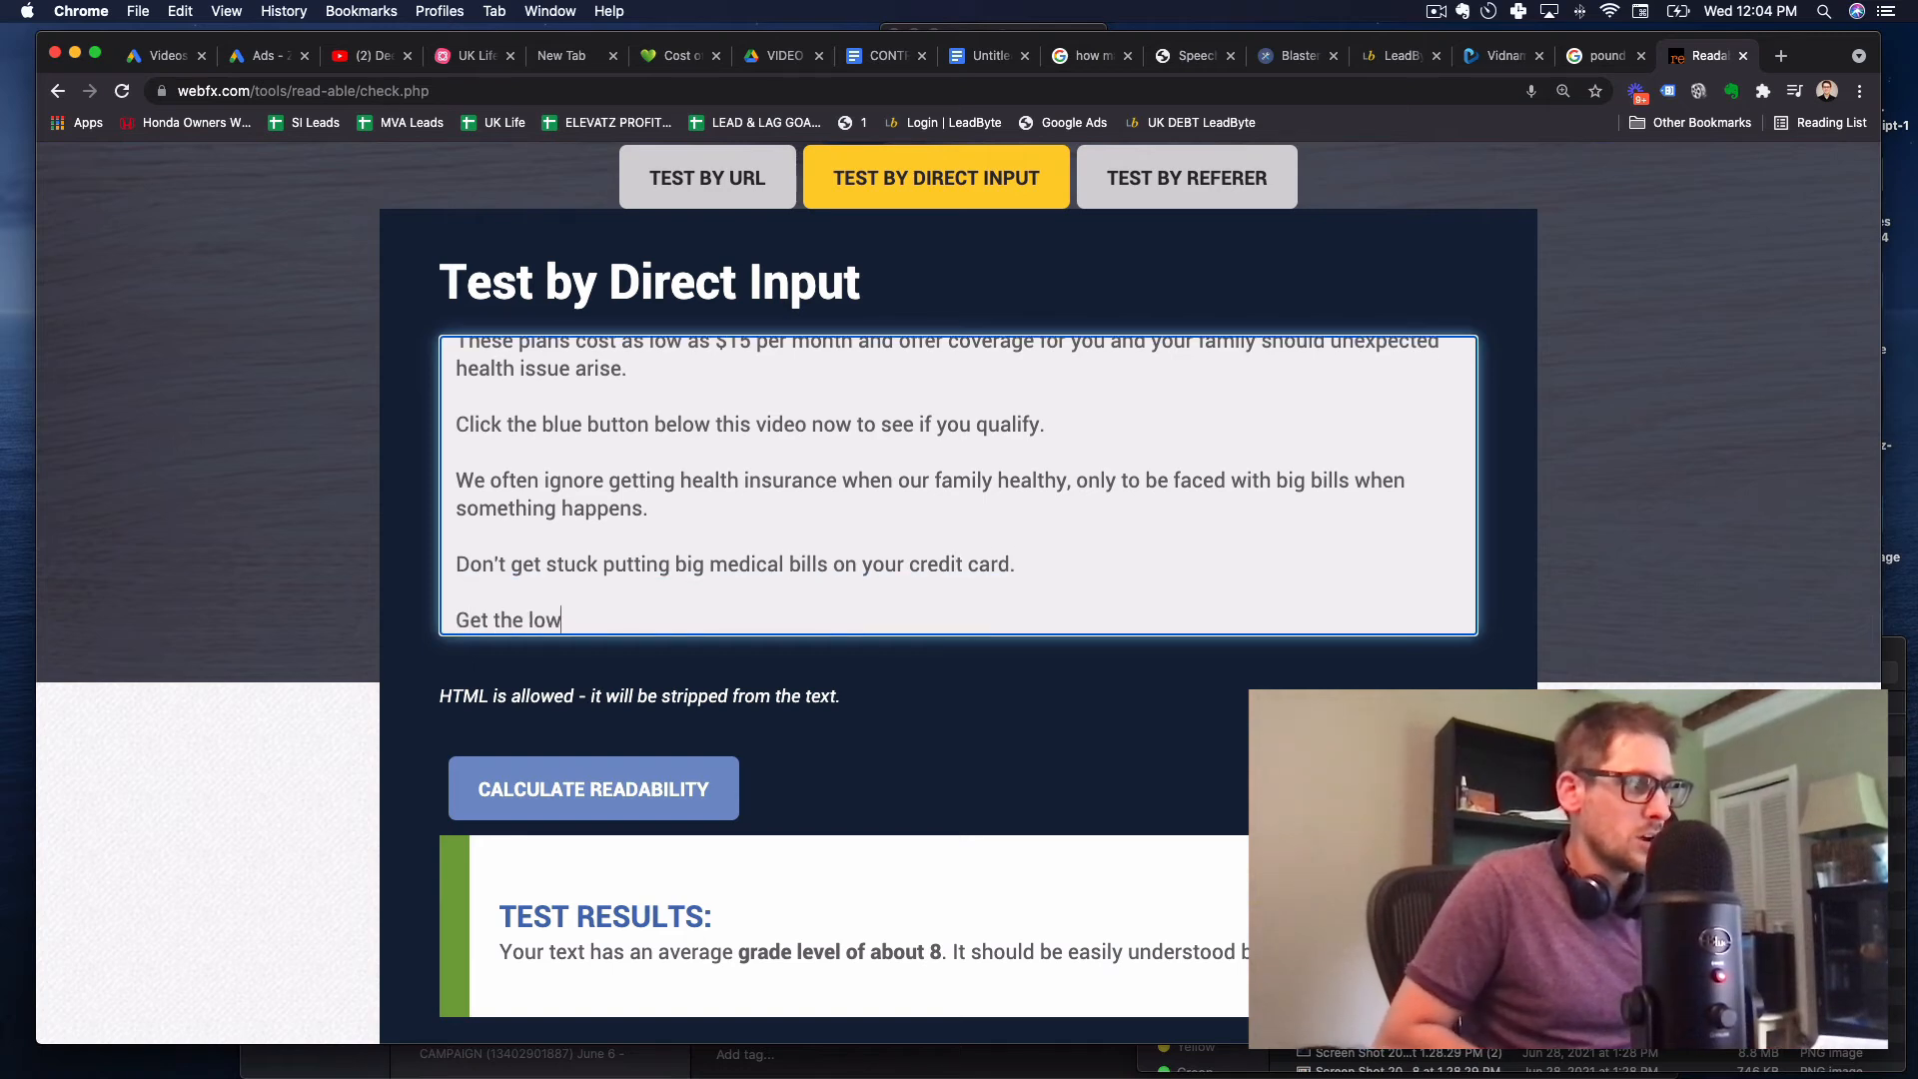
{"action": "type", "text": " cost covearge now,"}
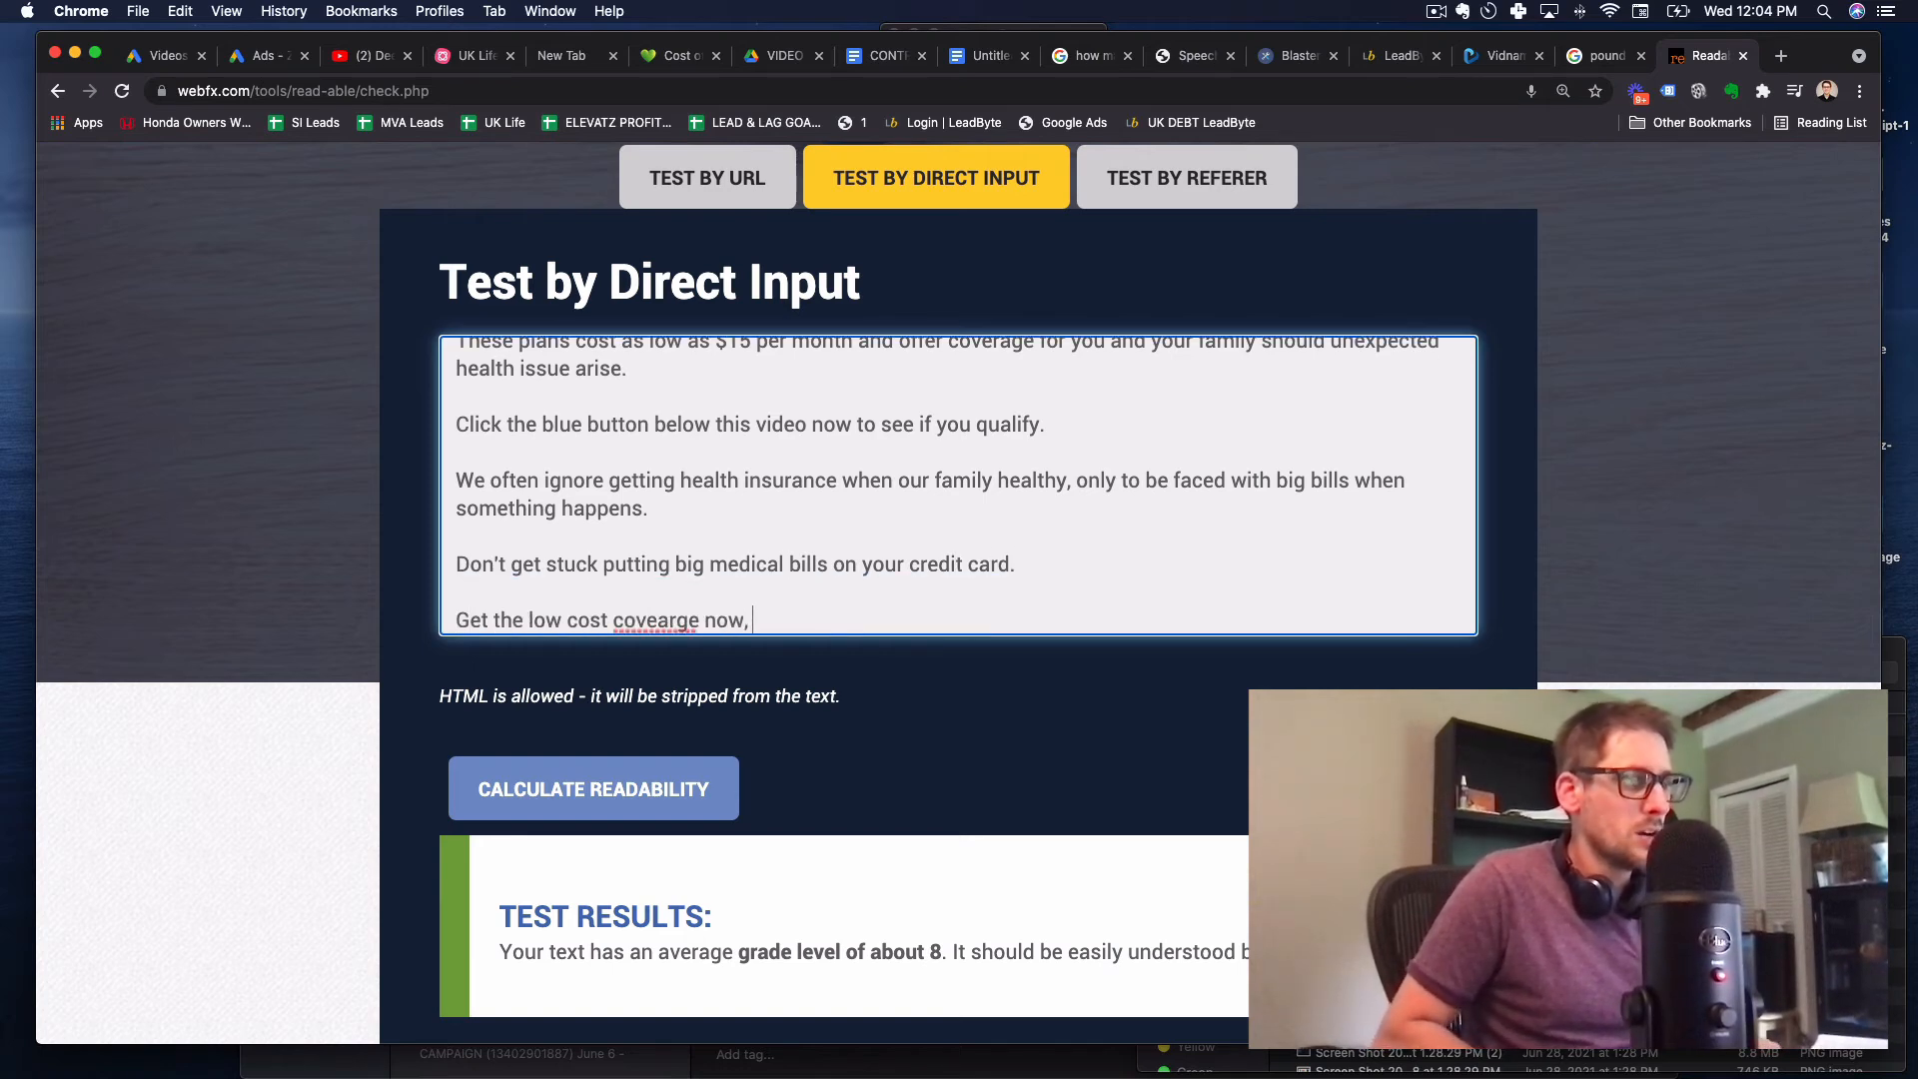
{"action": "key", "text": "BackSpace"}
{"action": "key", "text": "BackSpace"}
{"action": "key", "text": "BackSpace"}
{"action": "key", "text": "BackSpace"}
{"action": "type", "text": "ra"}
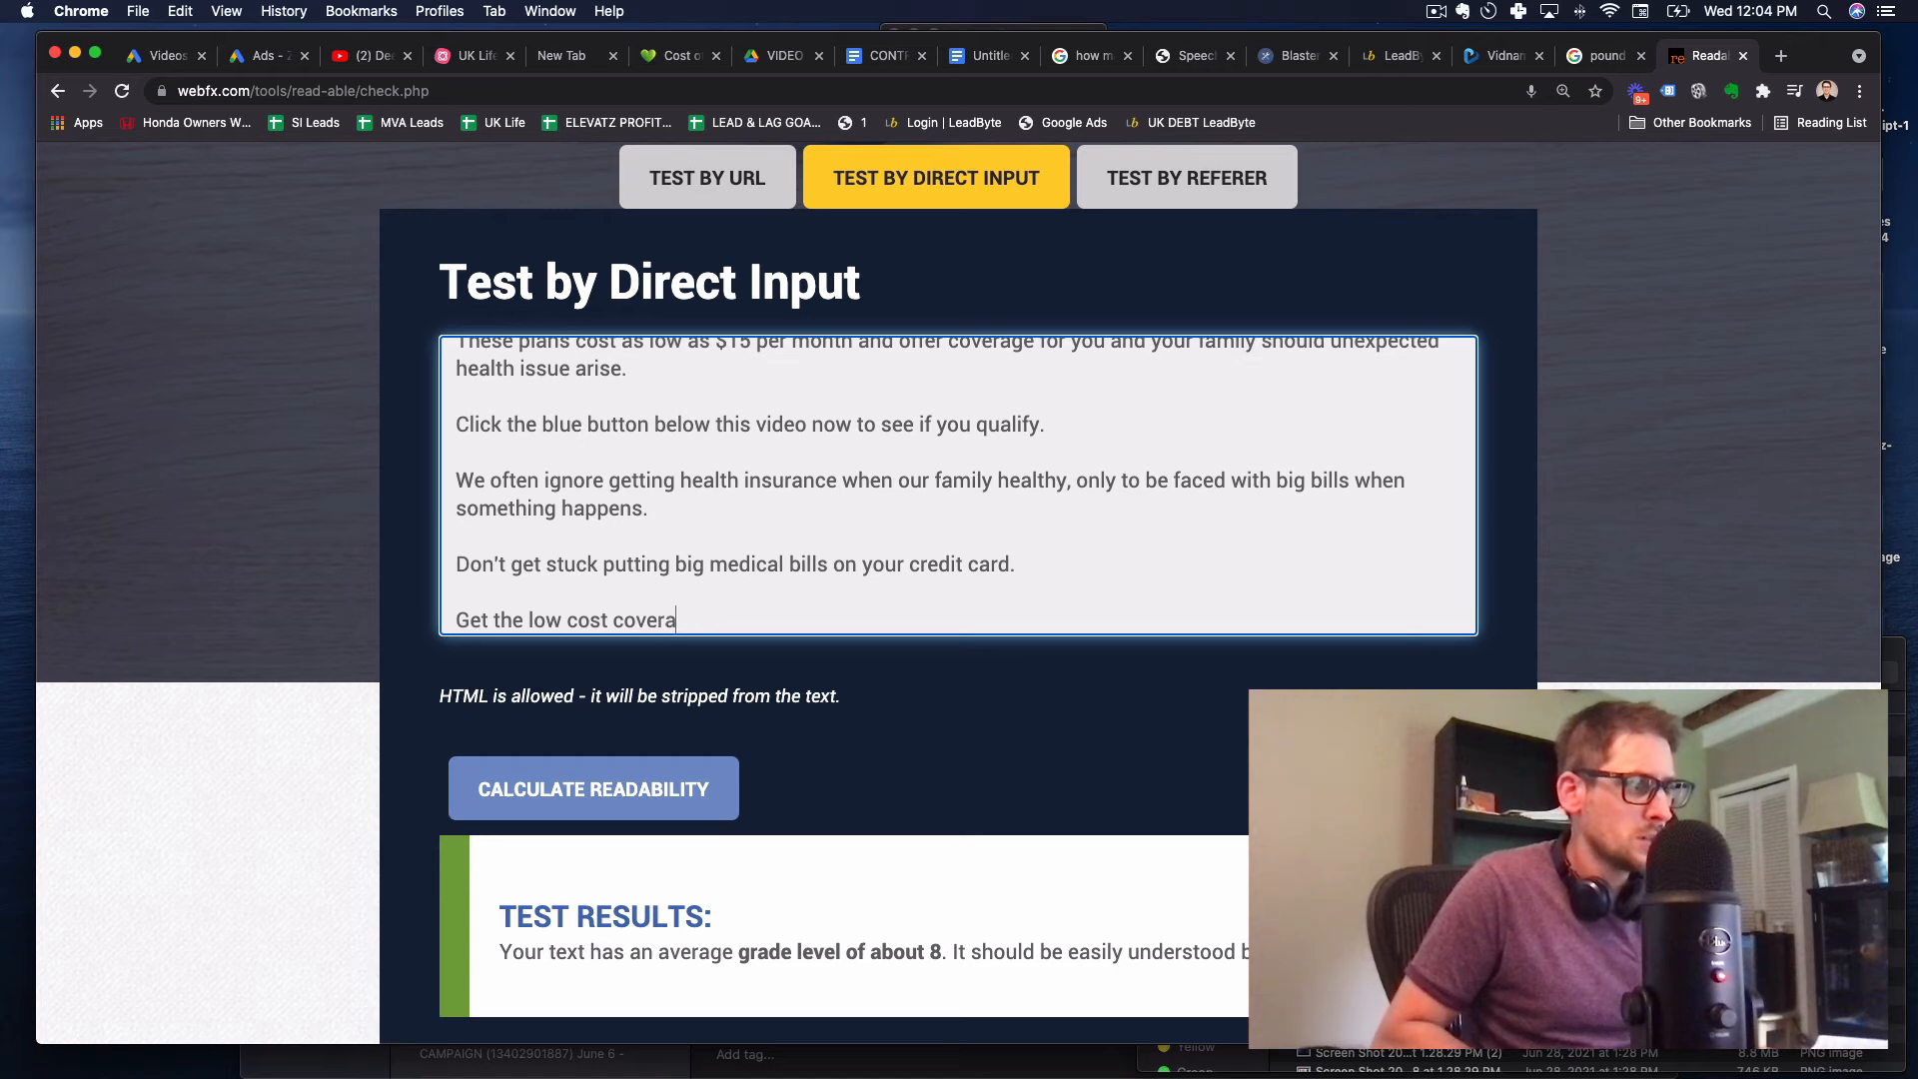
{"action": "type", "text": "ge now, while he"}
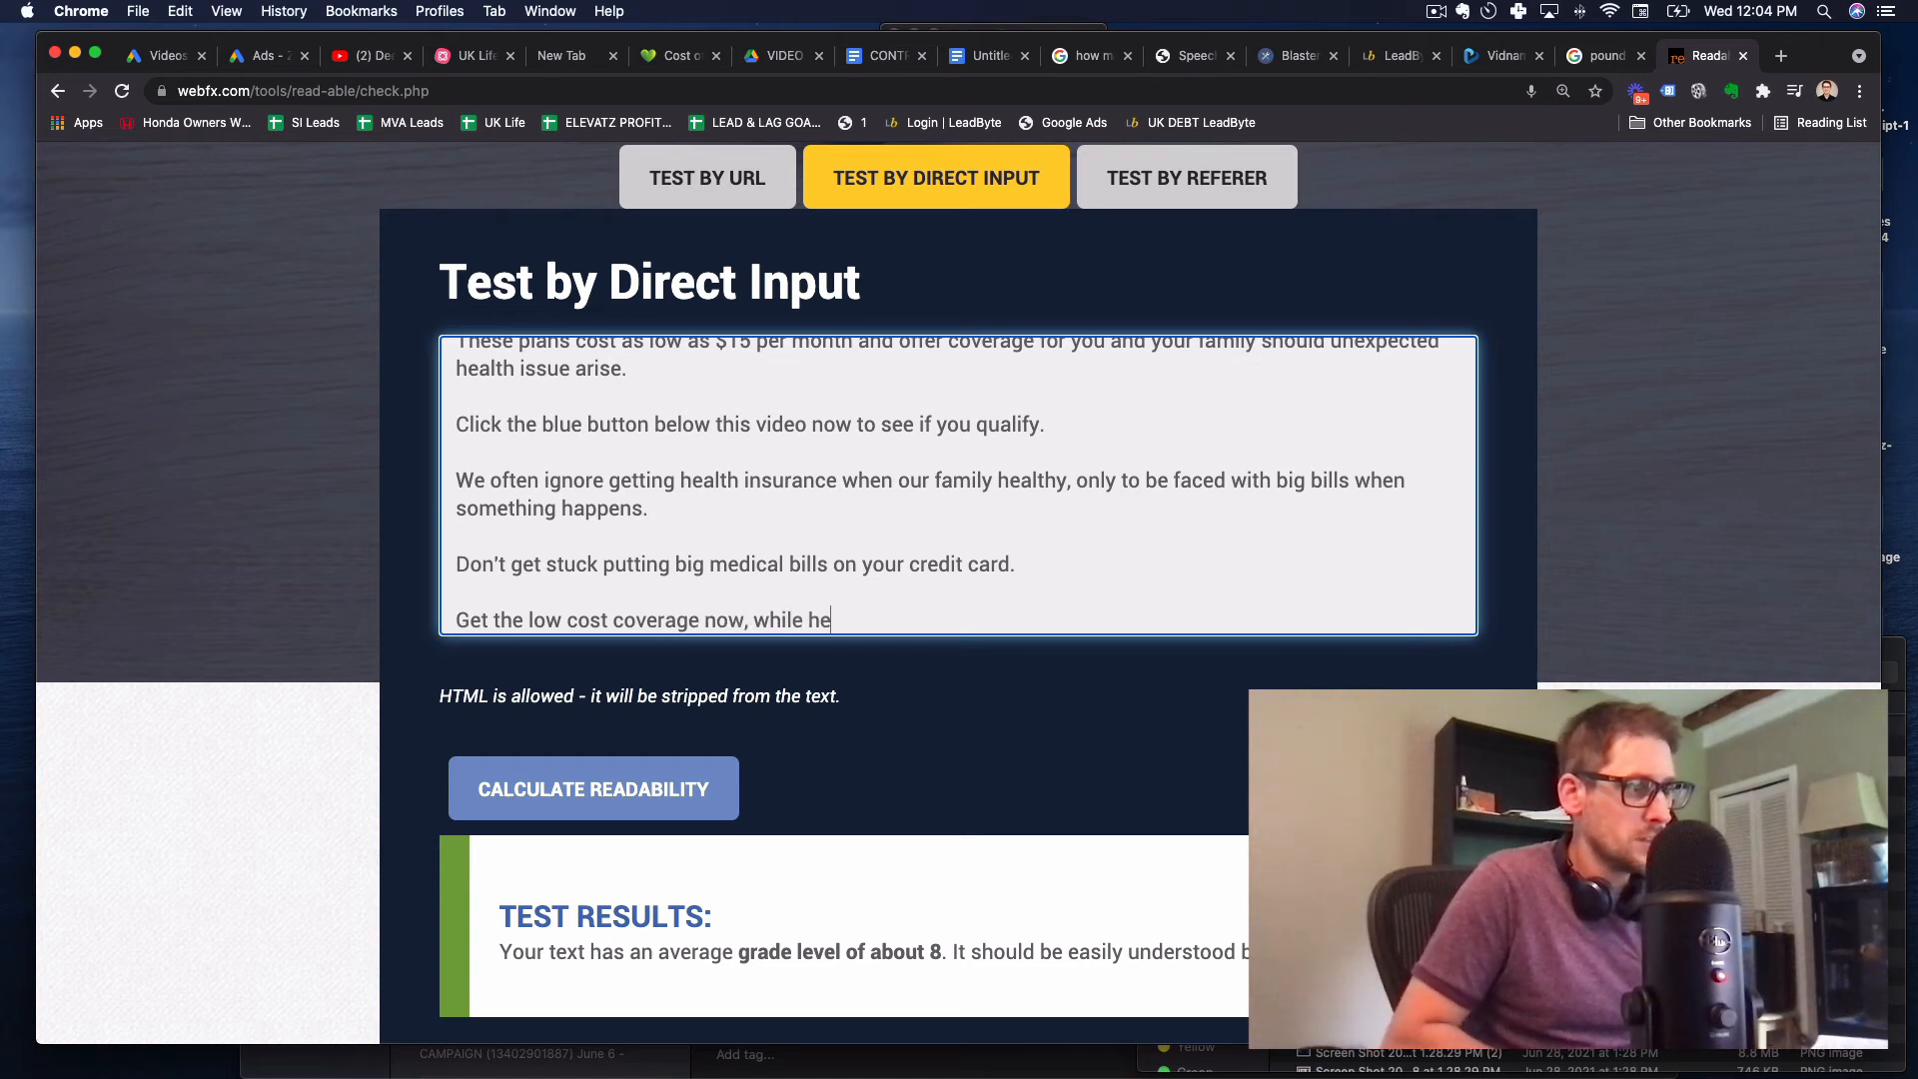
{"action": "type", "text": "althy, and save "}
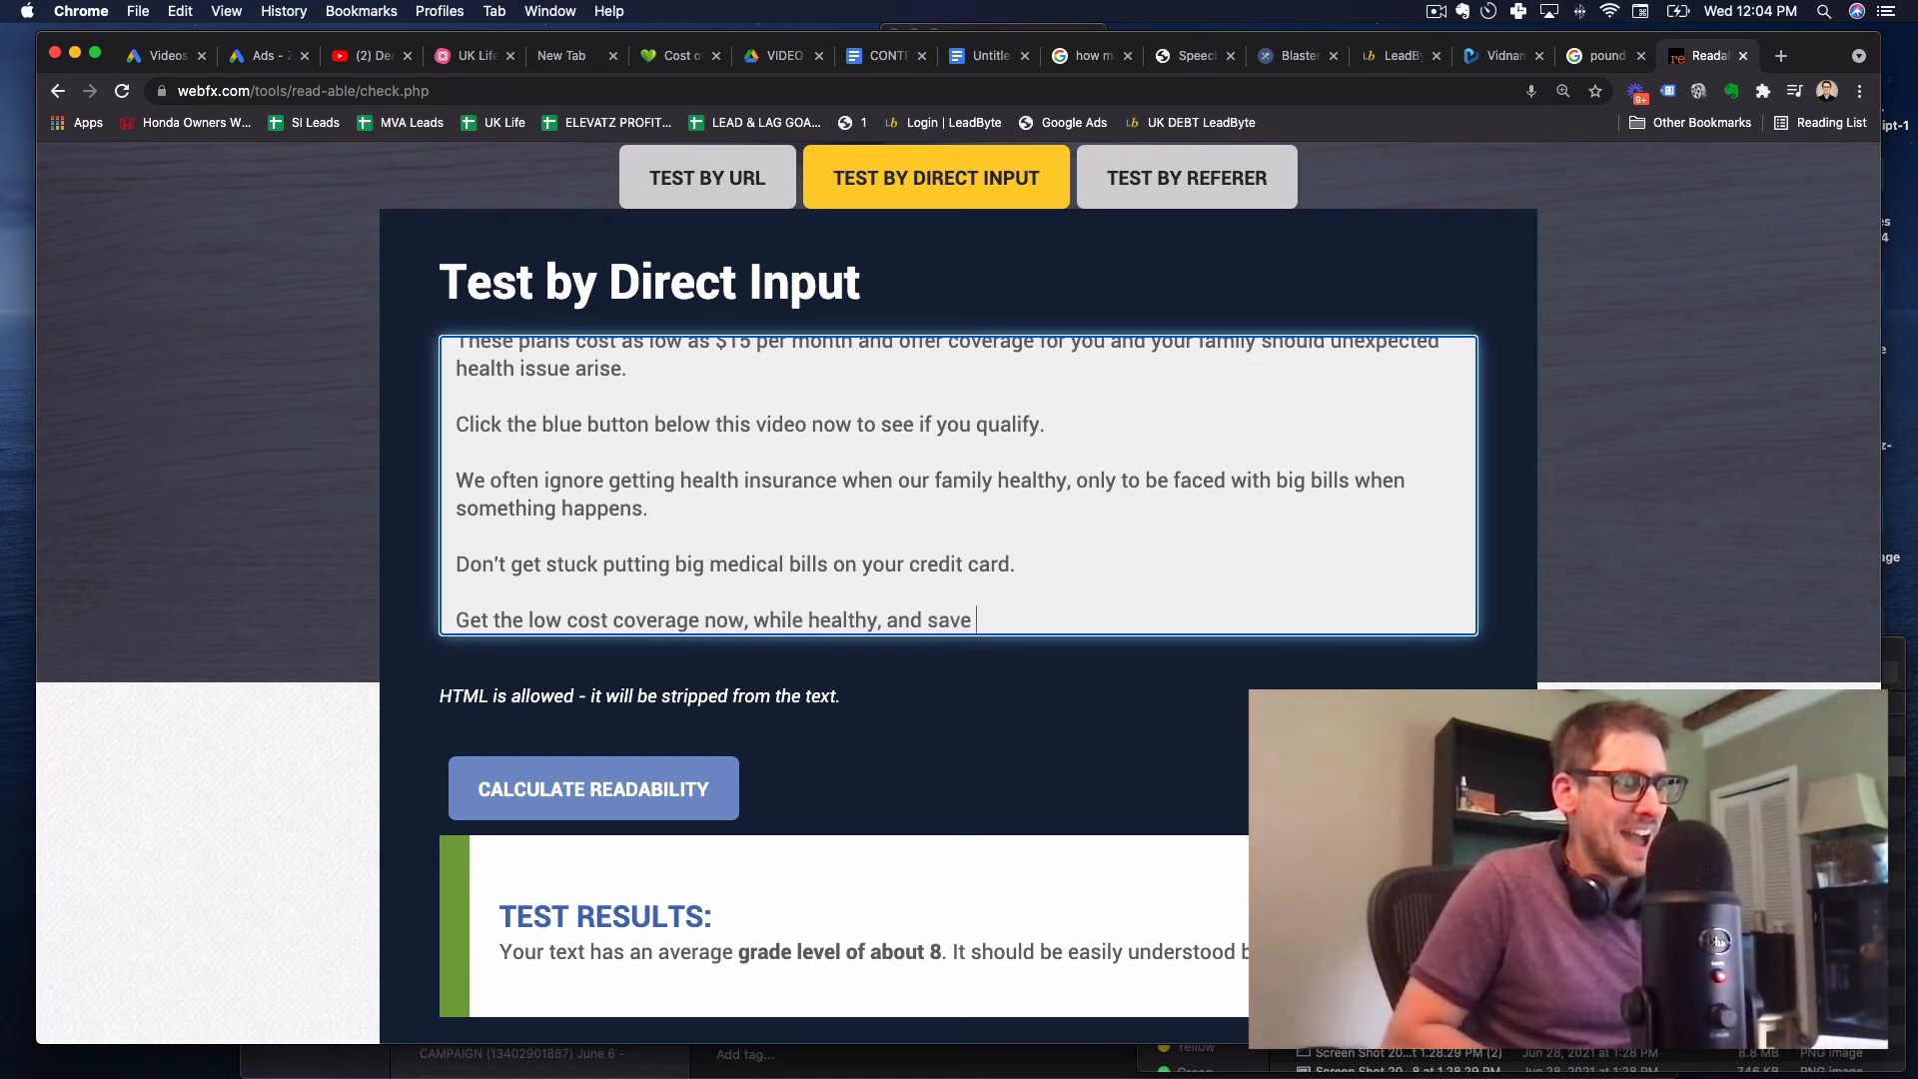
{"action": "type", "text": "thousands in the future."}
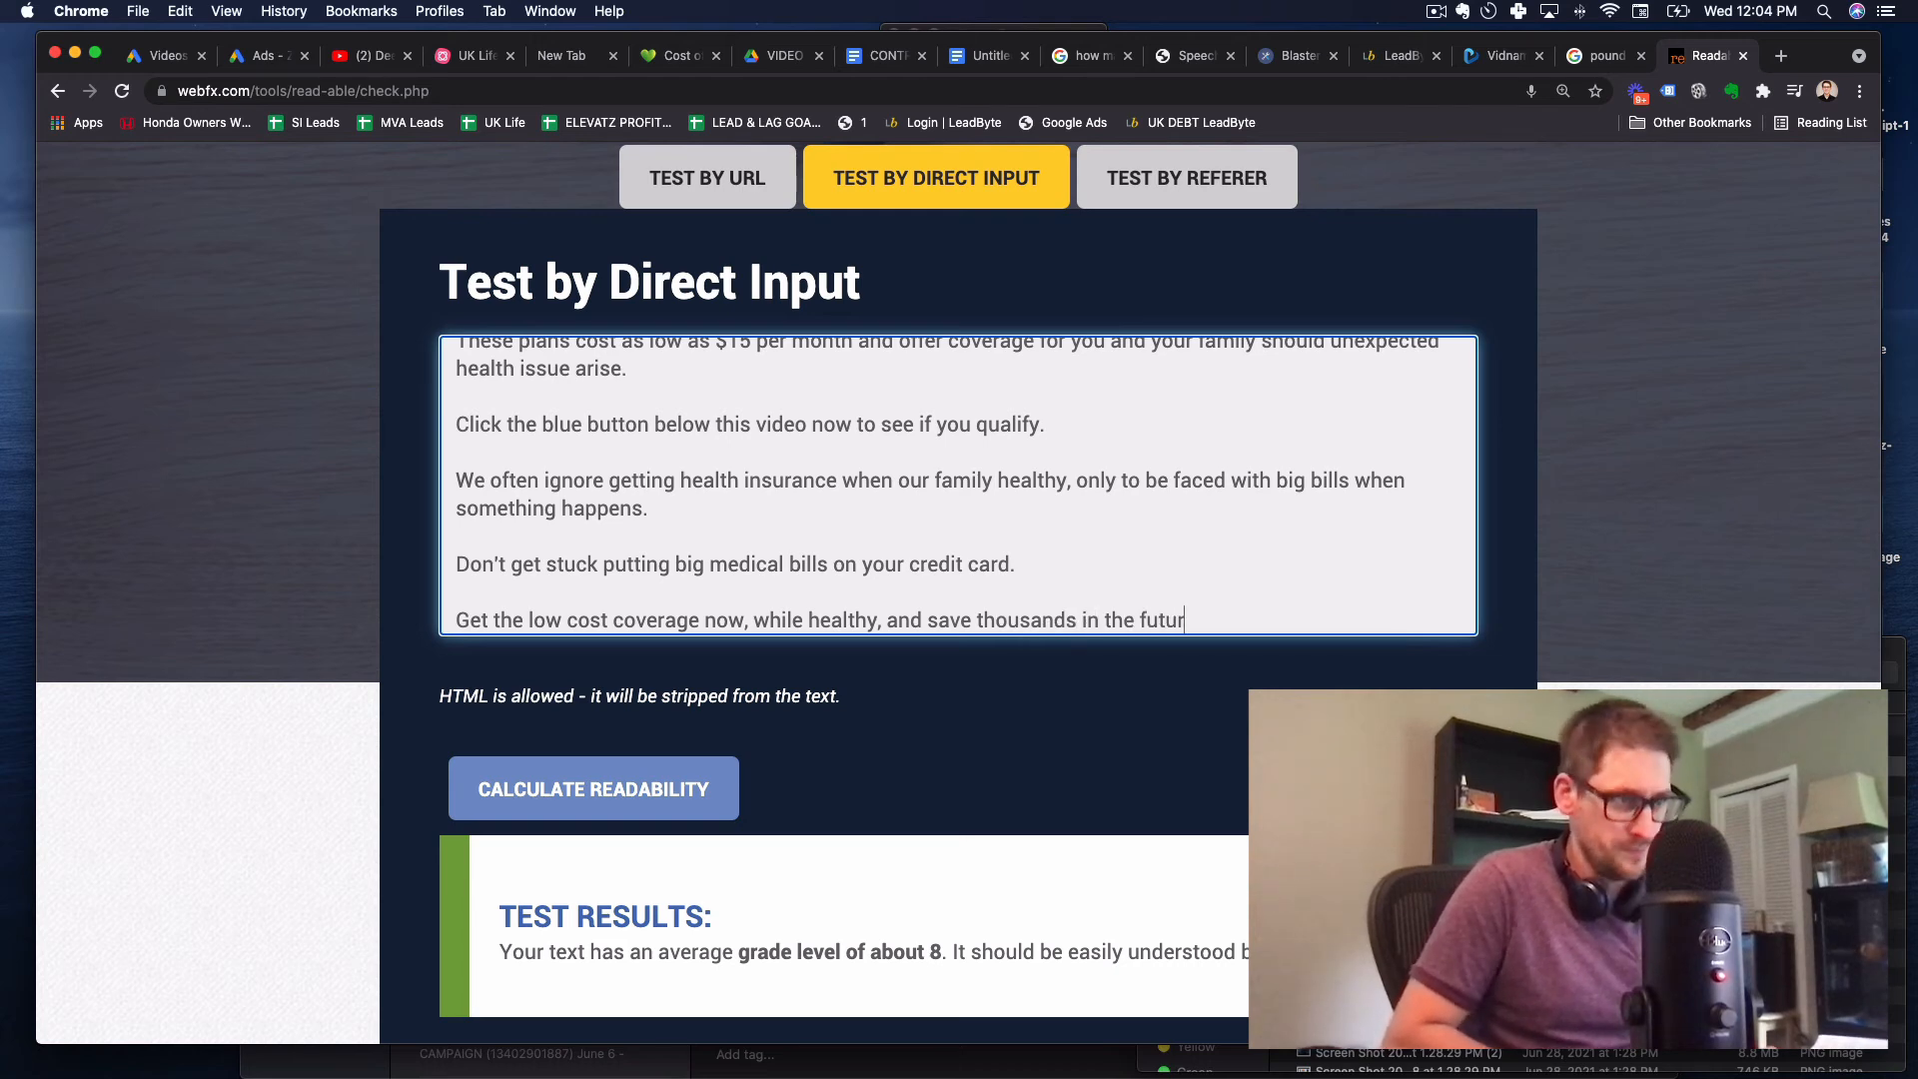
Add the closing paragraph "Click the blue button below this video now take get started." and calculate the readability of the ad copy.
{"action": "key", "text": "Return"}
{"action": "key", "text": "Return"}
{"action": "type", "text": "Click the "}
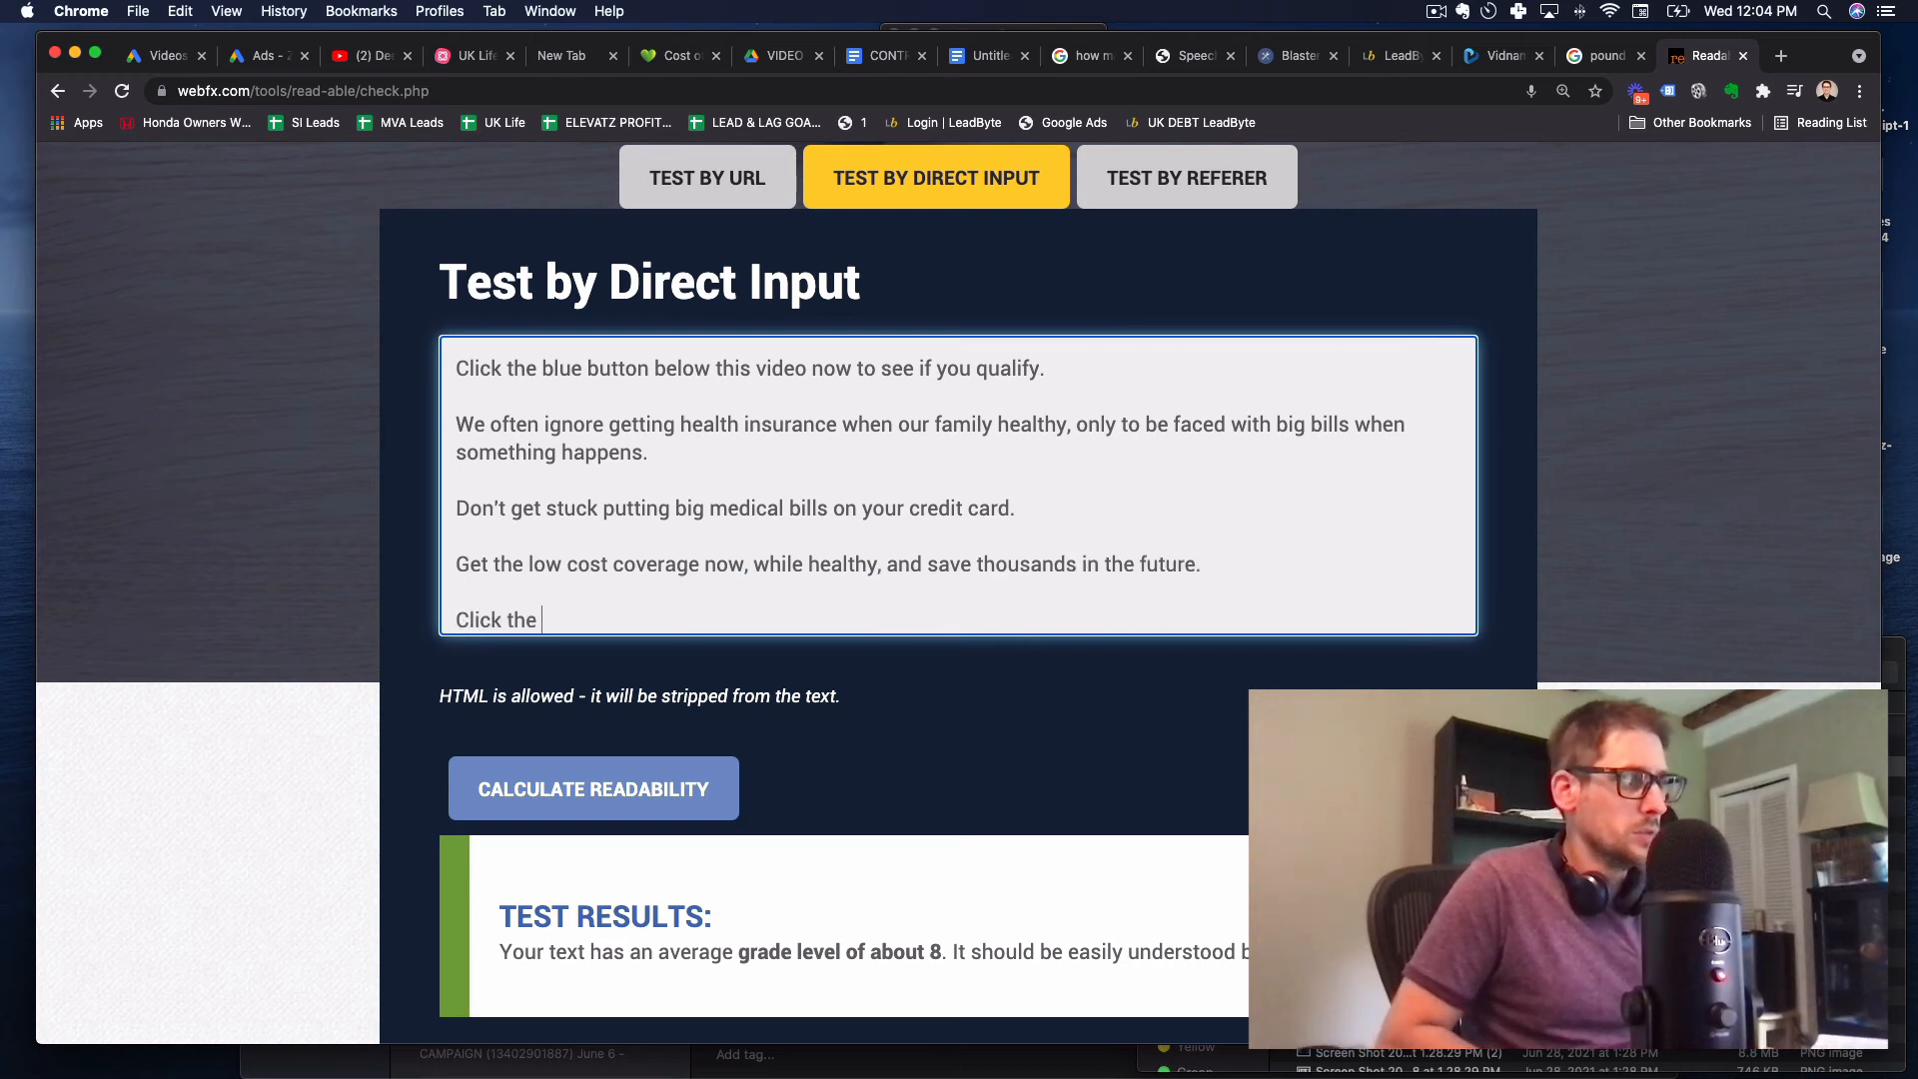
{"action": "type", "text": "blue button bel"}
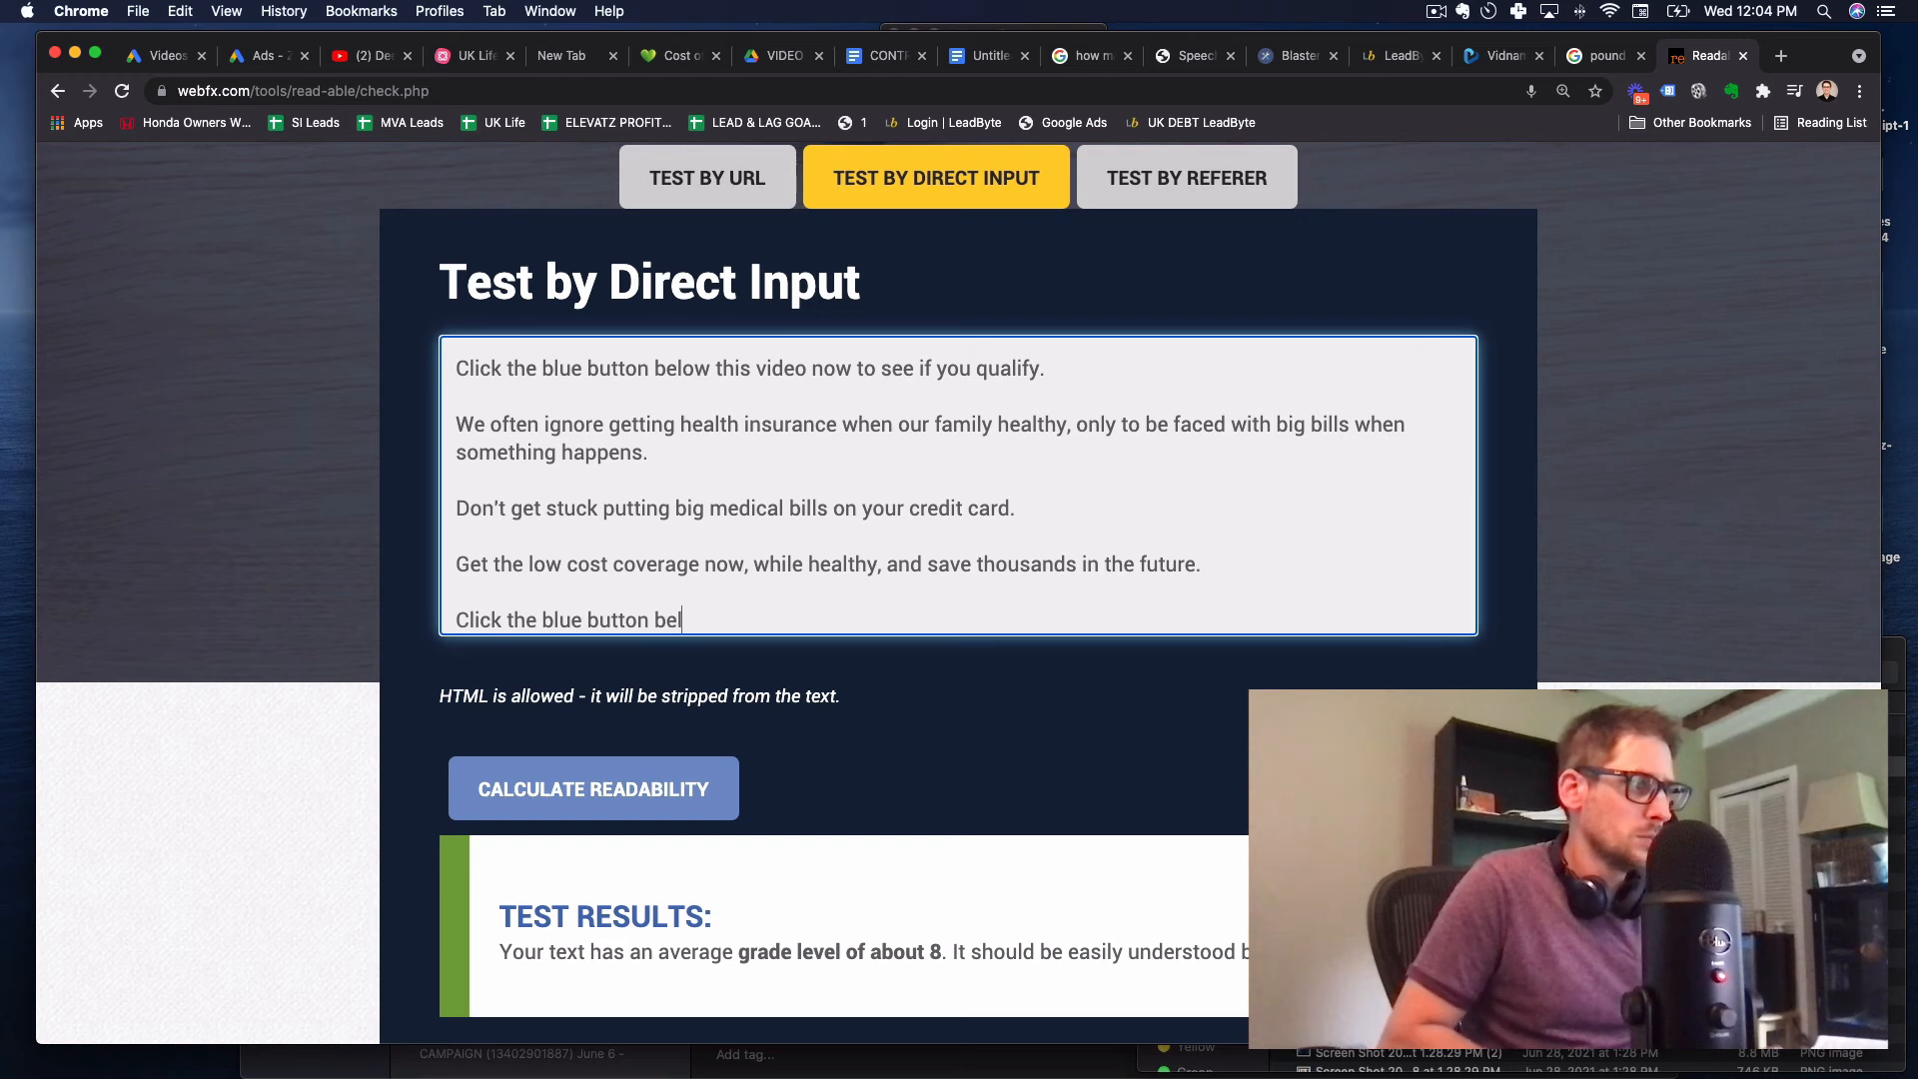
{"action": "type", "text": "ow this video now take"}
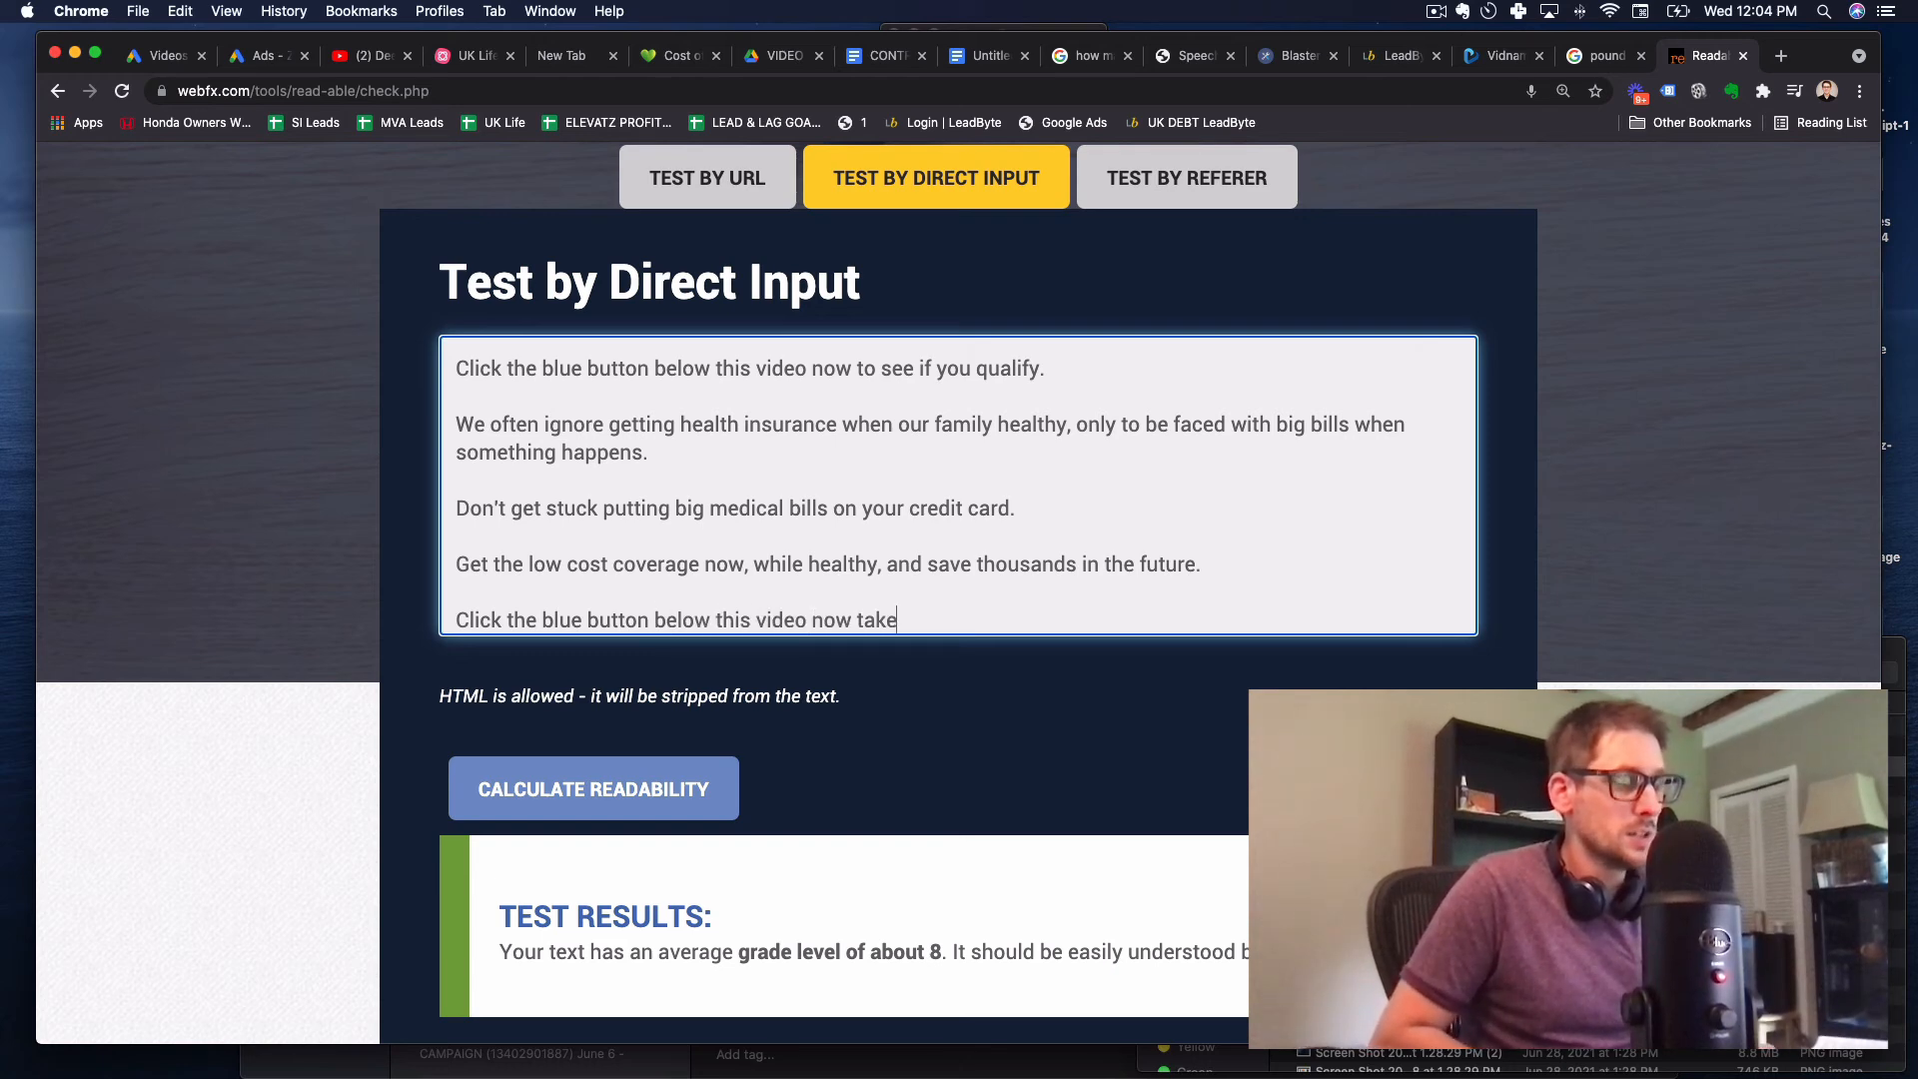
{"action": "type", "text": " get started."}
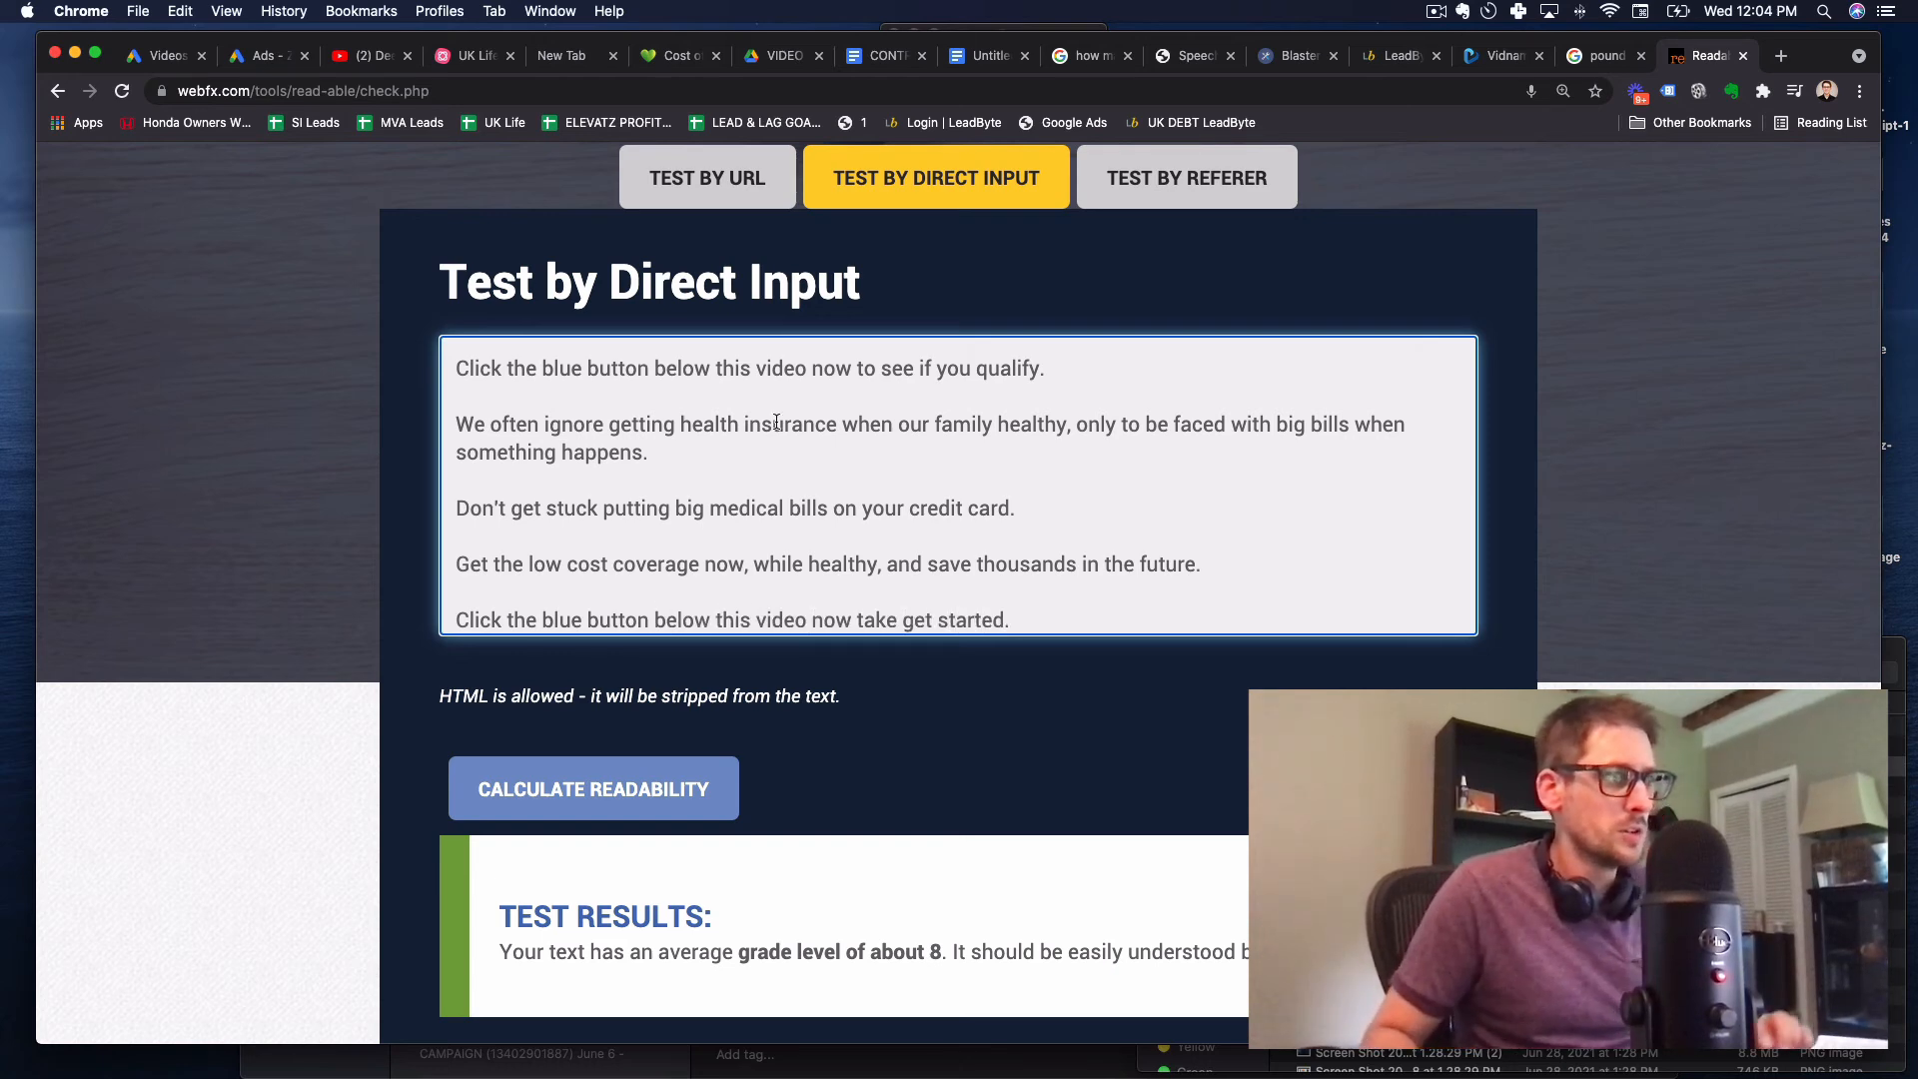
{"action": "left_click", "coordinate": [657, 779]}
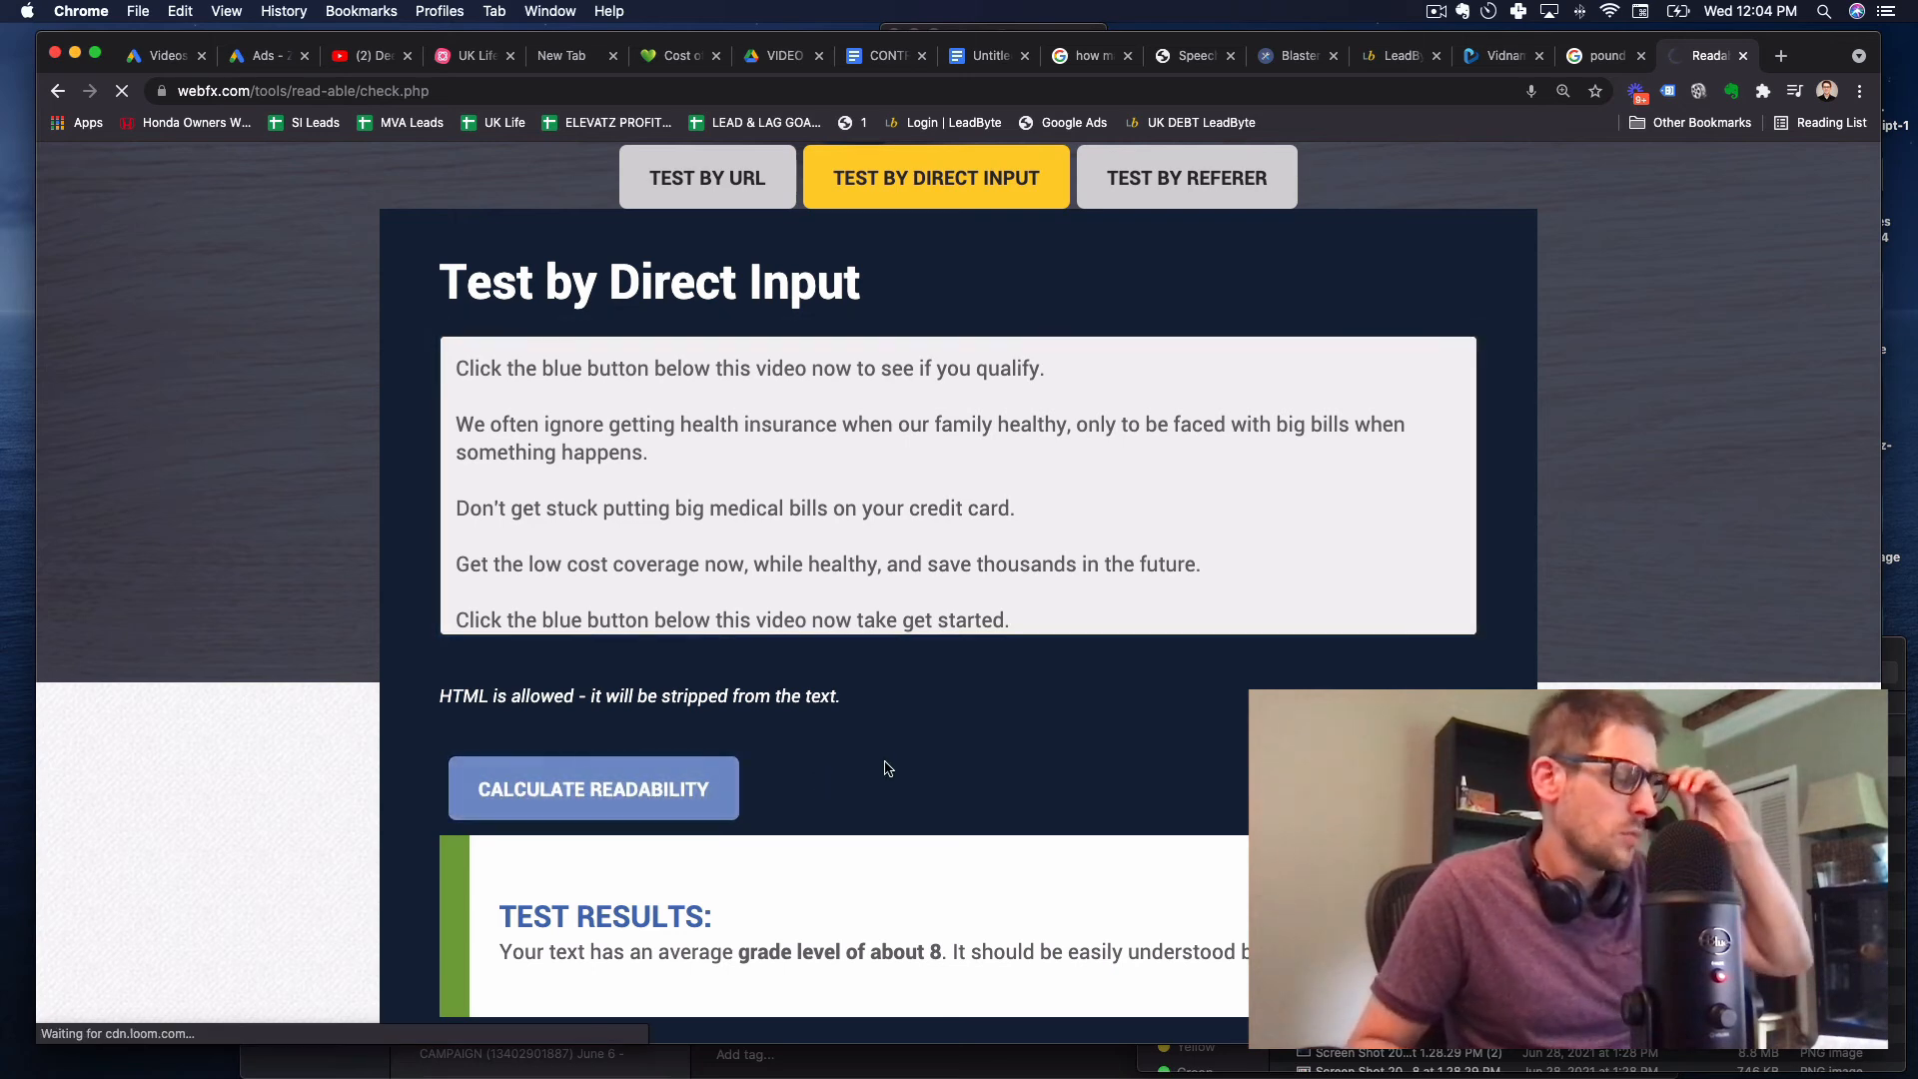
Examine the readability indices of the submitted ad copy and highlight its Flesch Kincaid Grade Level value.
{"action": "scroll", "coordinate": [889, 768], "scroll_direction": "down", "scroll_amount": 10}
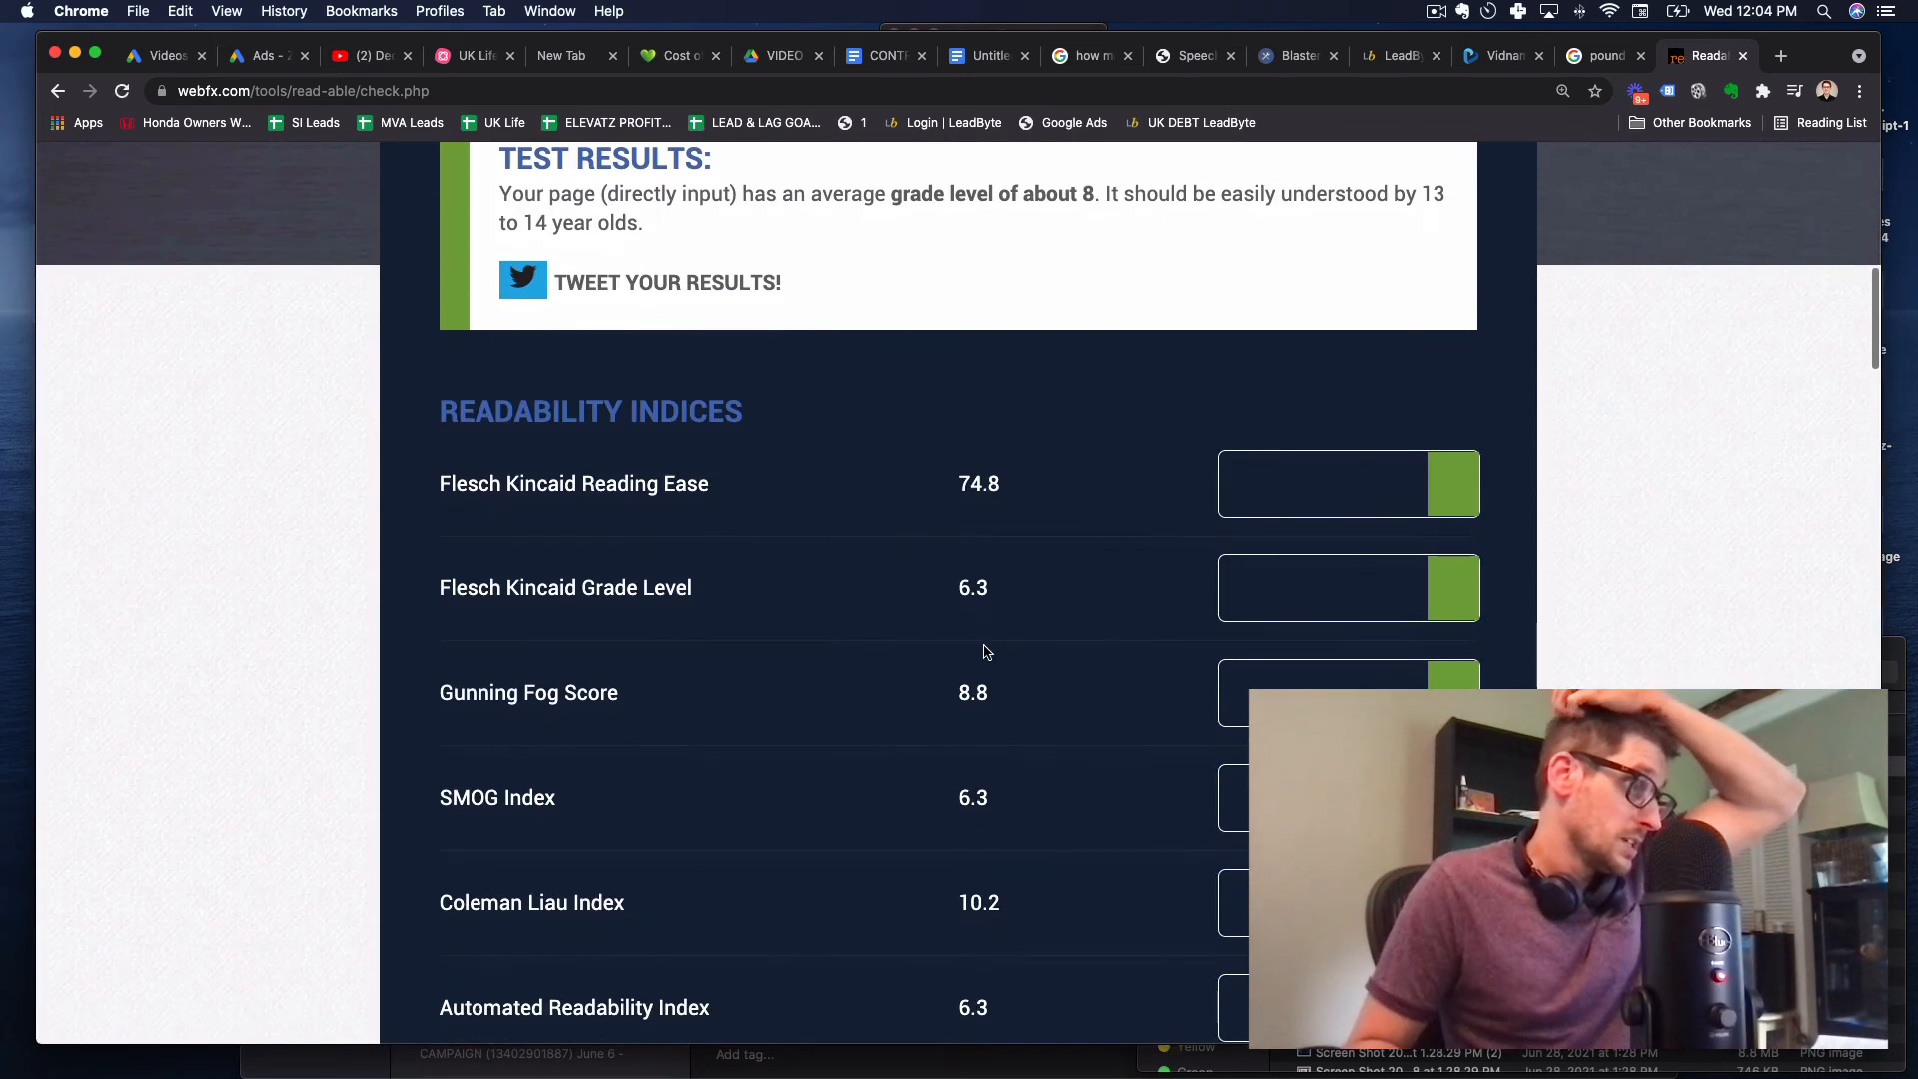
{"action": "left_click_drag", "start_coordinate": [951, 592], "coordinate": [1016, 594]}
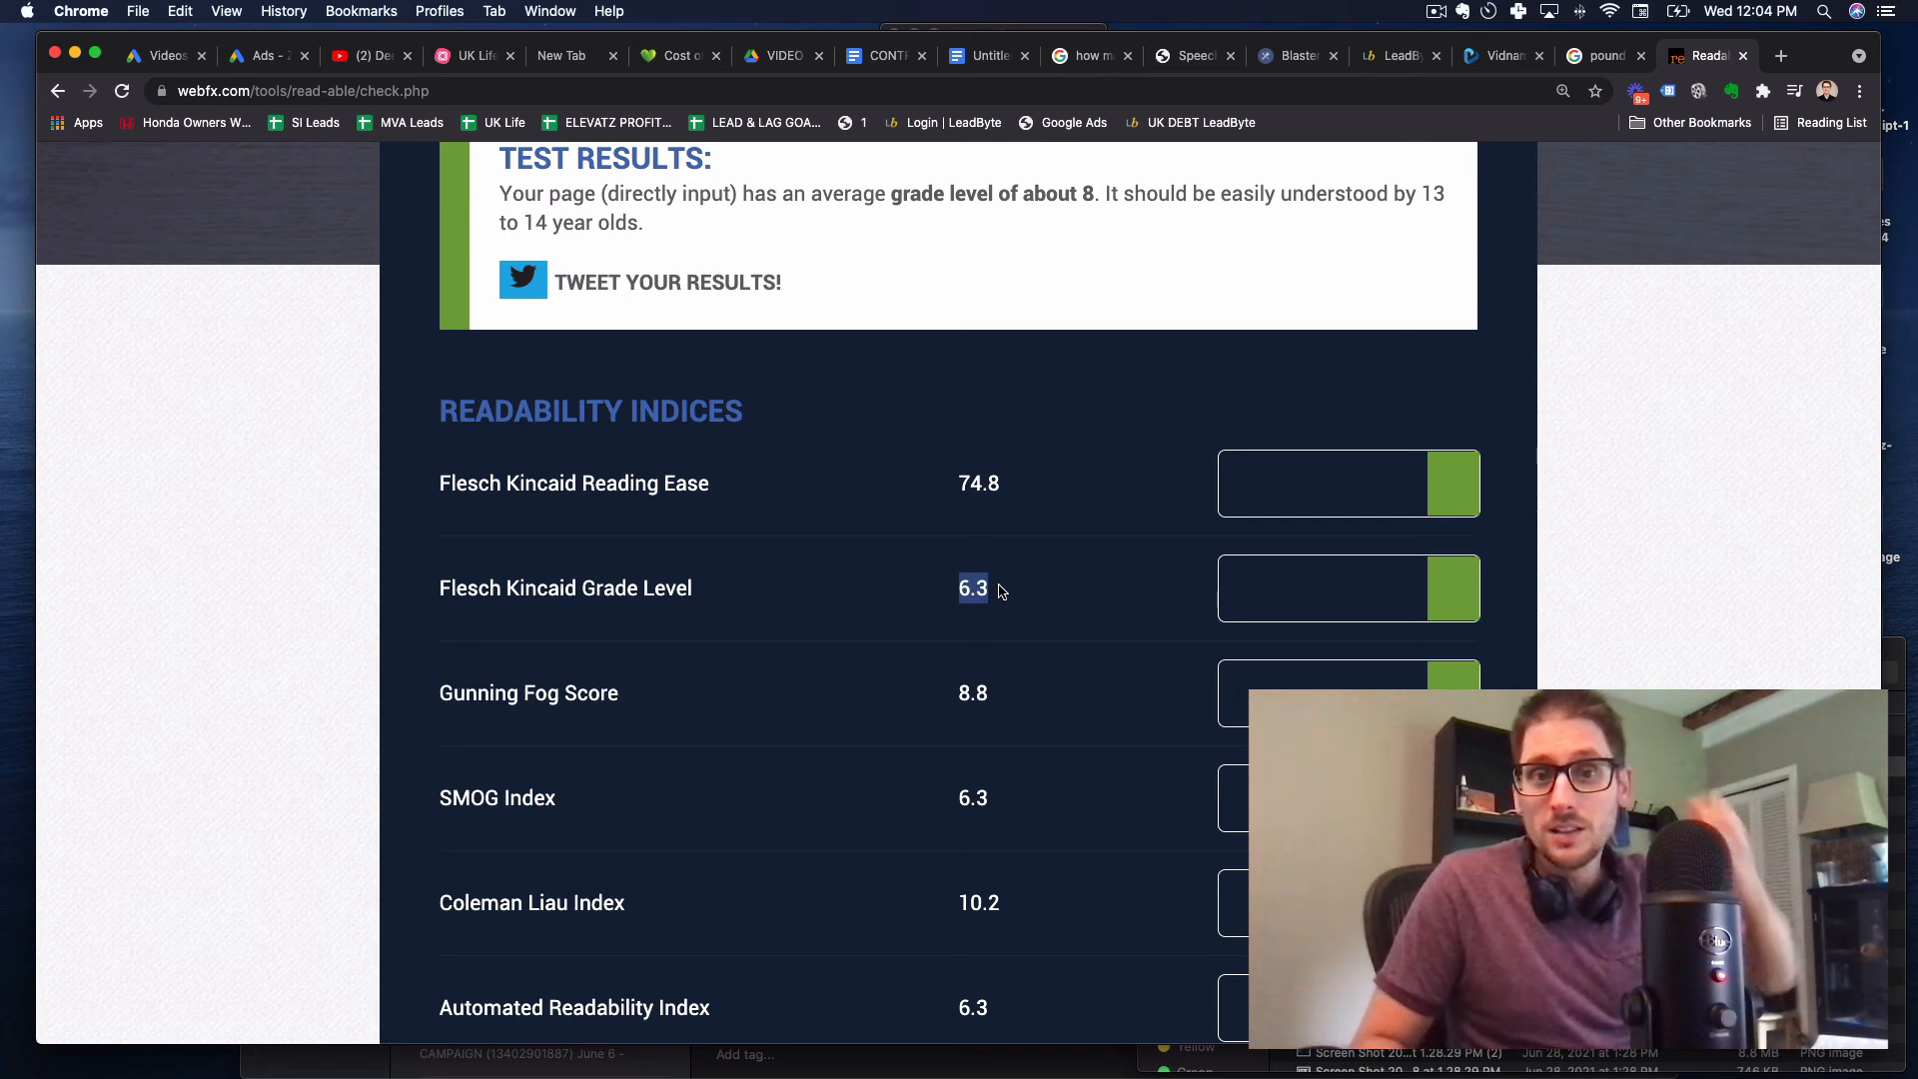
Go back to the previous page, copy the entire ad copy from the text box, and return to the latest results page.
{"action": "scroll", "coordinate": [1002, 592], "scroll_direction": "up", "scroll_amount": 8}
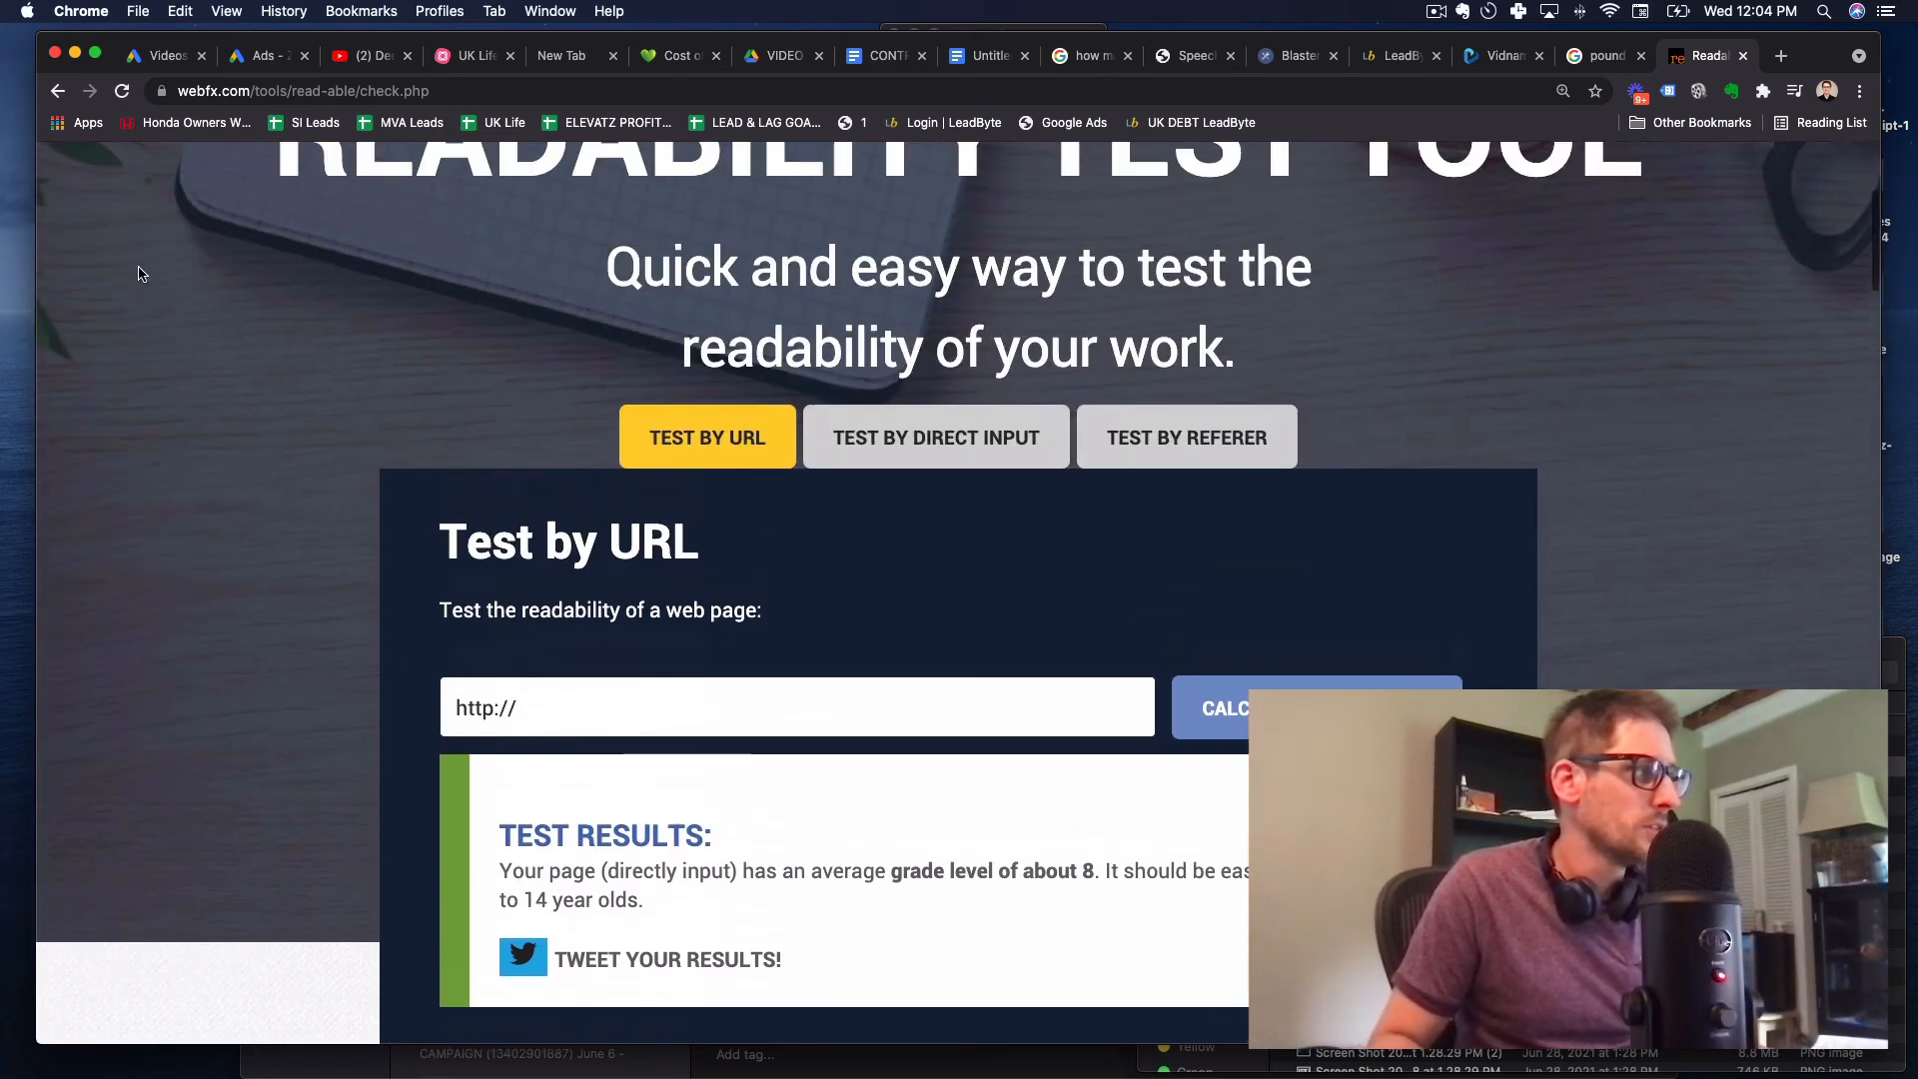
{"action": "left_click", "coordinate": [57, 91]}
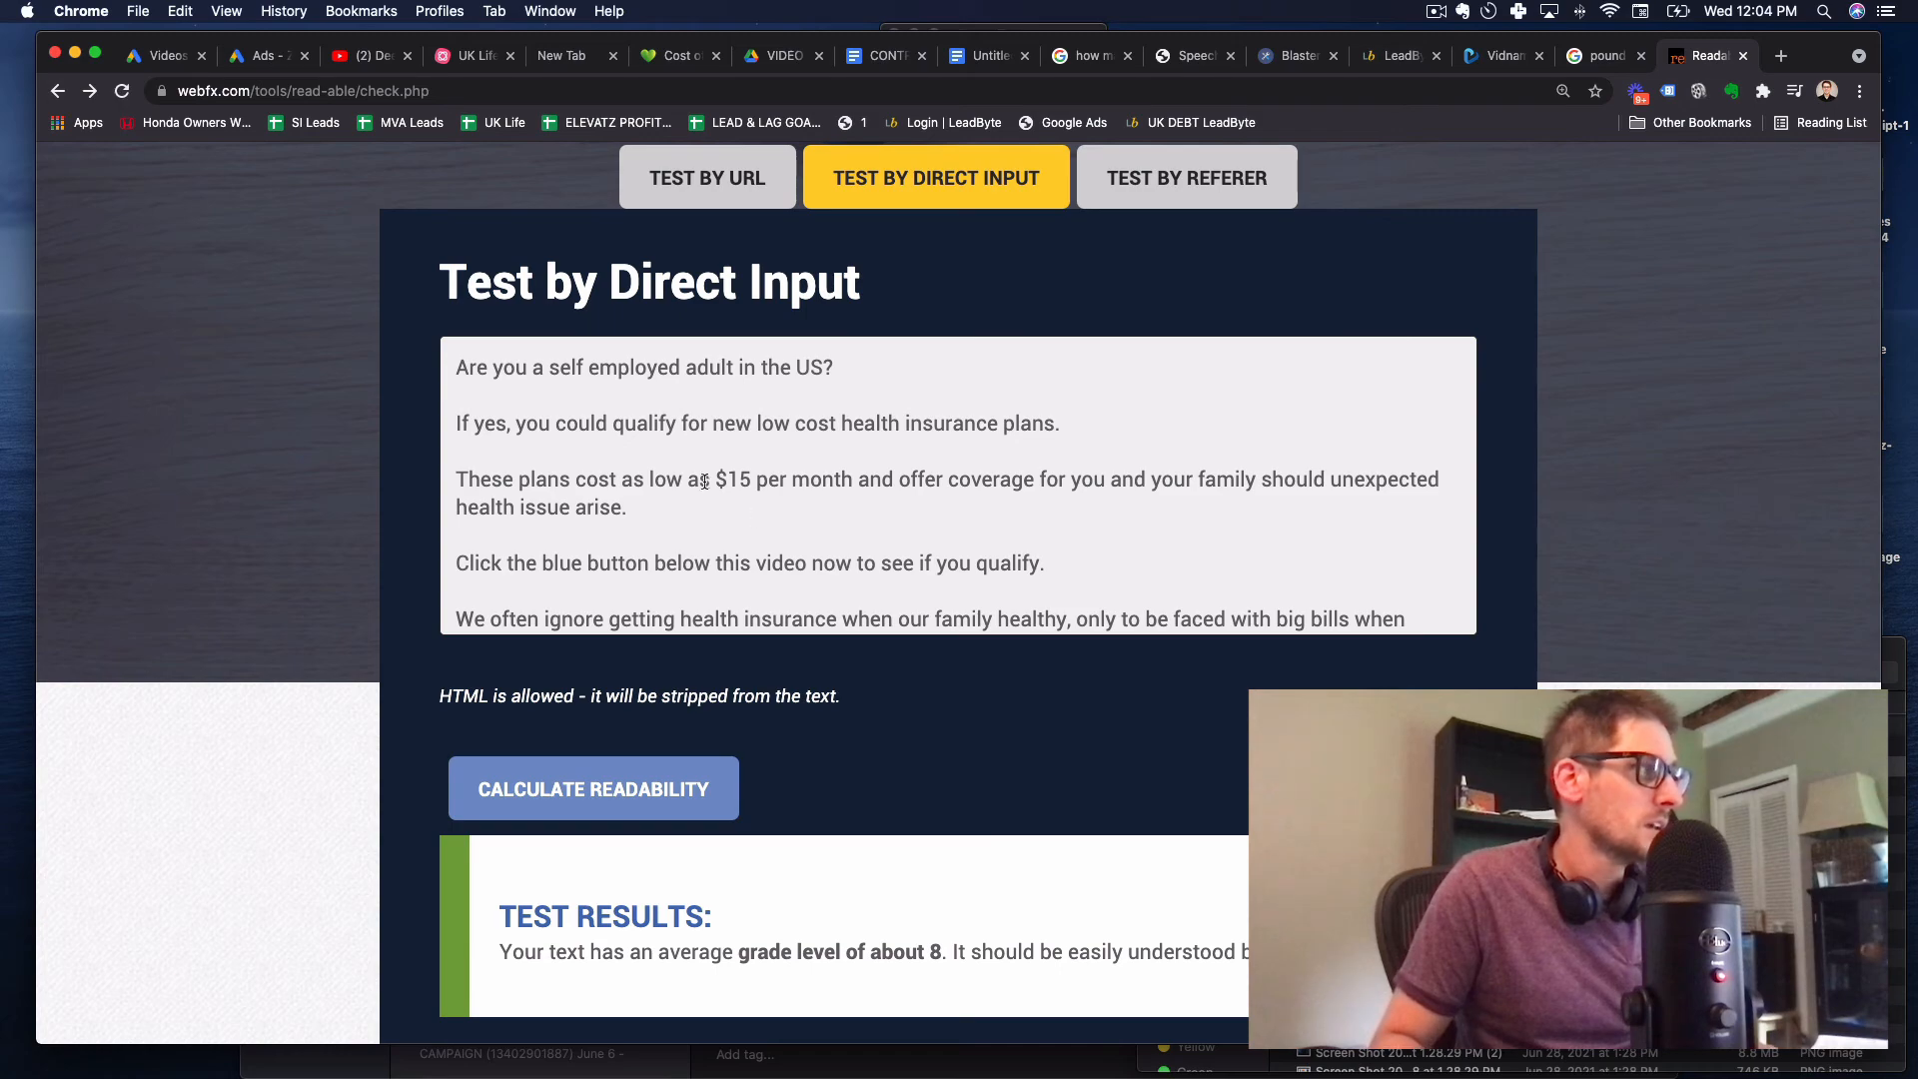
{"action": "left_click", "coordinate": [705, 483]}
{"action": "key", "text": "super+a"}
{"action": "scroll", "coordinate": [845, 516], "scroll_direction": "down", "scroll_amount": 10}
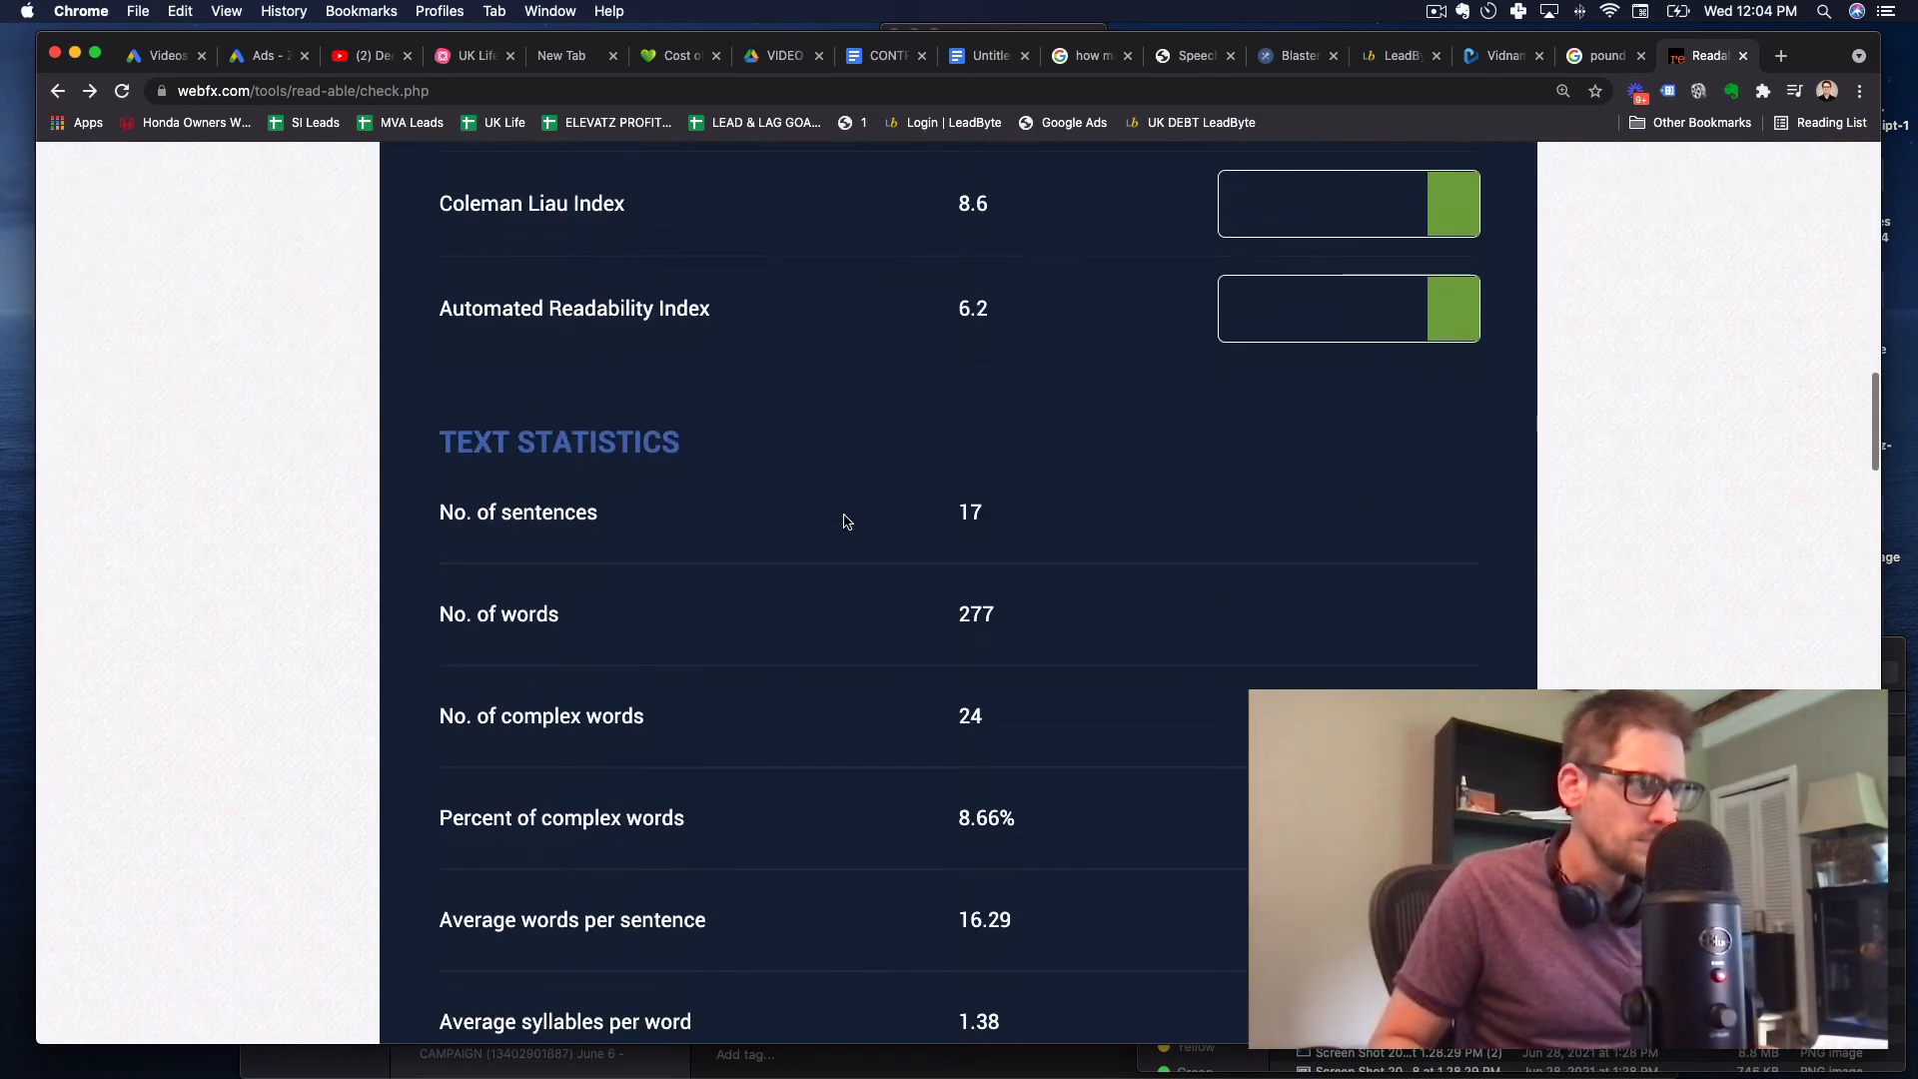
{"action": "scroll", "coordinate": [845, 519], "scroll_direction": "up", "scroll_amount": 3}
{"action": "scroll", "coordinate": [846, 521], "scroll_direction": "up", "scroll_amount": 3}
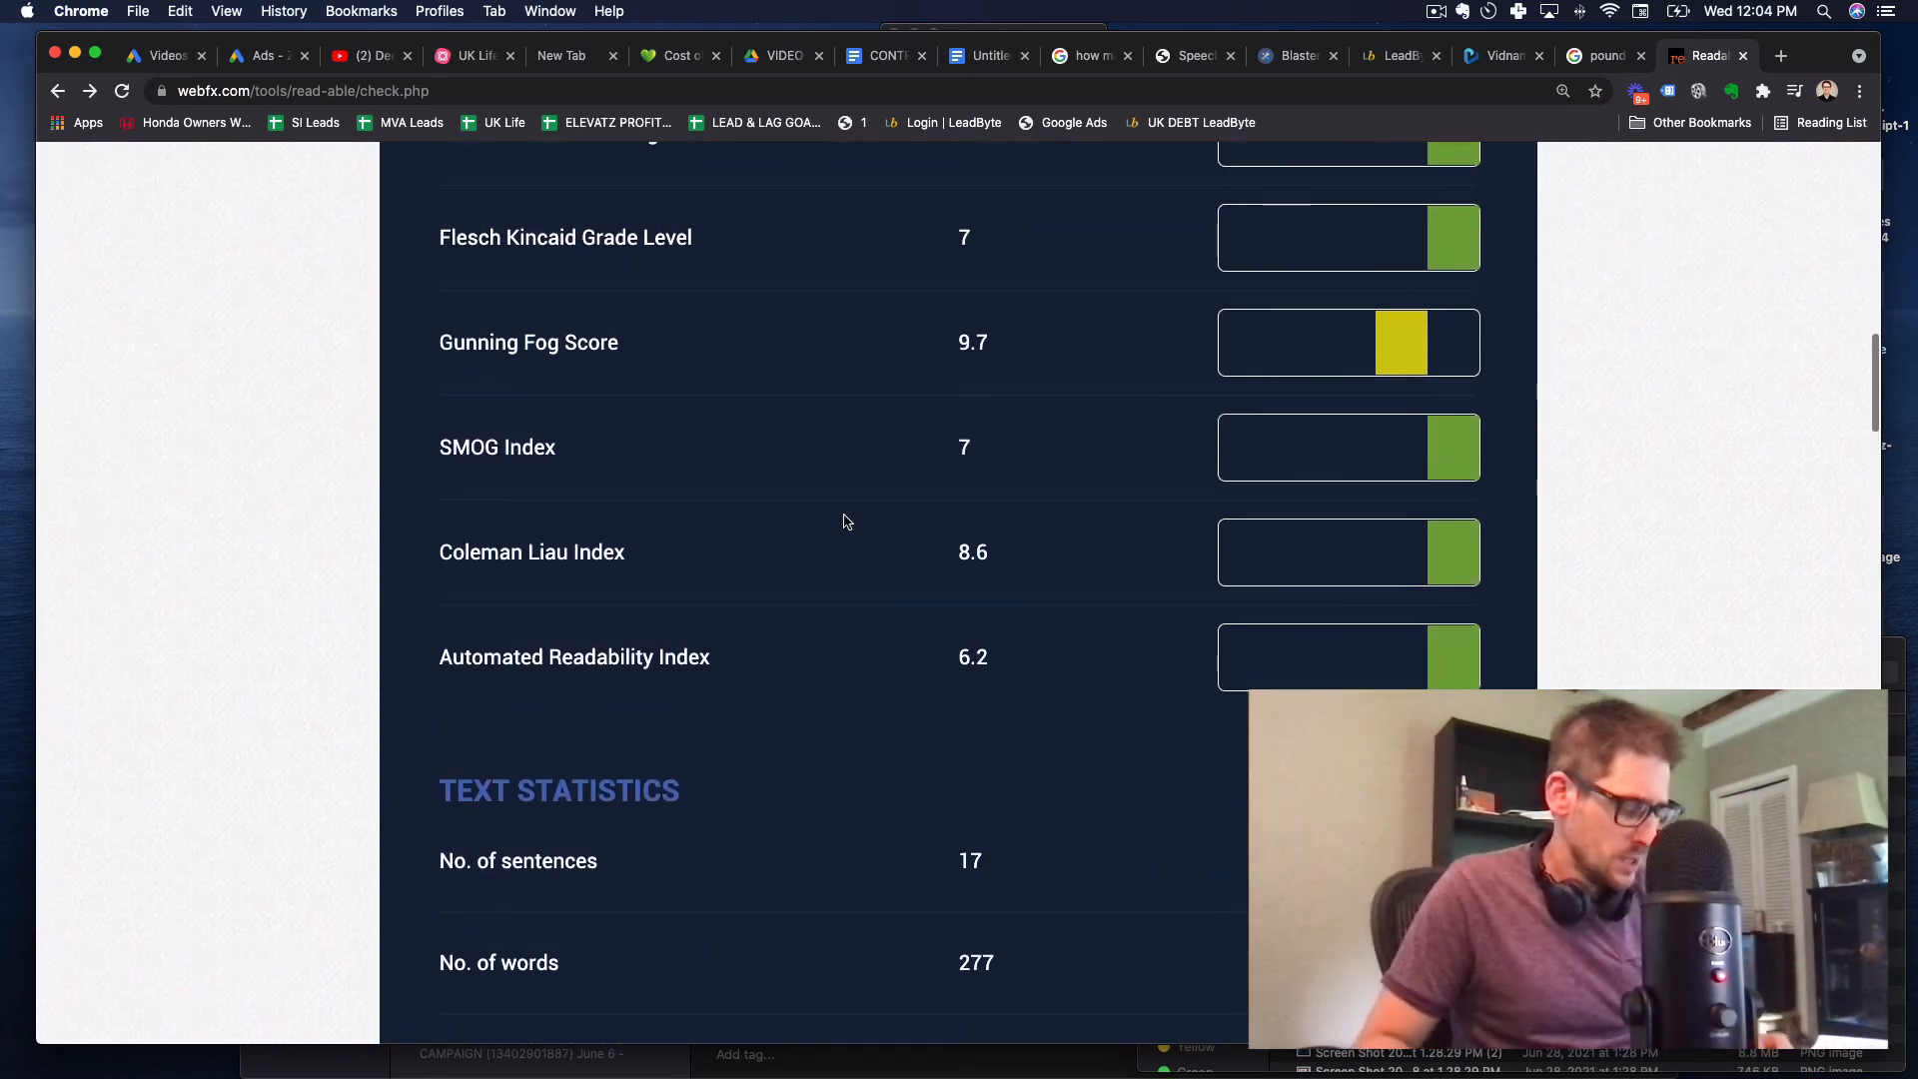
{"action": "scroll", "coordinate": [844, 519], "scroll_direction": "up", "scroll_amount": 7}
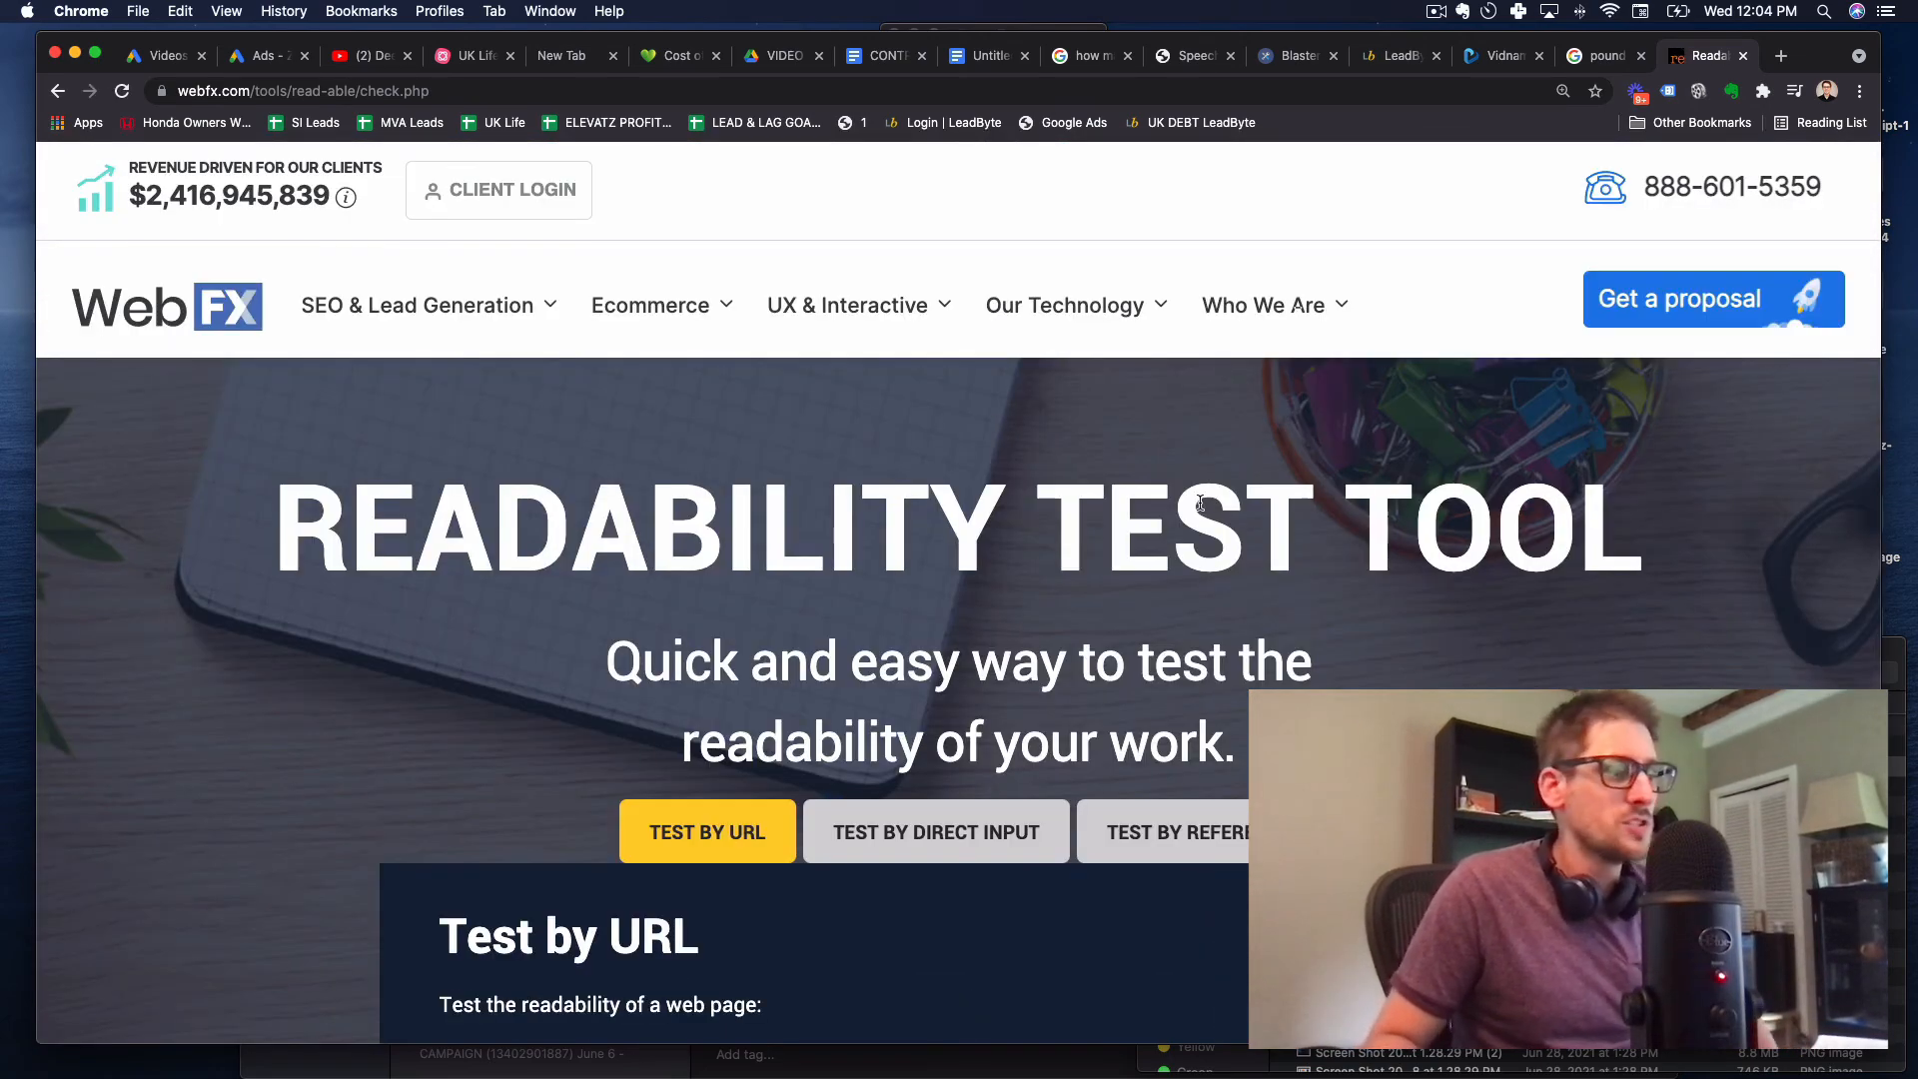
Switch the test to direct input and paste the full health insurance ad copy into the text box.
{"action": "scroll", "coordinate": [929, 500], "scroll_direction": "down", "scroll_amount": 7}
{"action": "scroll", "coordinate": [903, 410], "scroll_direction": "up", "scroll_amount": 5}
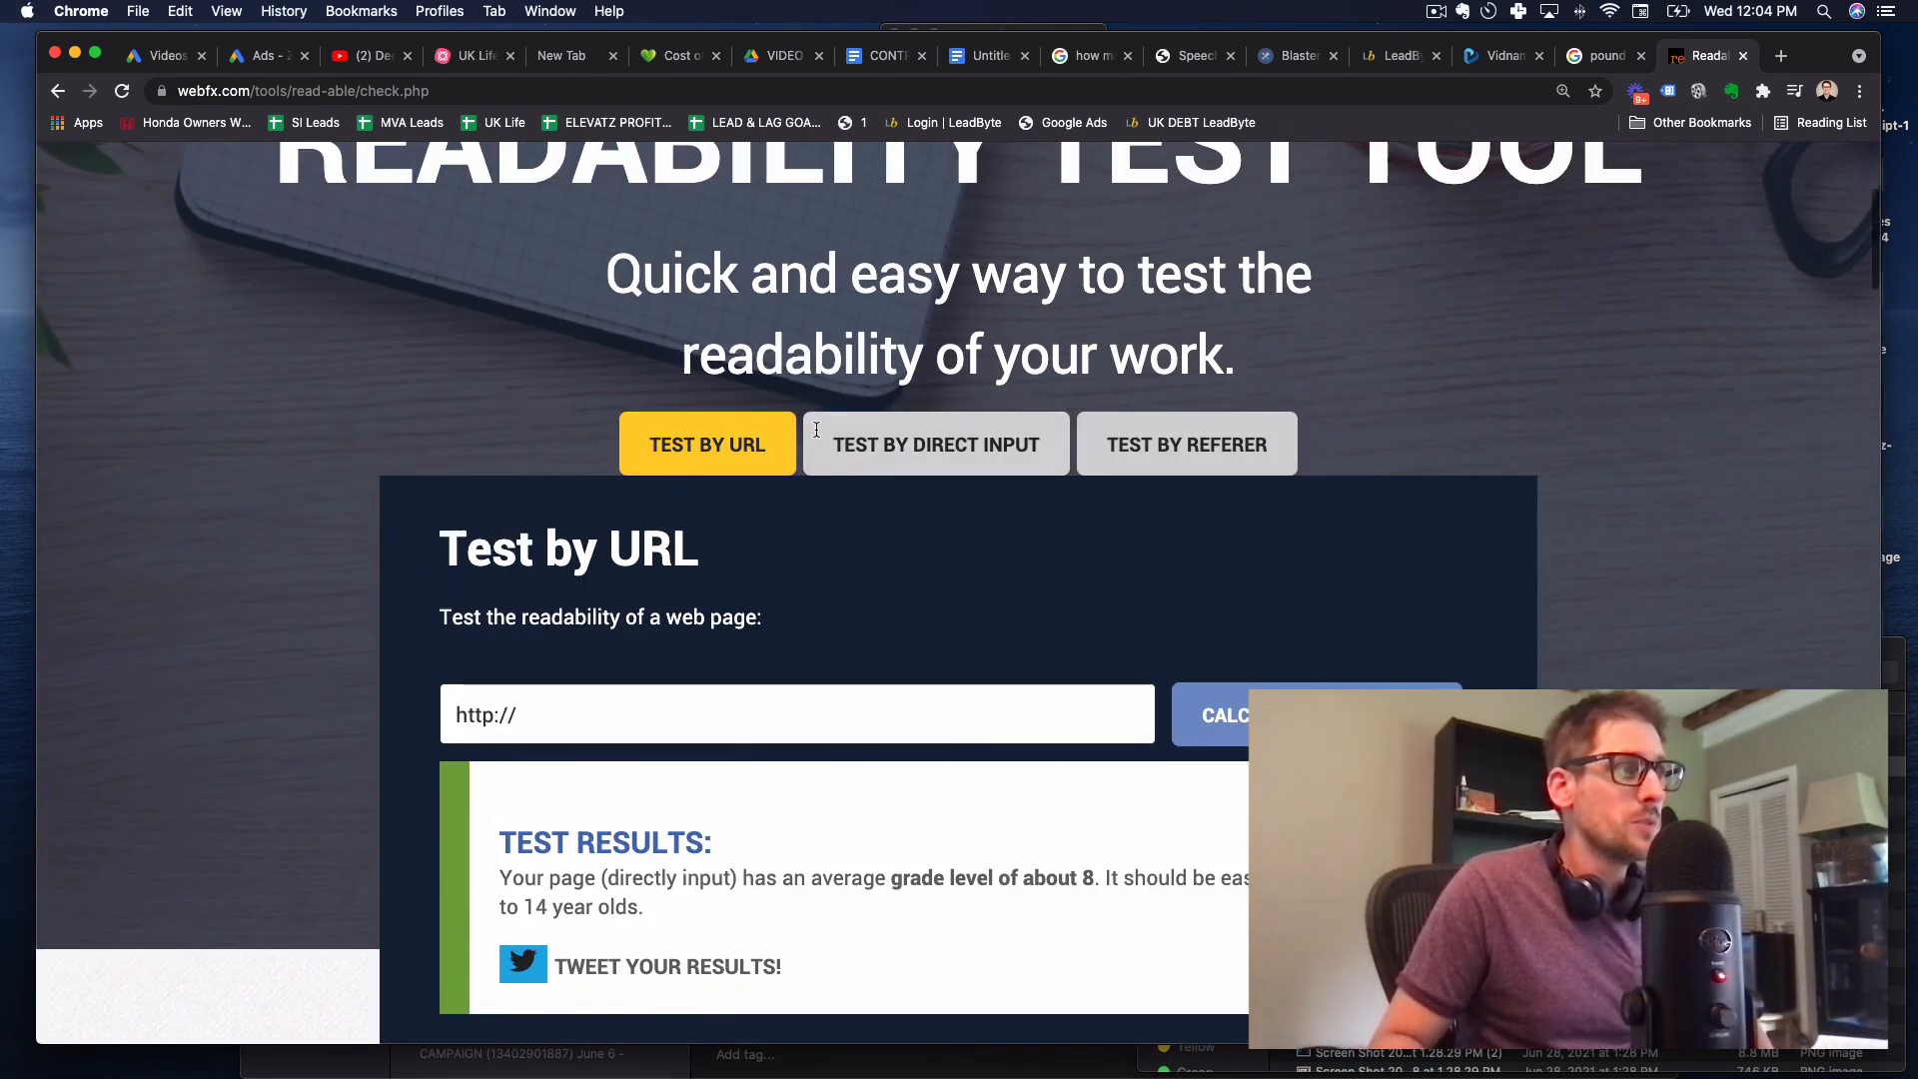
{"action": "left_click", "coordinate": [901, 469]}
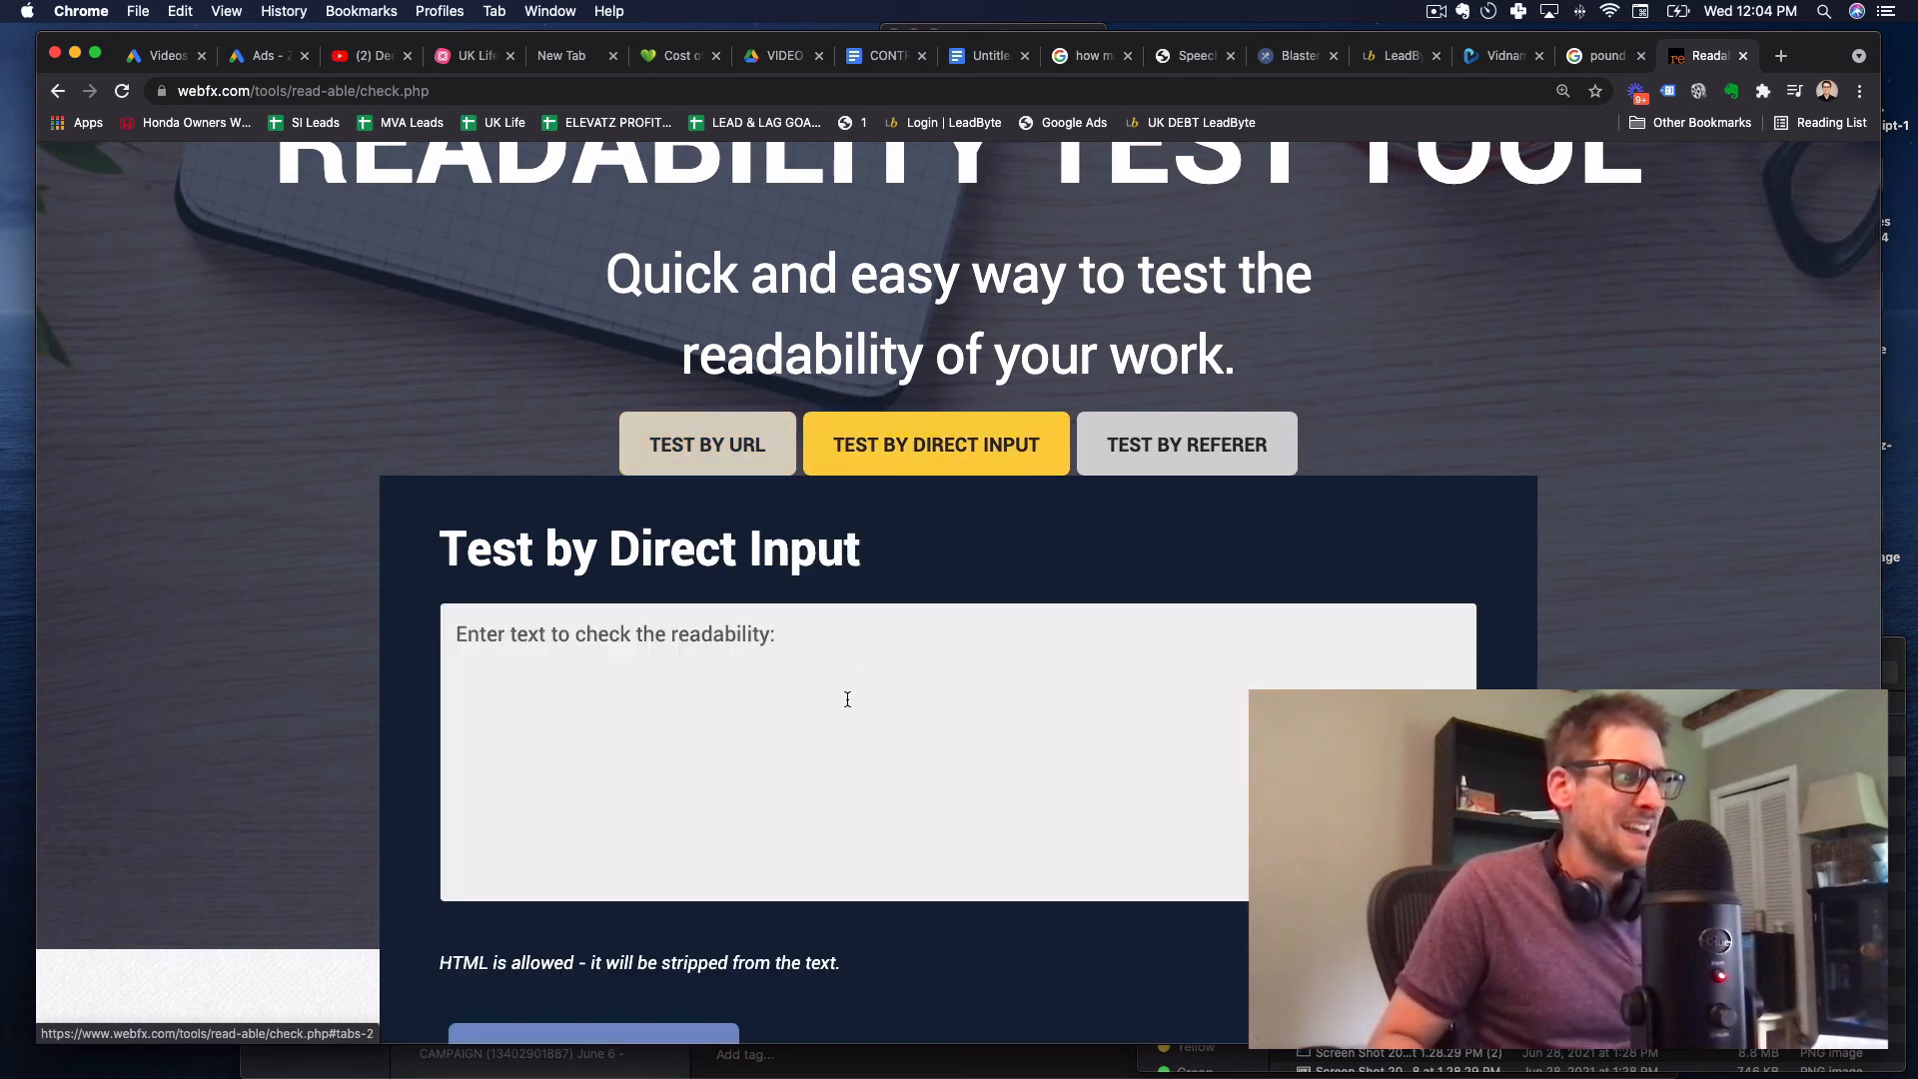
{"action": "left_click", "coordinate": [819, 697]}
{"action": "type", "text": "Click the blue button below this video now to see if you qualify.  We often ignore getting health insurance when our family healthy, only to be faced with big bills when something happens.  Don’t get stuck putting big medical bills on your credit card.  Get the low cost coverage now, while healthy, and save thousands in the future.  Click the blue button below this video now take get started."}
Delete the placeholder "Enter text to check the readability:" in front of "Are you a self employed adult in the US?".
{"action": "scroll", "coordinate": [849, 704], "scroll_direction": "up", "scroll_amount": 2}
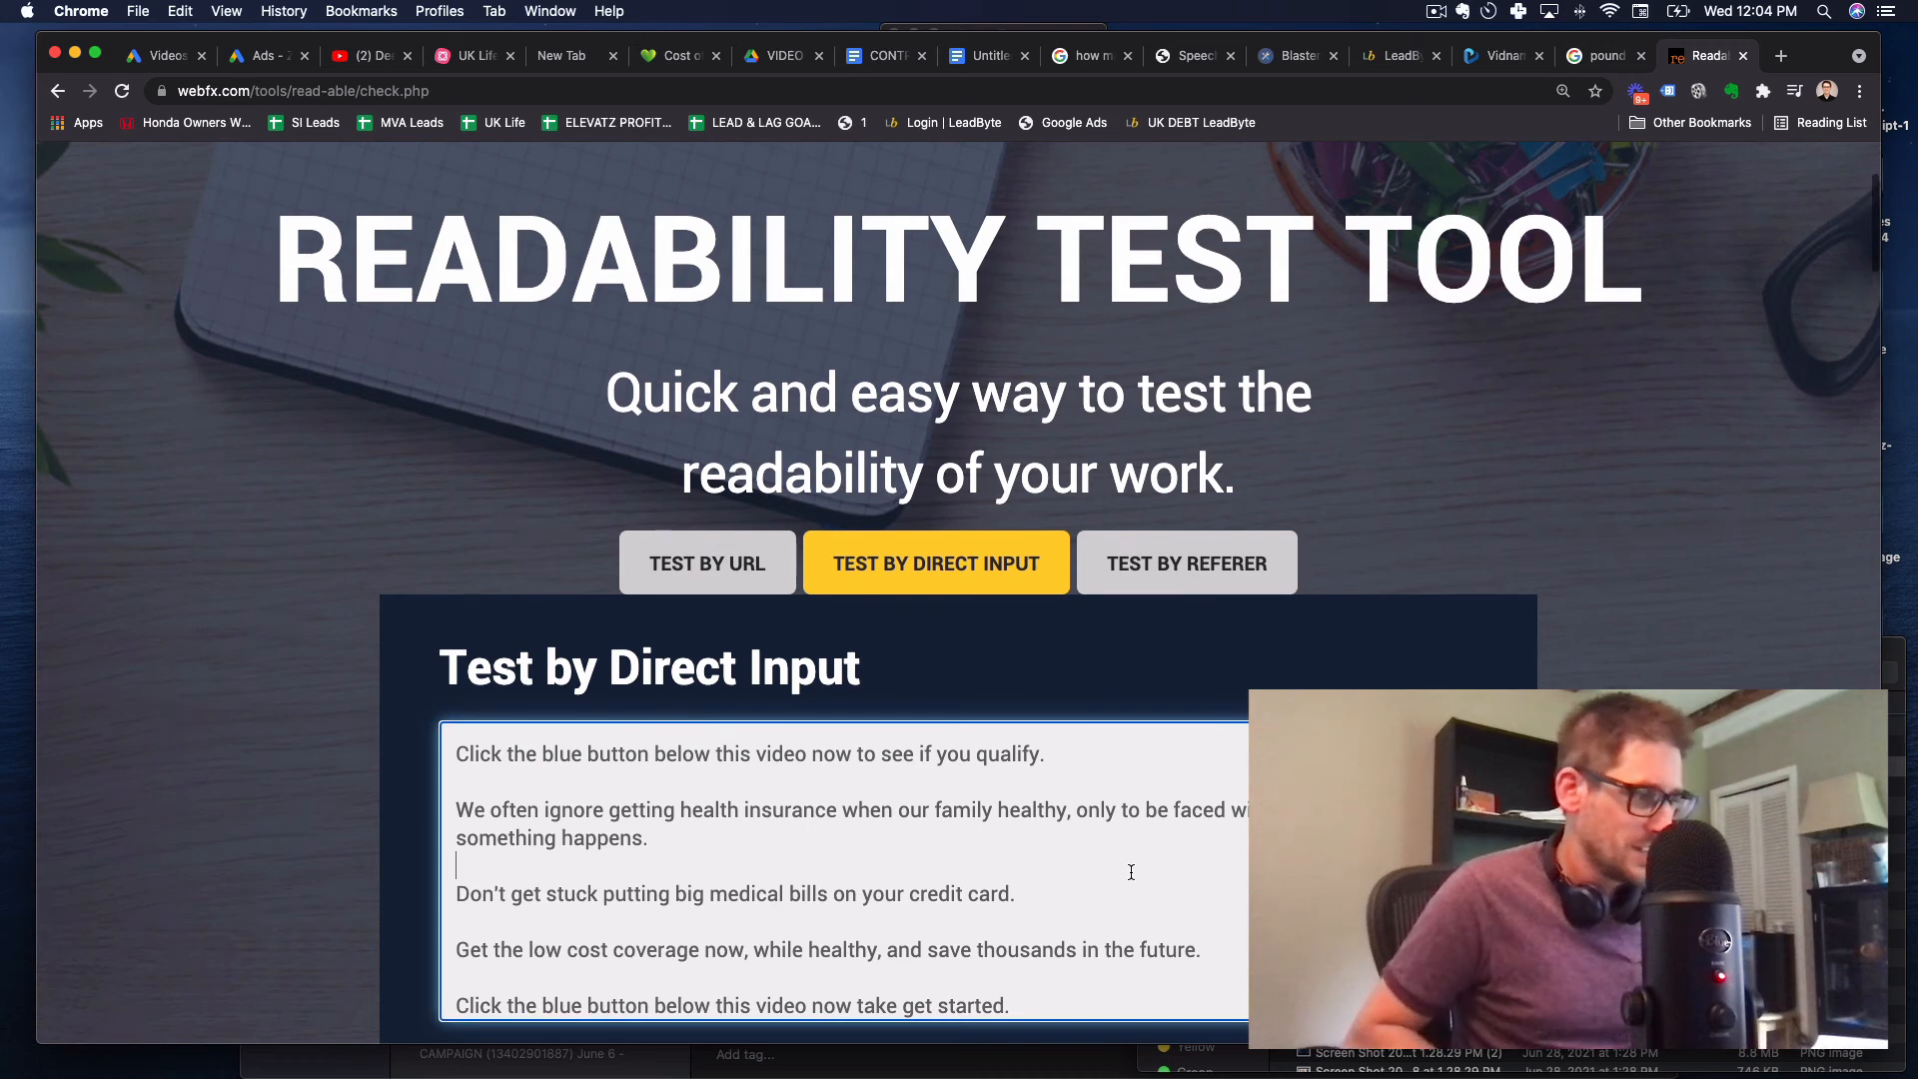
{"action": "key", "text": "super+Up"}
{"action": "scroll", "coordinate": [772, 827], "scroll_direction": "up", "scroll_amount": 1}
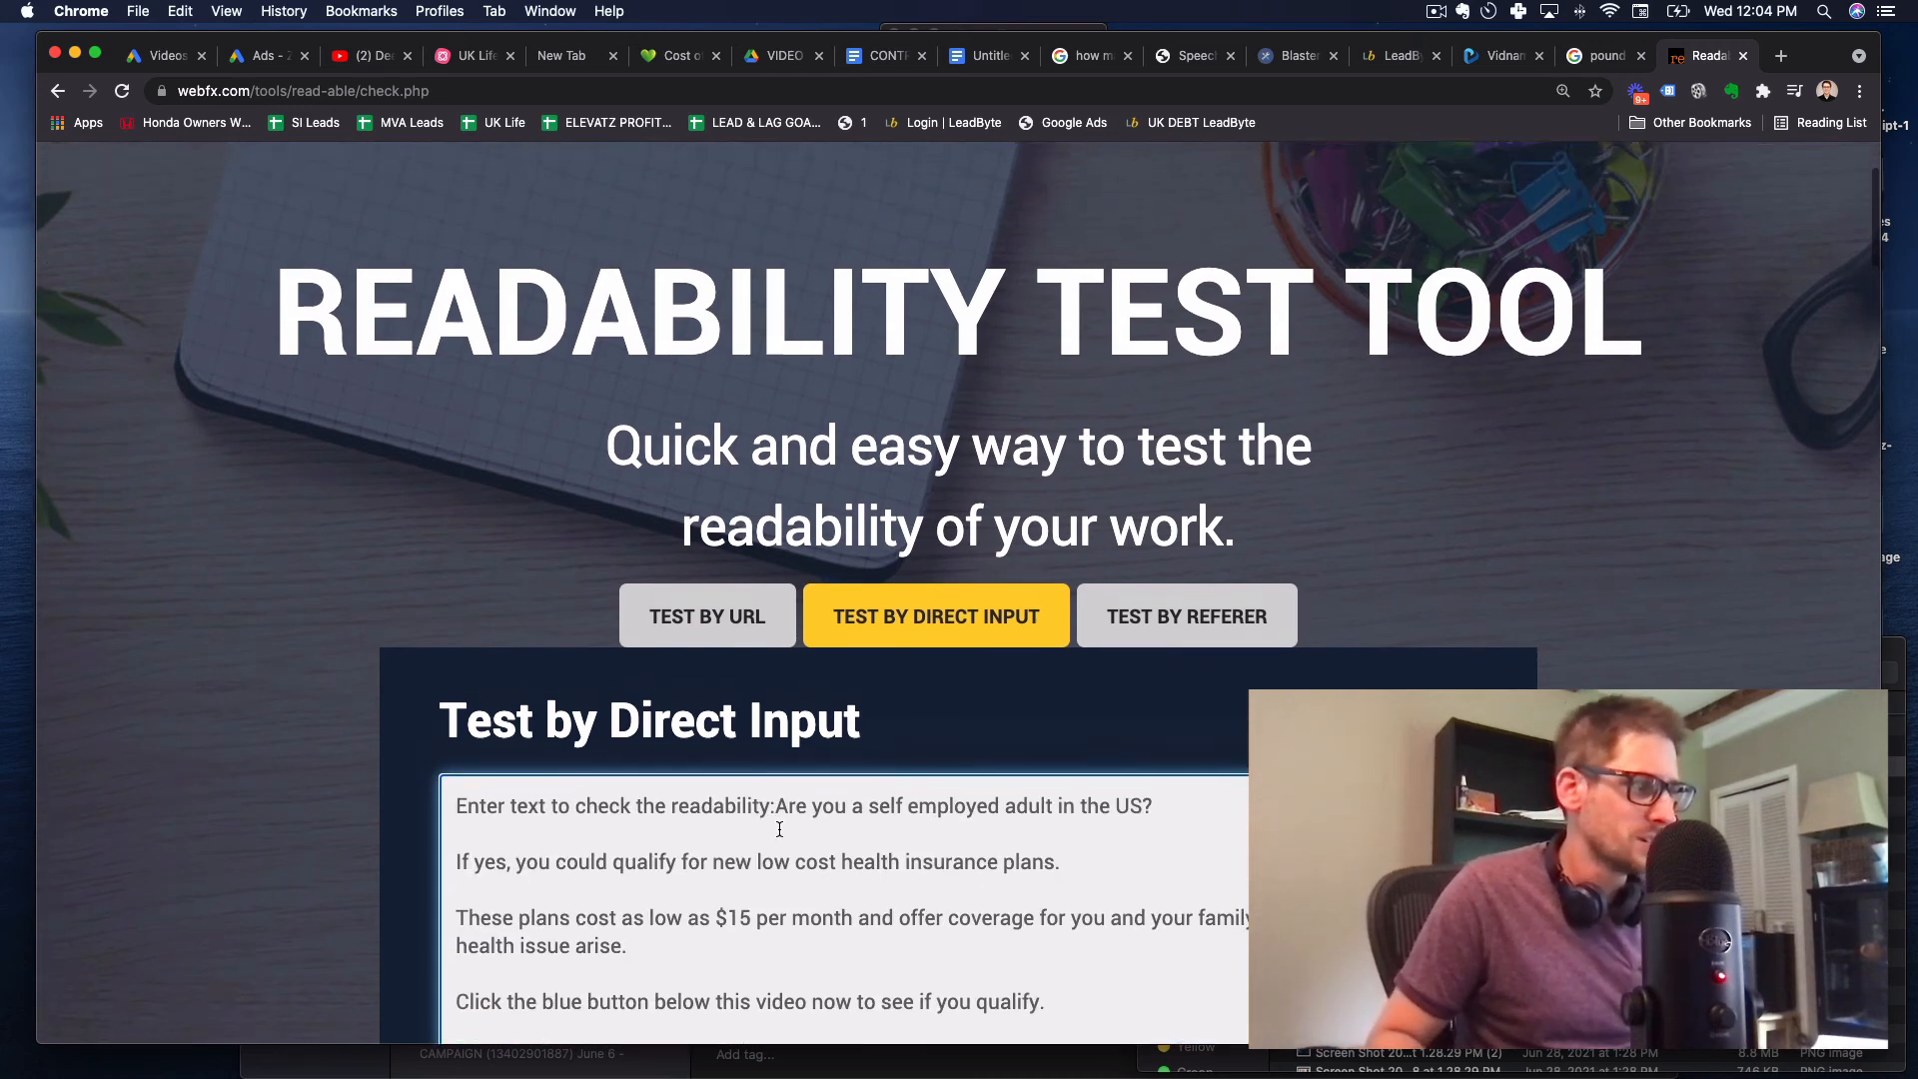
{"action": "left_click_drag", "start_coordinate": [775, 808], "coordinate": [443, 805]}
{"action": "key", "text": "BackSpace"}
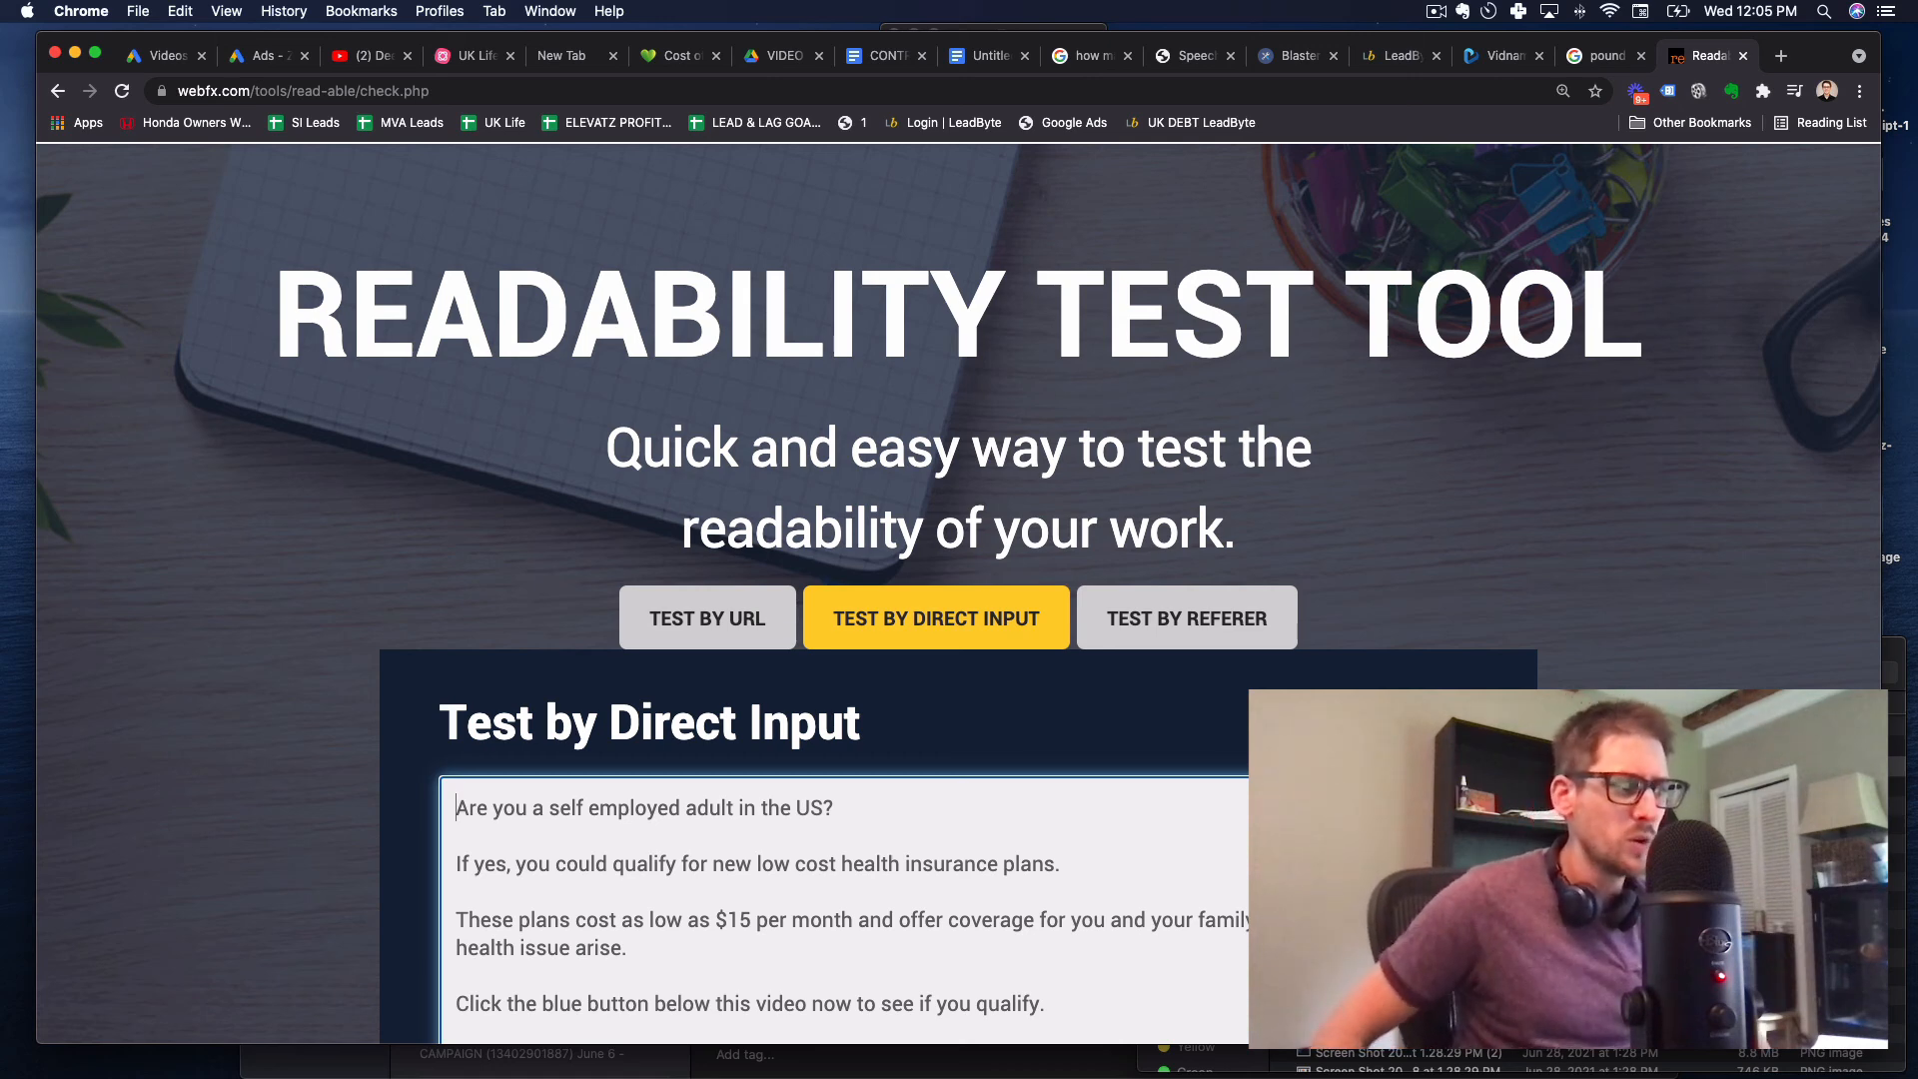
{"action": "scroll", "coordinate": [725, 894], "scroll_direction": "down", "scroll_amount": 1}
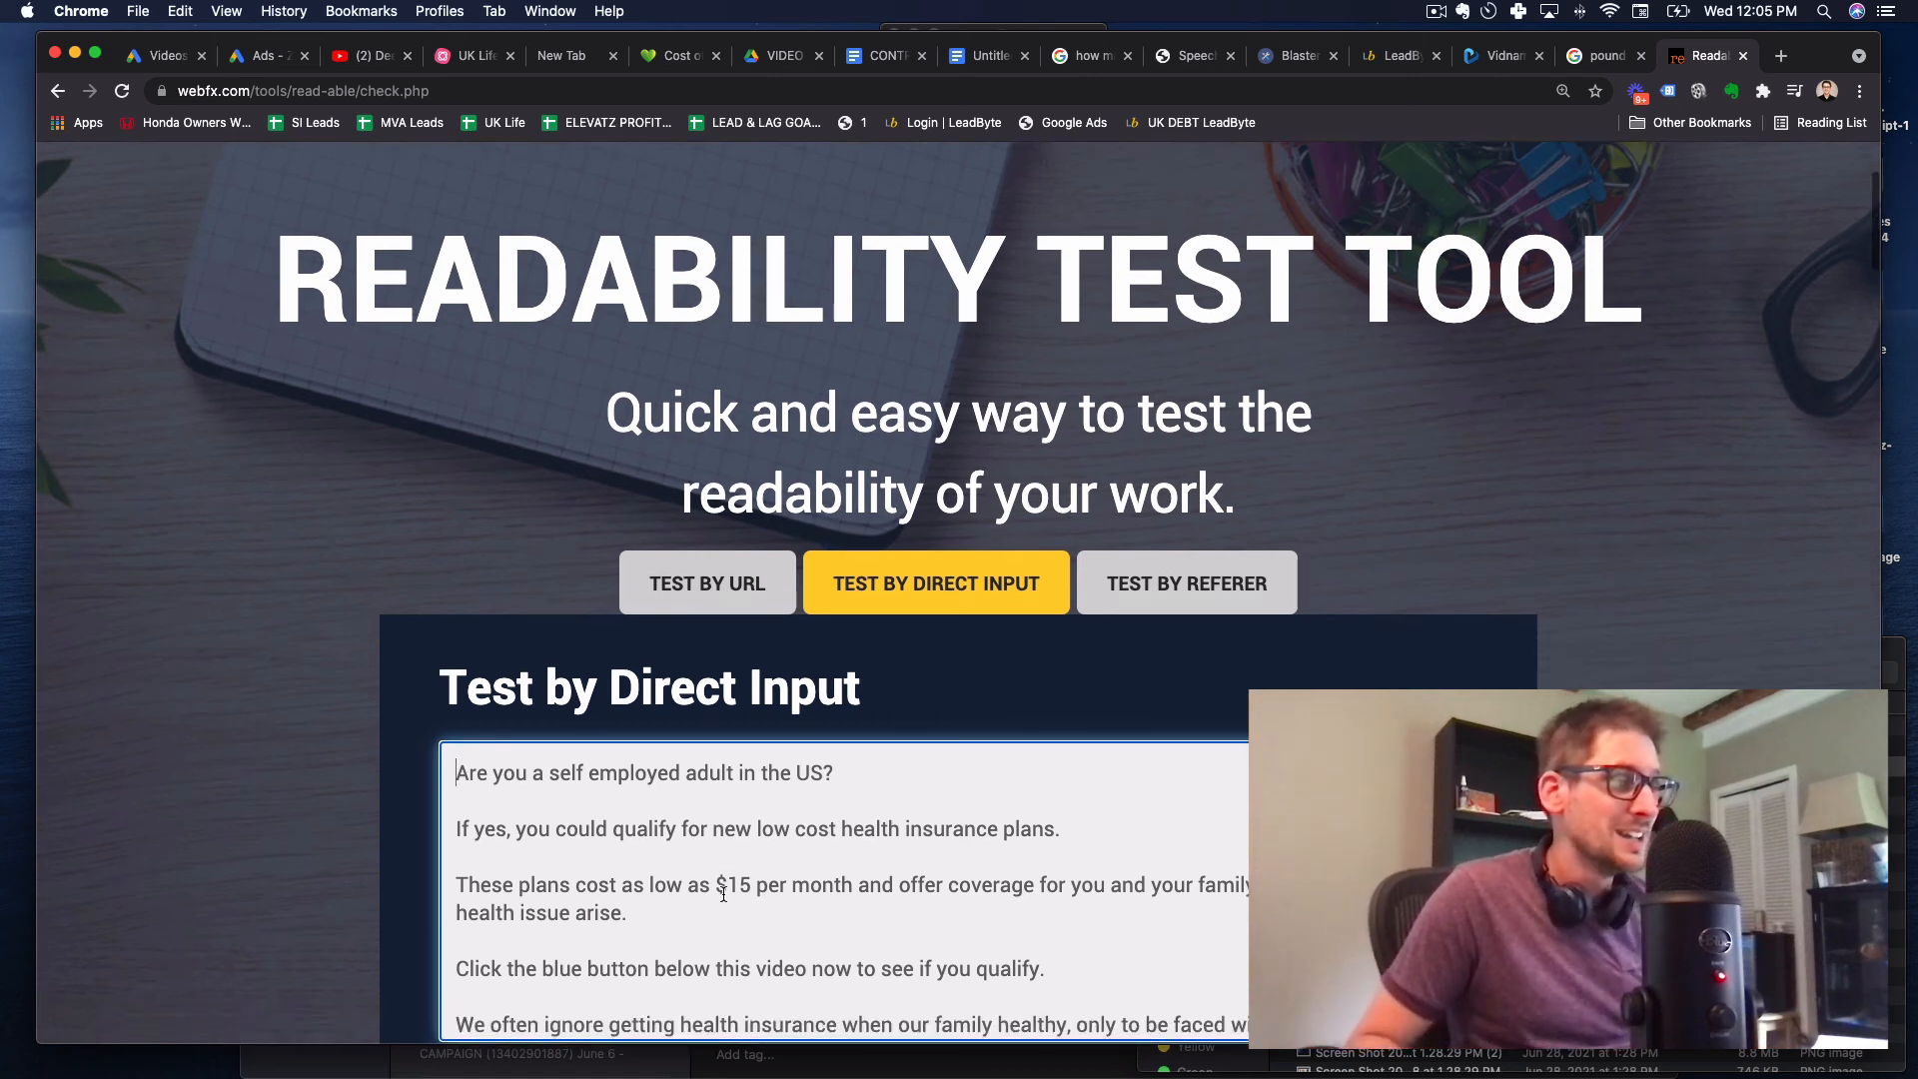